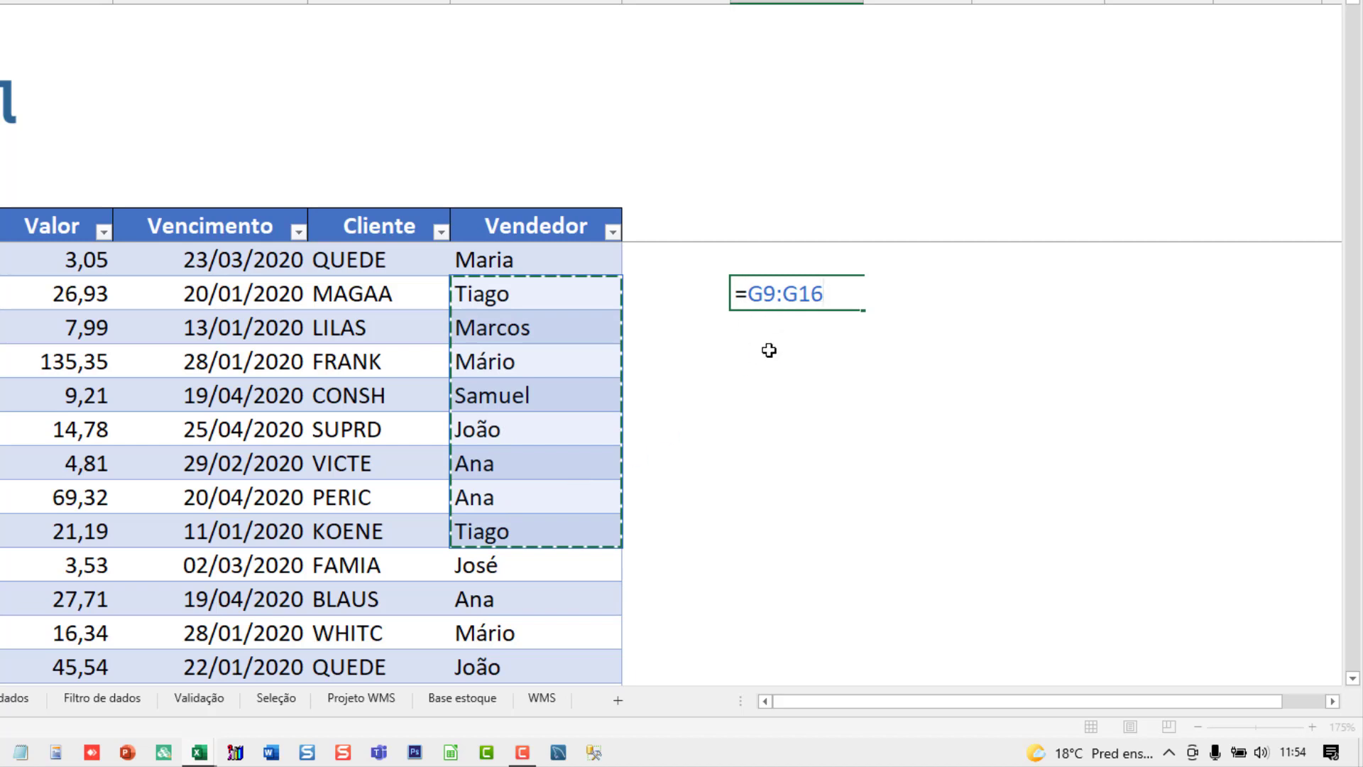
# Enter the formula =G9:G16 beside the table to spill the Vendedor values, and inspect the formula in the first cell
pyautogui.hotkey('ctrl', 'Return')
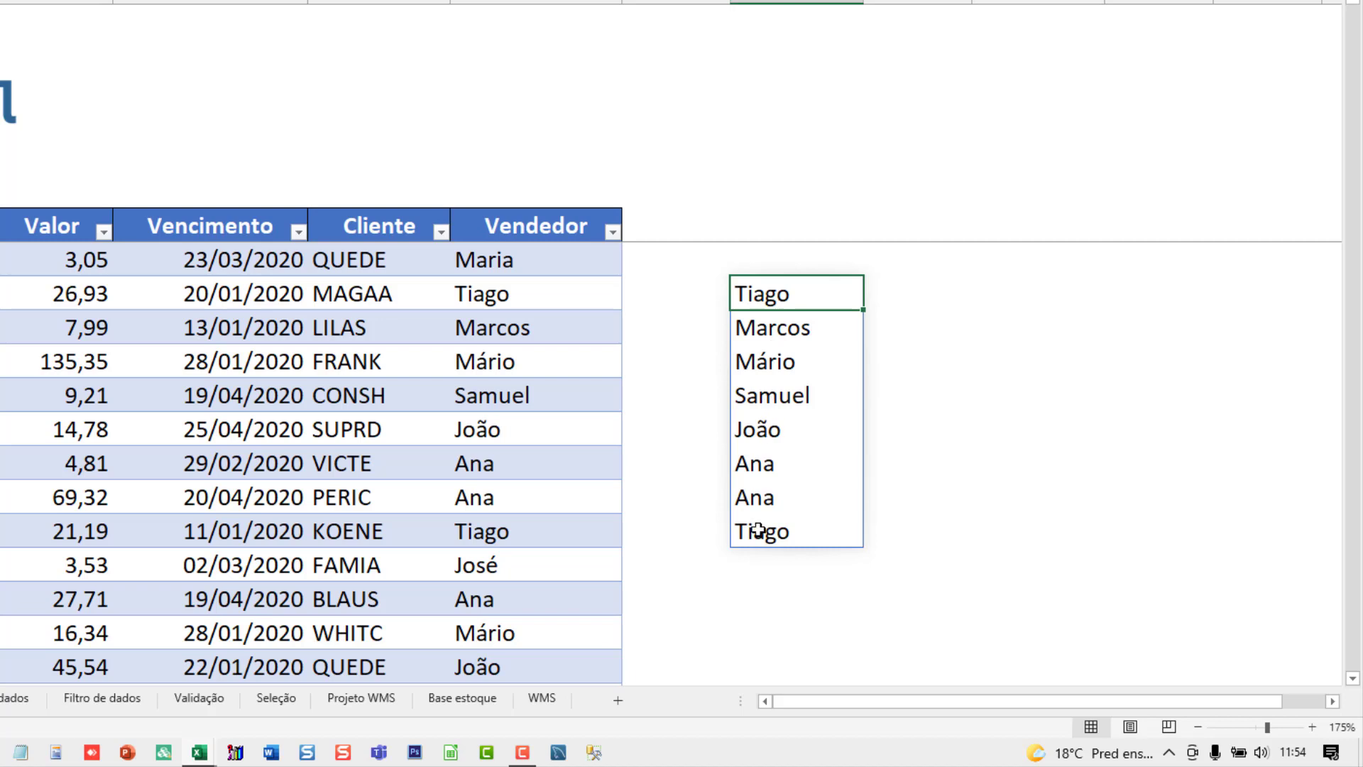
pyautogui.click(783, 391)
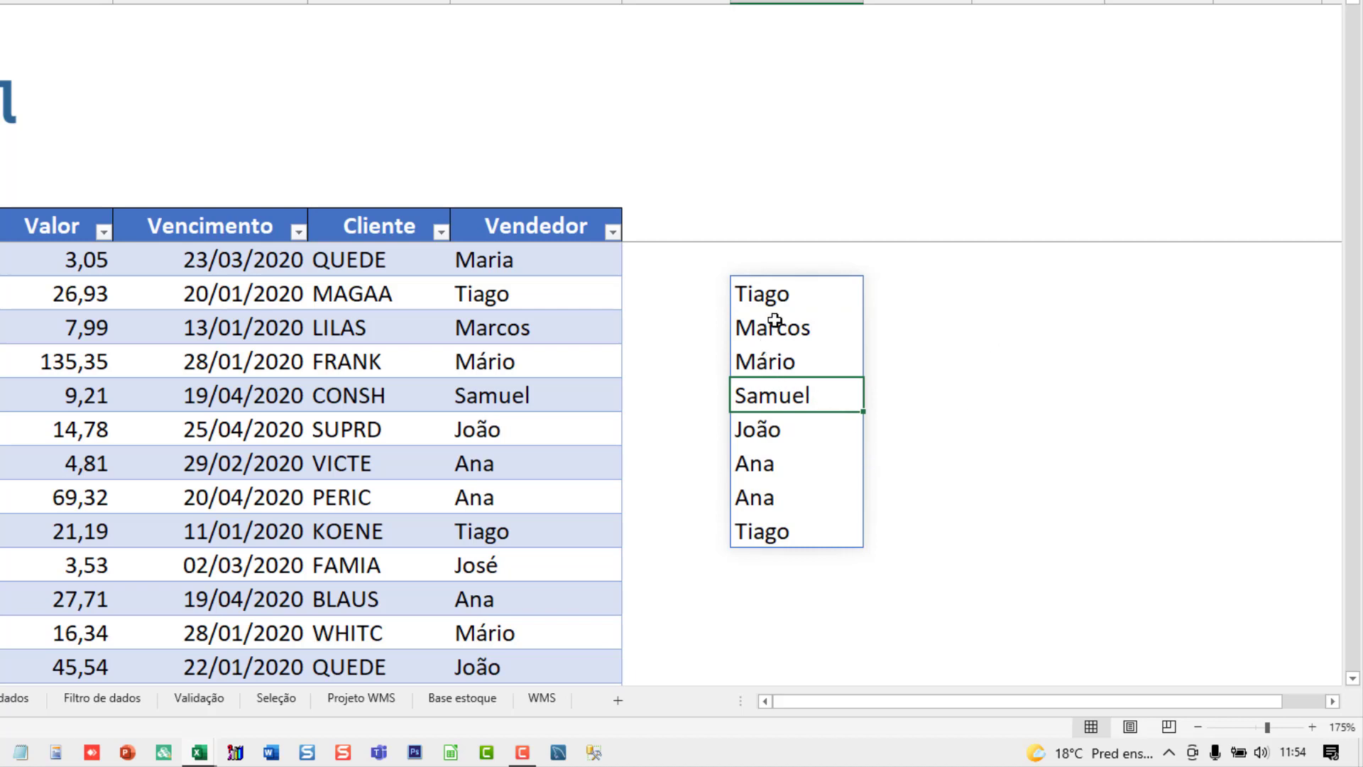
pyautogui.moveTo(785, 291); pyautogui.dragTo(785, 565)
pyautogui.moveTo(791, 325); pyautogui.dragTo(984, 334)
pyautogui.click(793, 297)
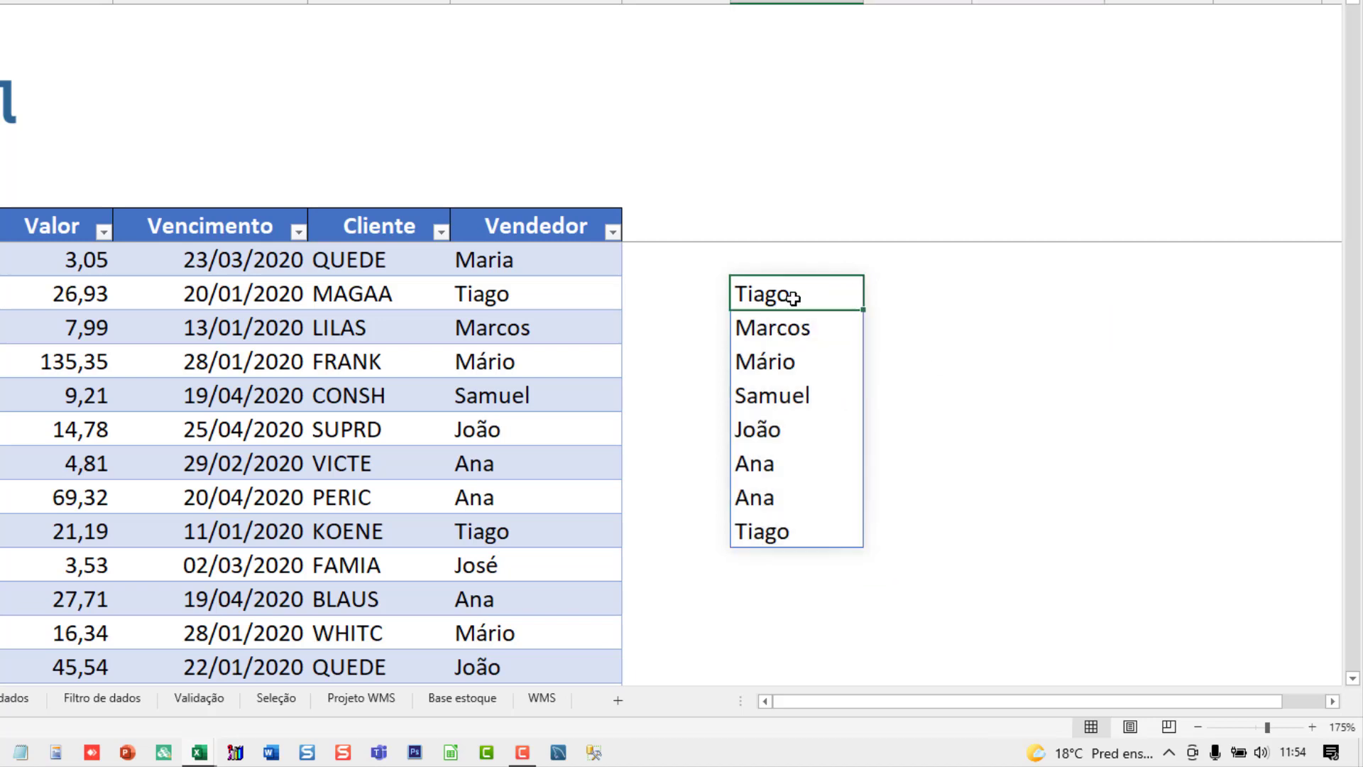
pyautogui.doubleClick(785, 296)
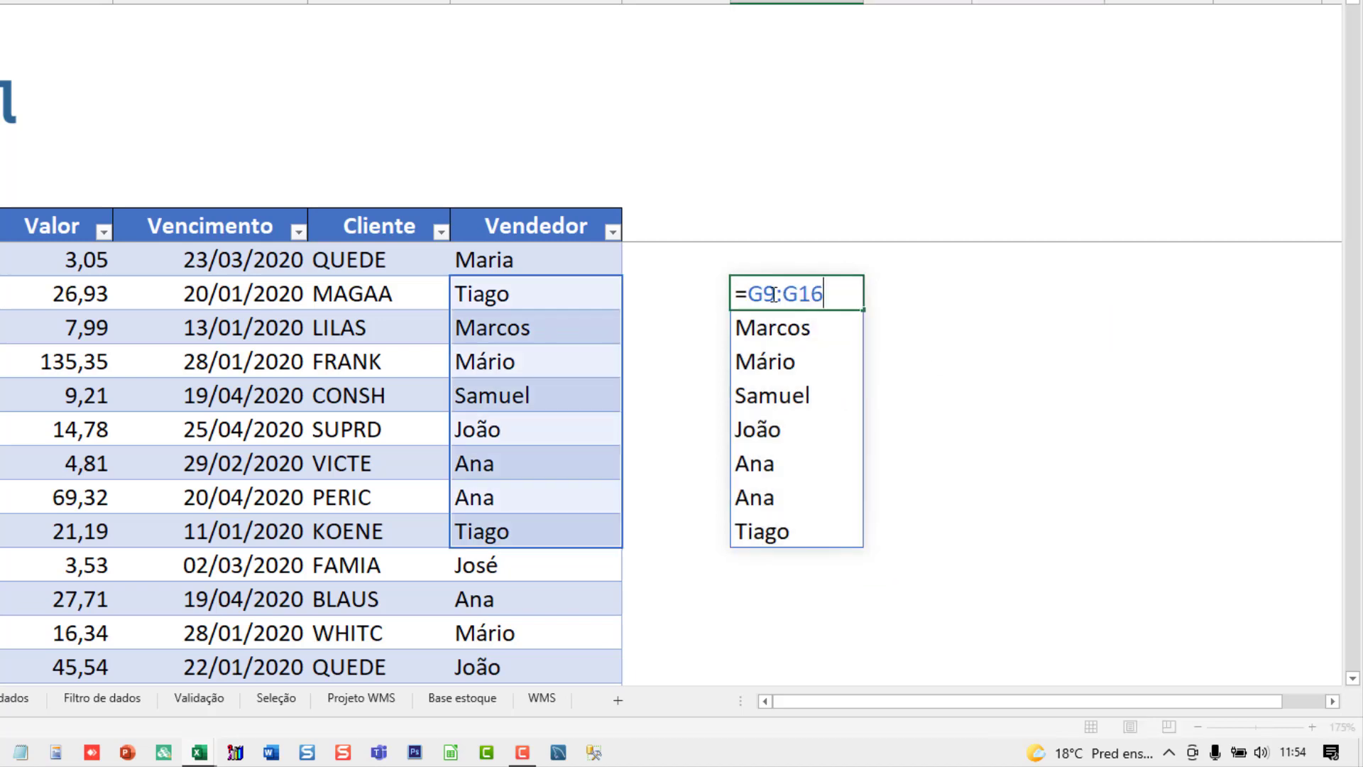
pyautogui.moveTo(750, 291); pyautogui.dragTo(837, 298)
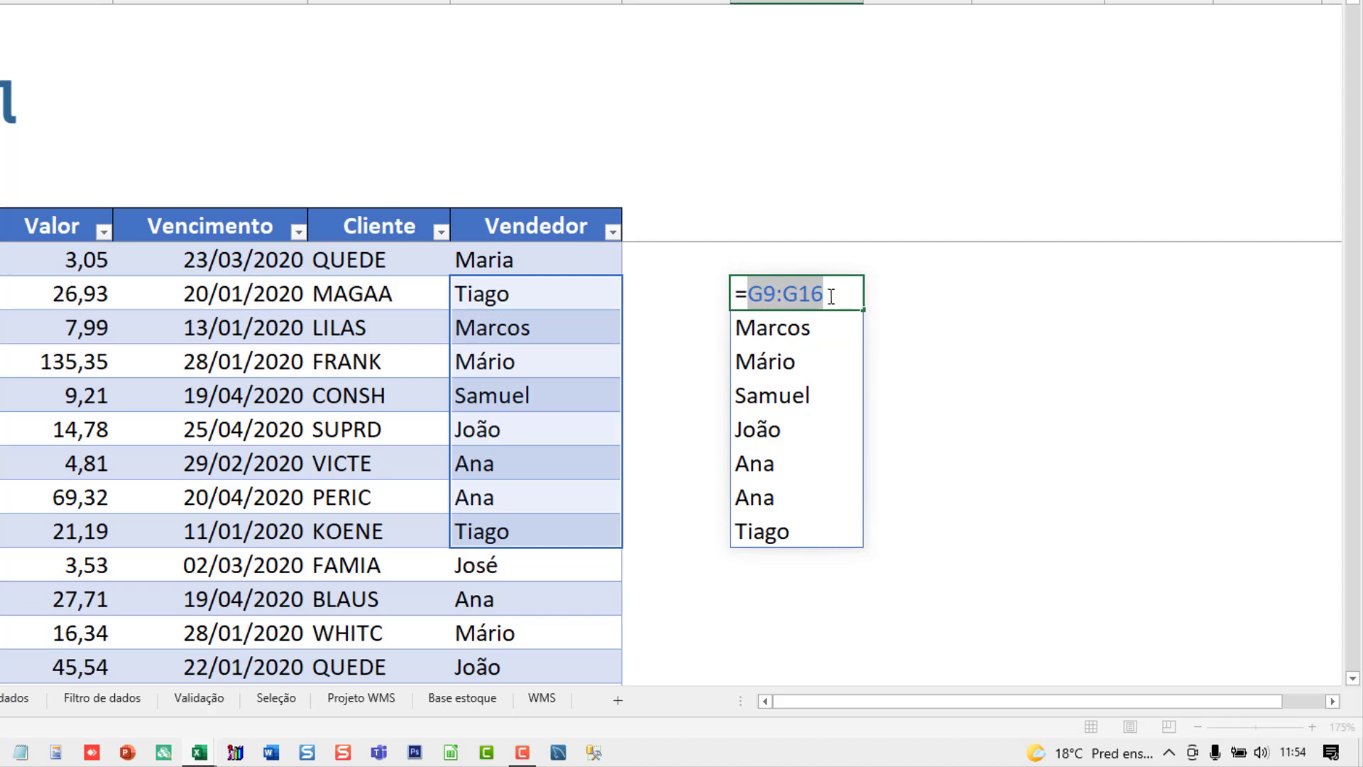
pyautogui.press('Escape')
# Try to clear the fifth cell inside the spilled Vendedor list
pyautogui.click(793, 328)
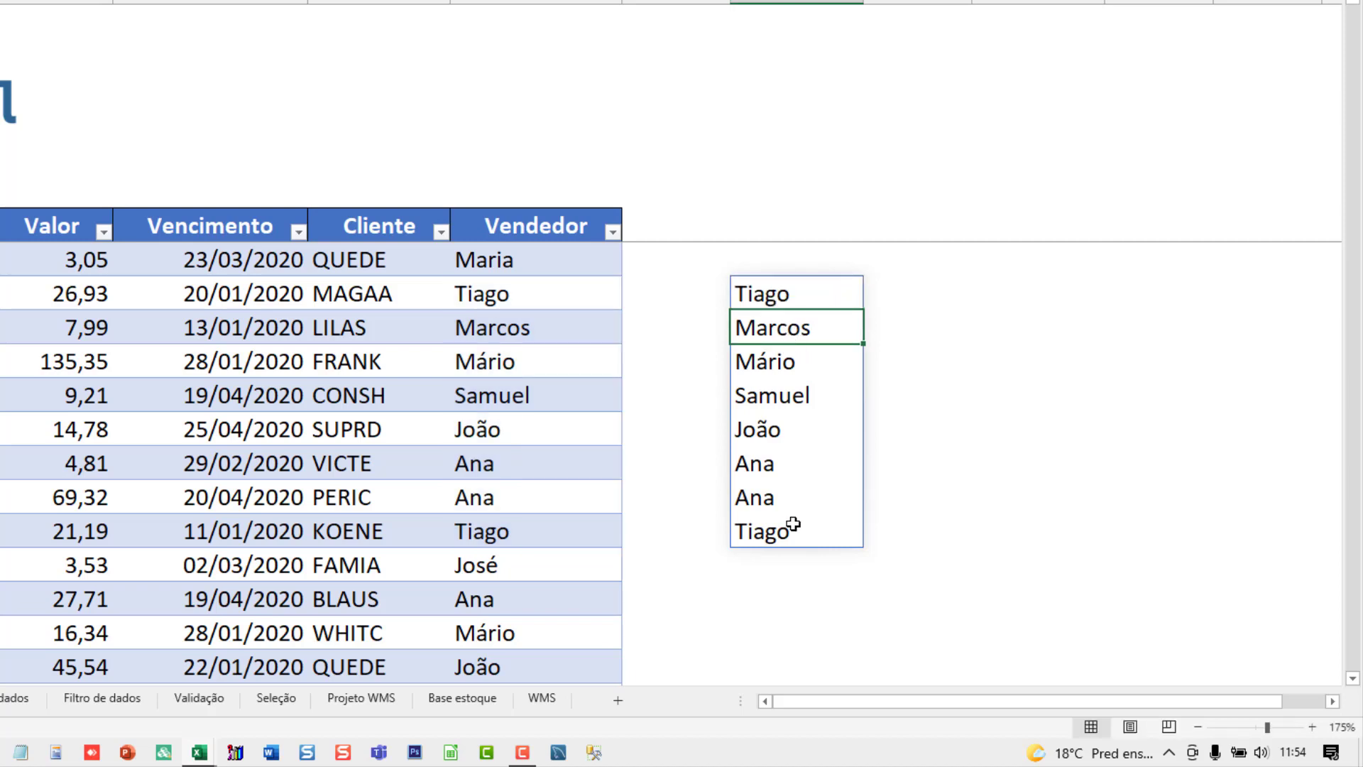
pyautogui.click(779, 428)
pyautogui.press('BackSpace')
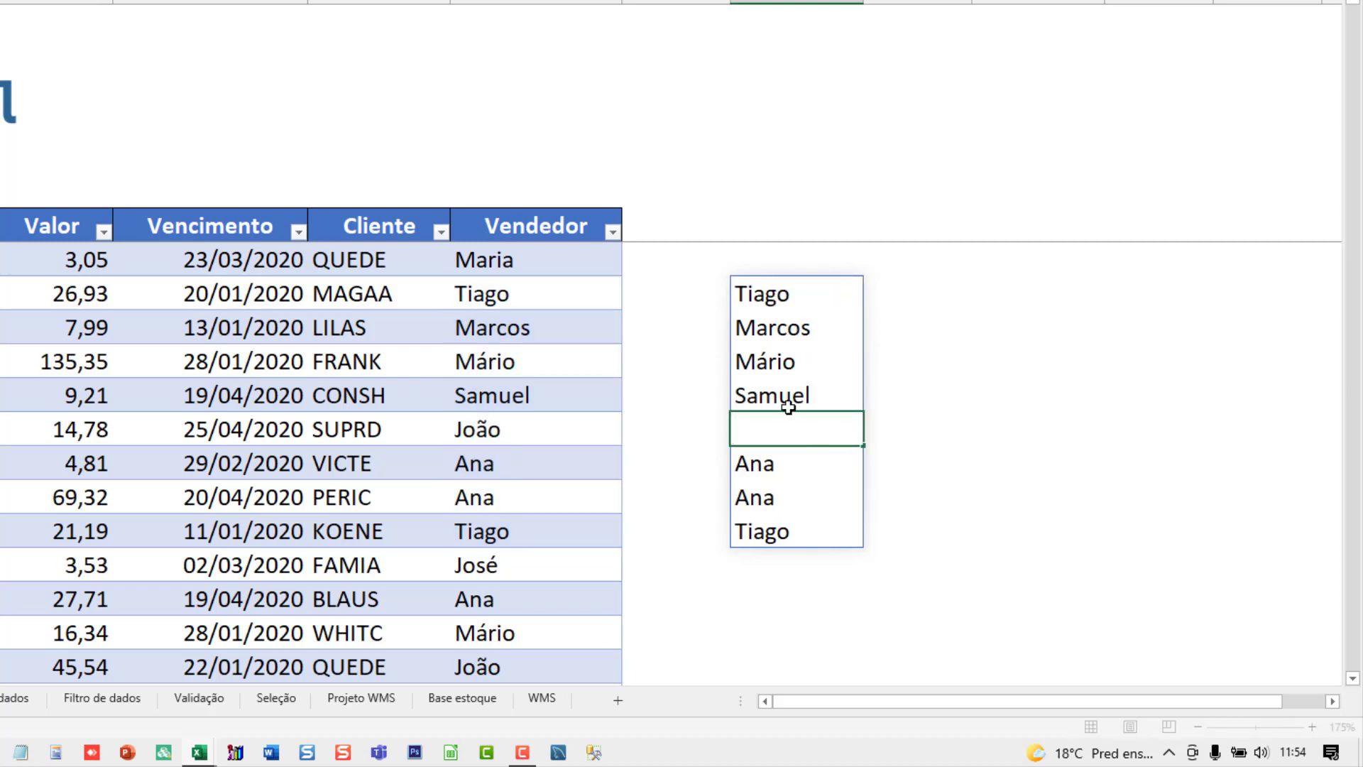
pyautogui.press('Escape')
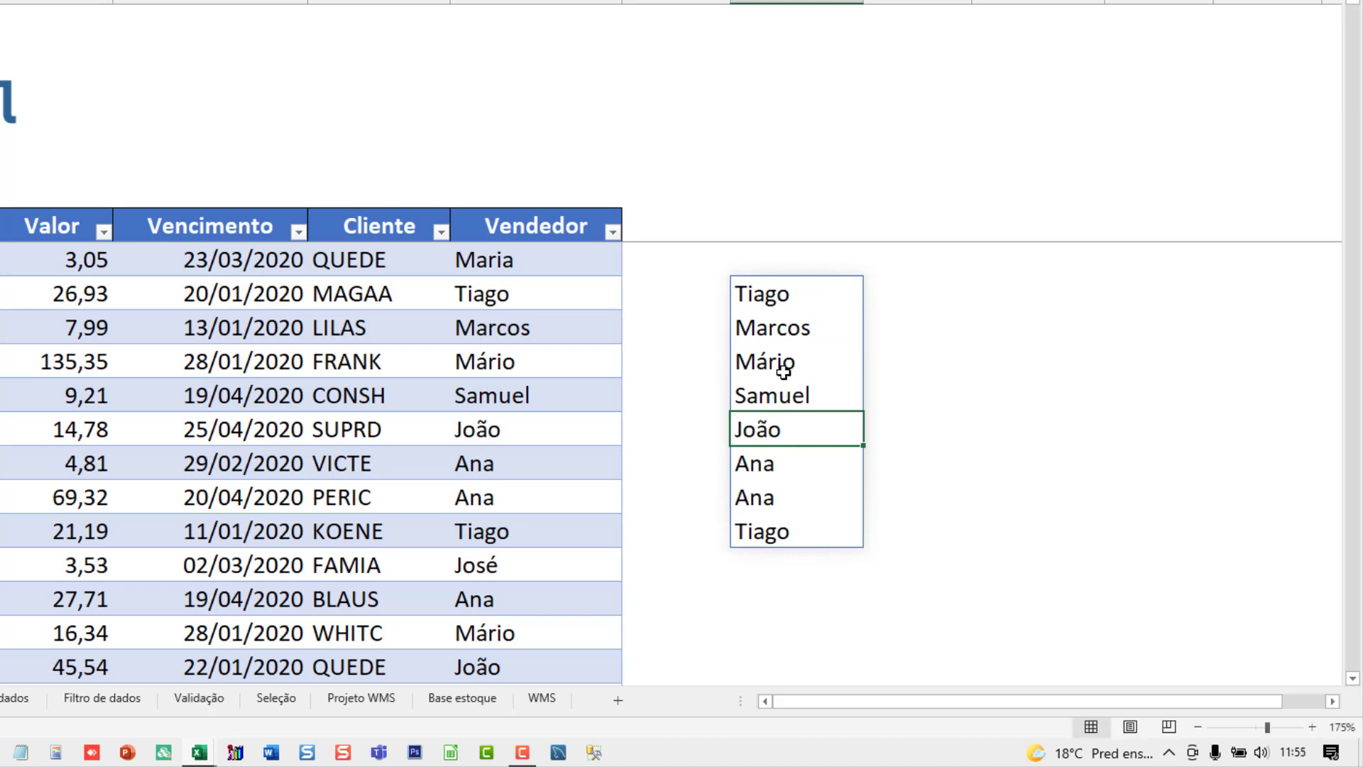
# Select the spilled Vendedor list to review its full extent and its starting cell
pyautogui.click(781, 364)
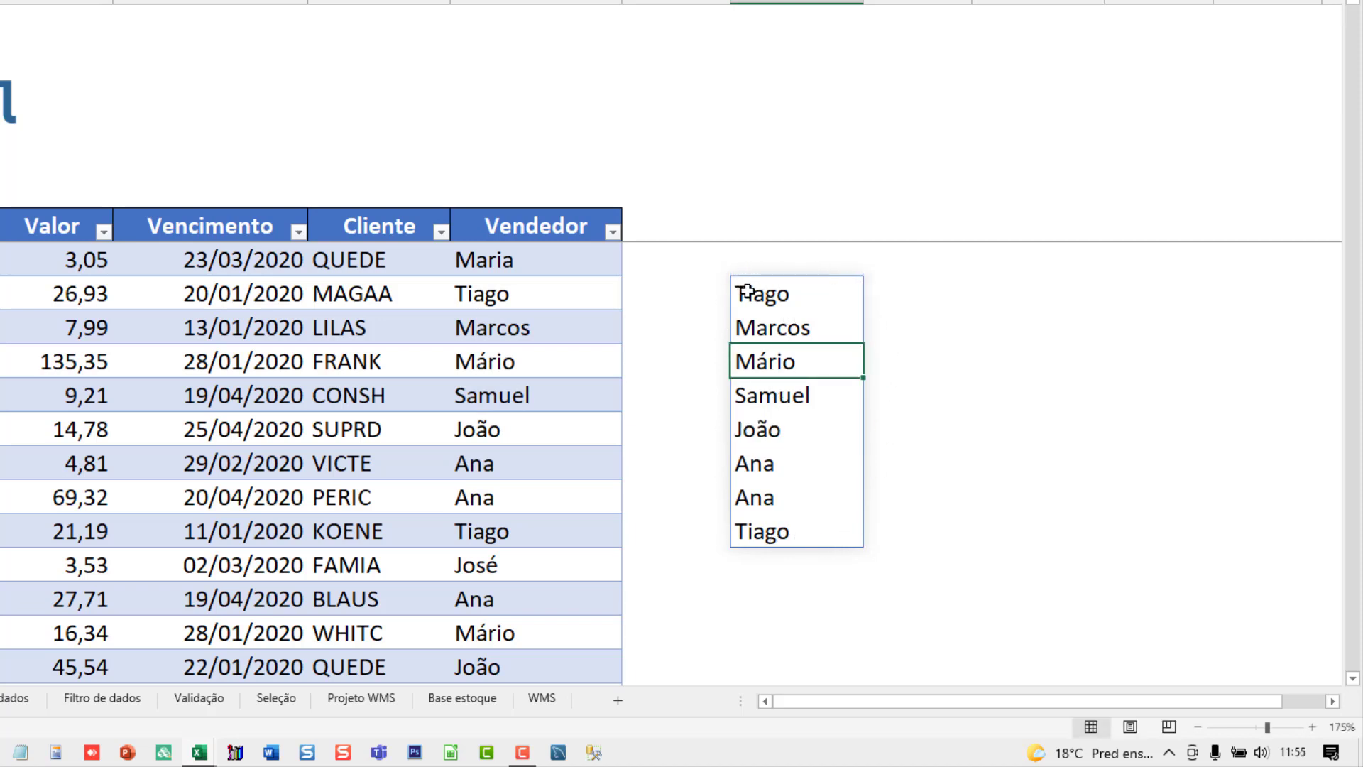
pyautogui.moveTo(845, 284); pyautogui.dragTo(812, 279)
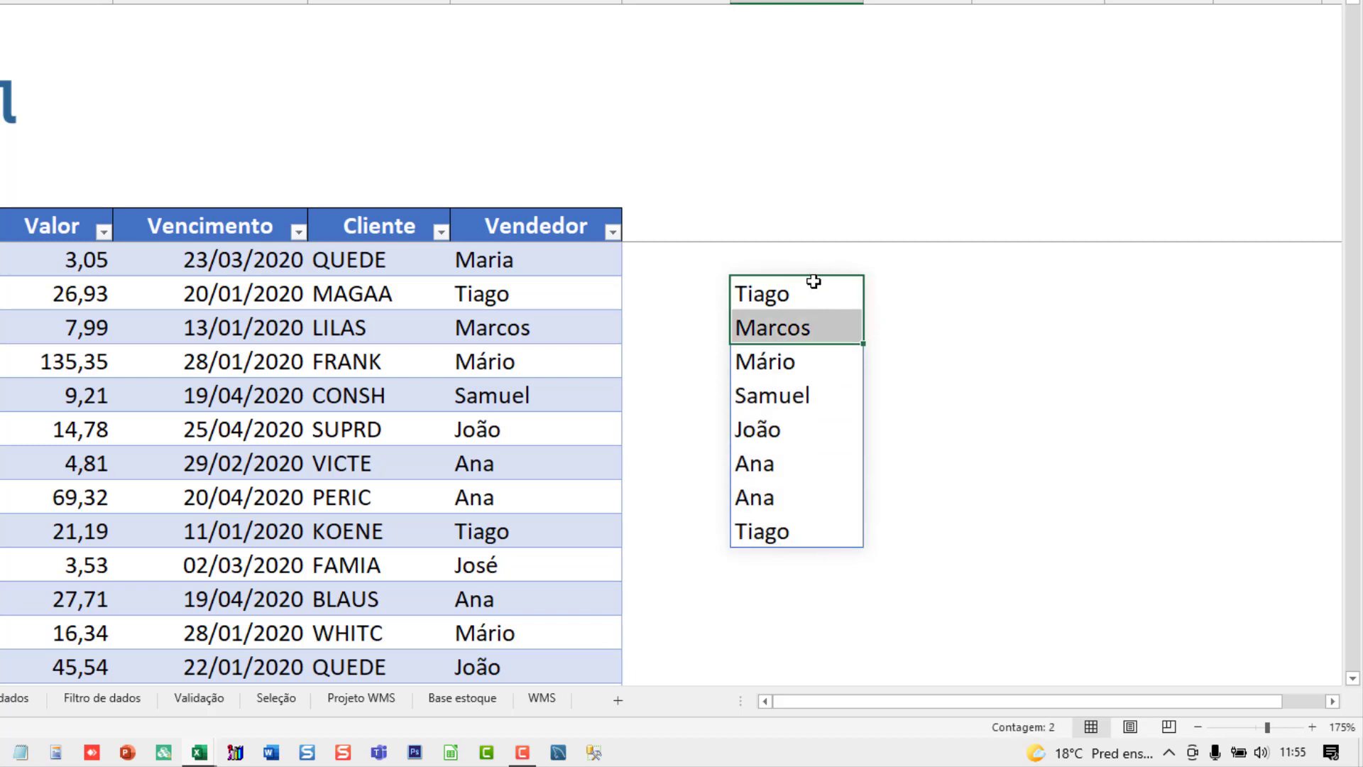
pyautogui.moveTo(803, 337); pyautogui.dragTo(797, 533)
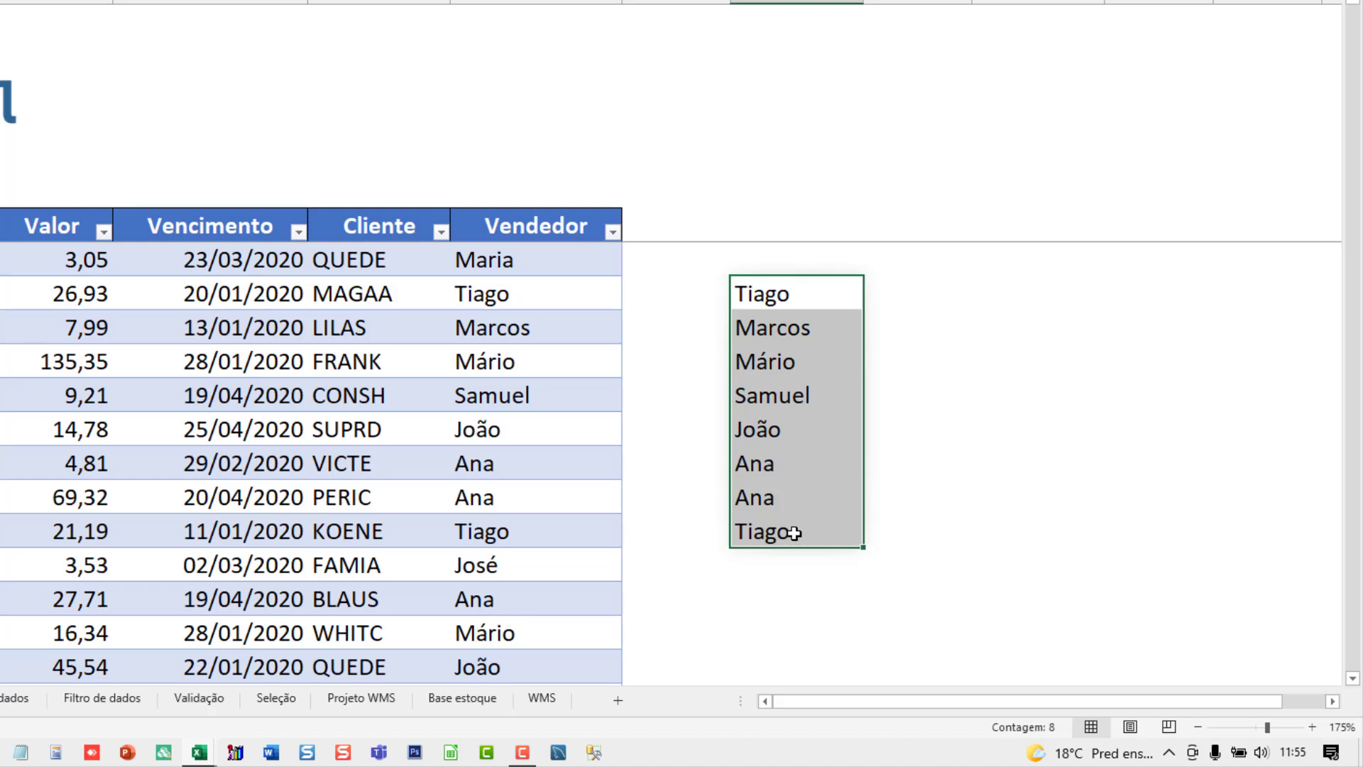
pyautogui.click(775, 301)
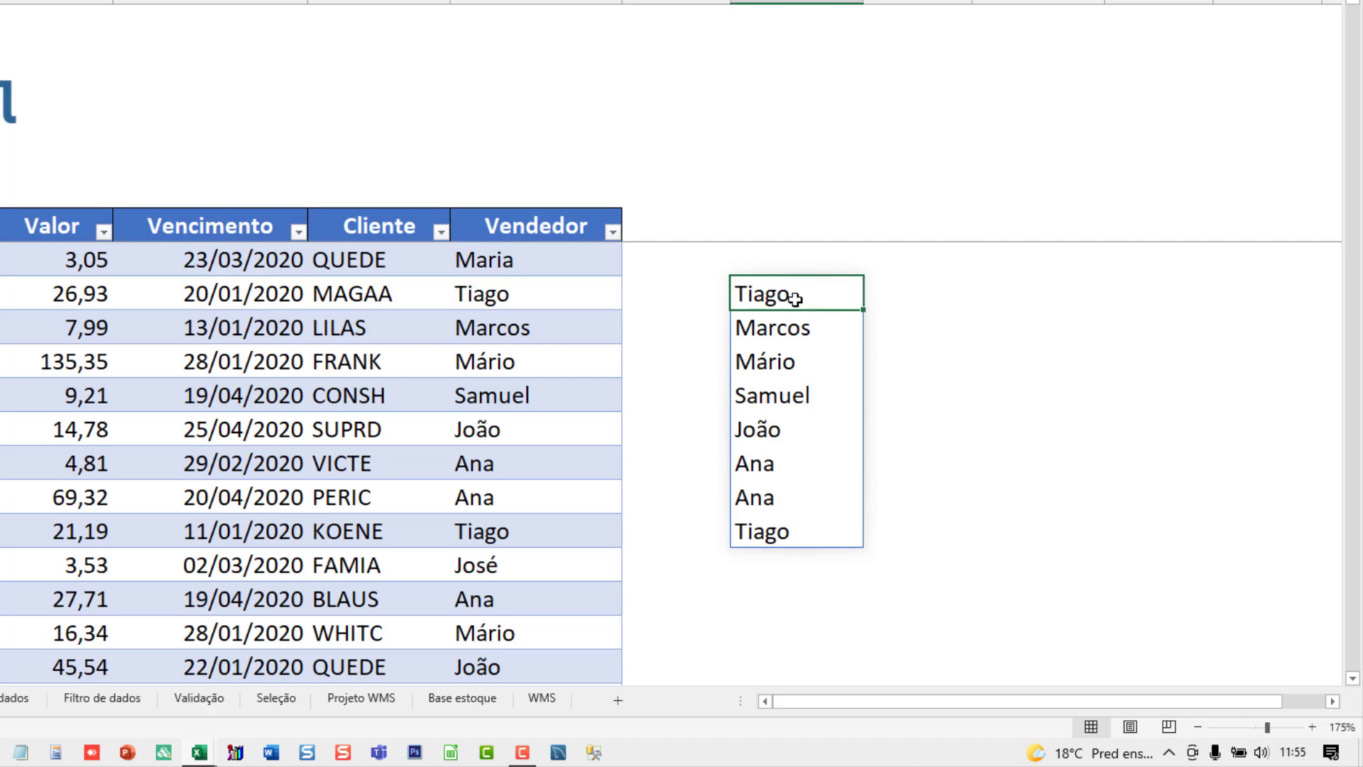
# Replace the spilled list's formula with =F9:G14 to return both Cliente and Vendedor values, and select the two-column result
pyautogui.press('Delete')
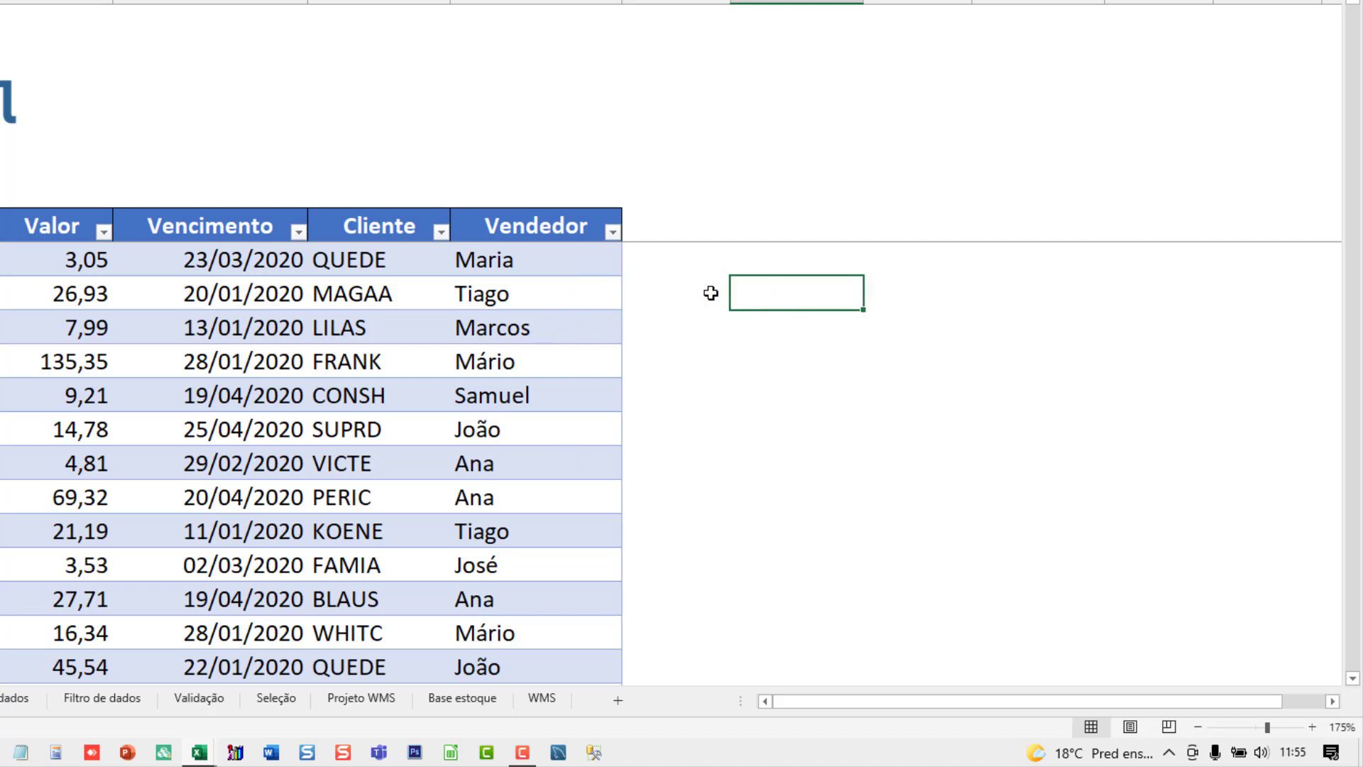
pyautogui.write('=')
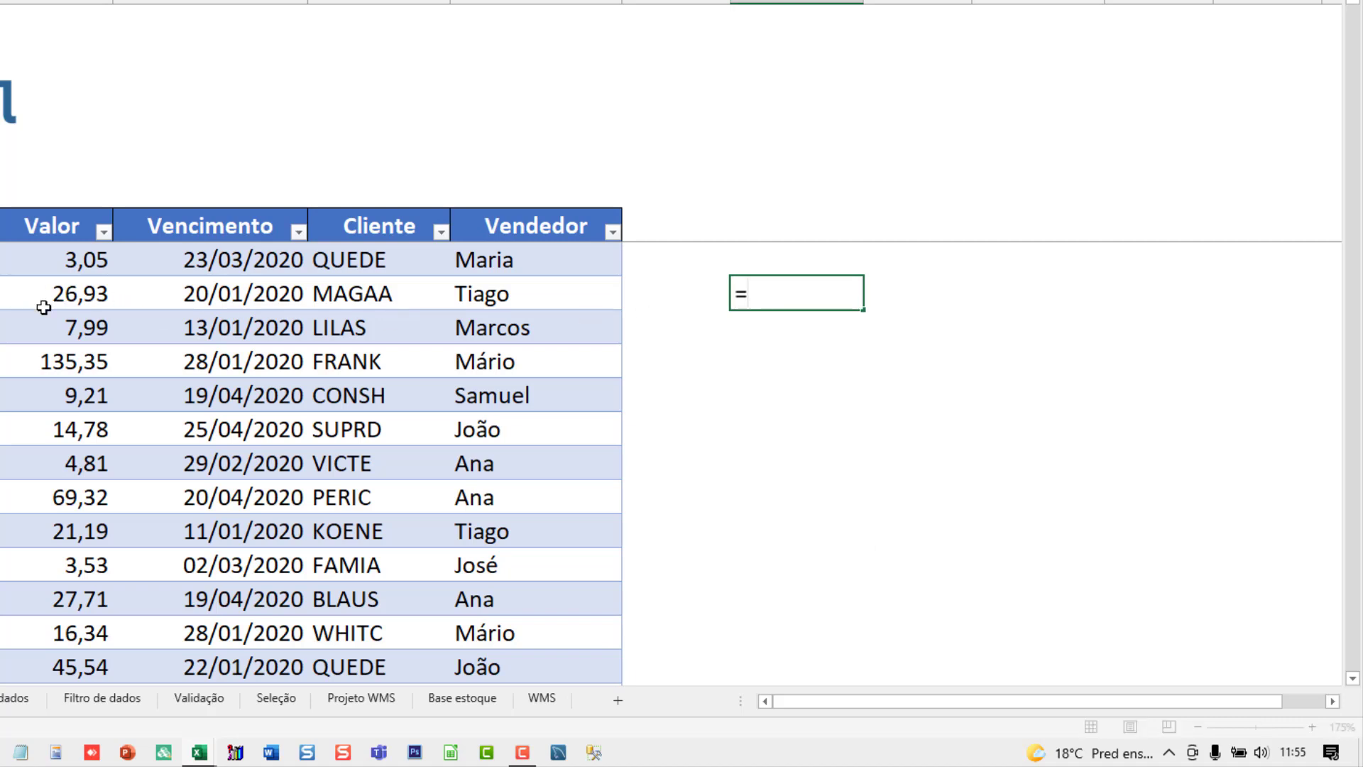
pyautogui.moveTo(335, 293); pyautogui.dragTo(512, 464)
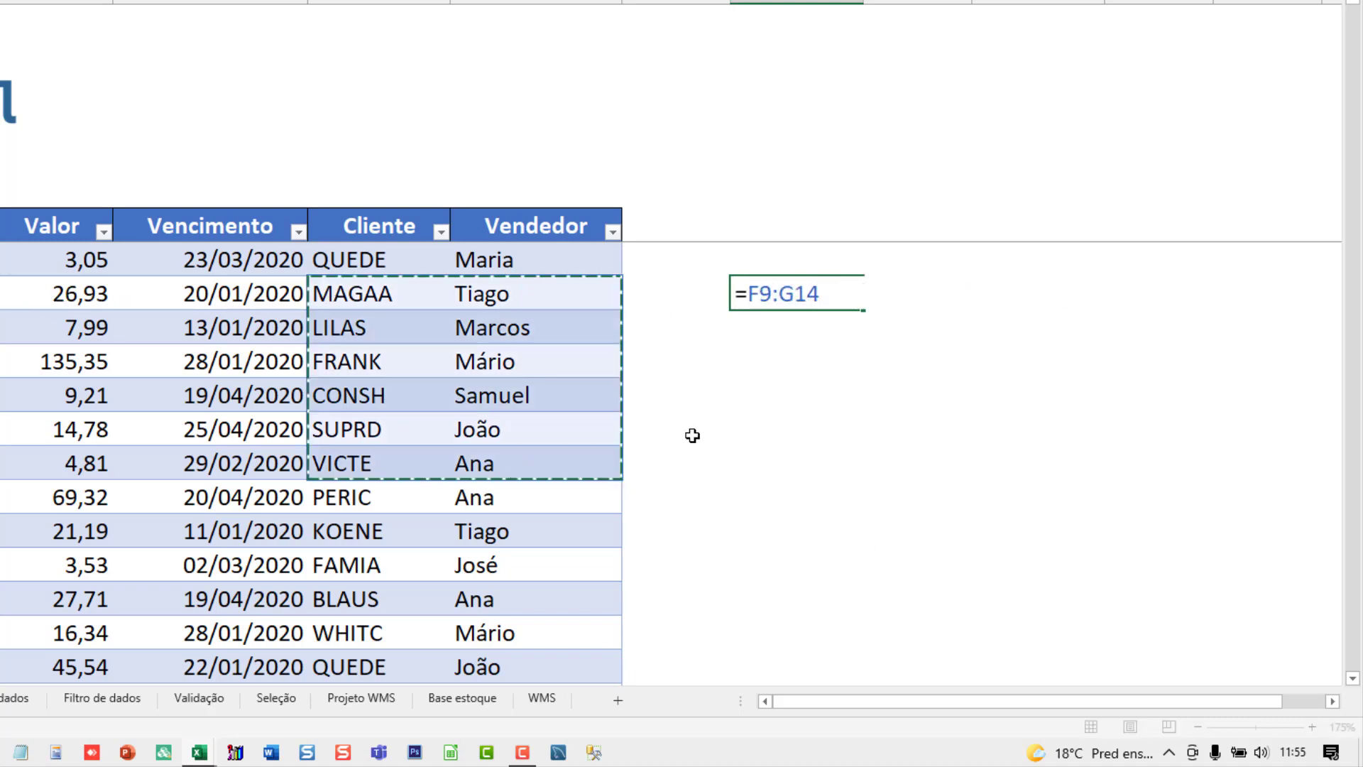
pyautogui.press('Return')
pyautogui.moveTo(774, 284); pyautogui.dragTo(921, 473)
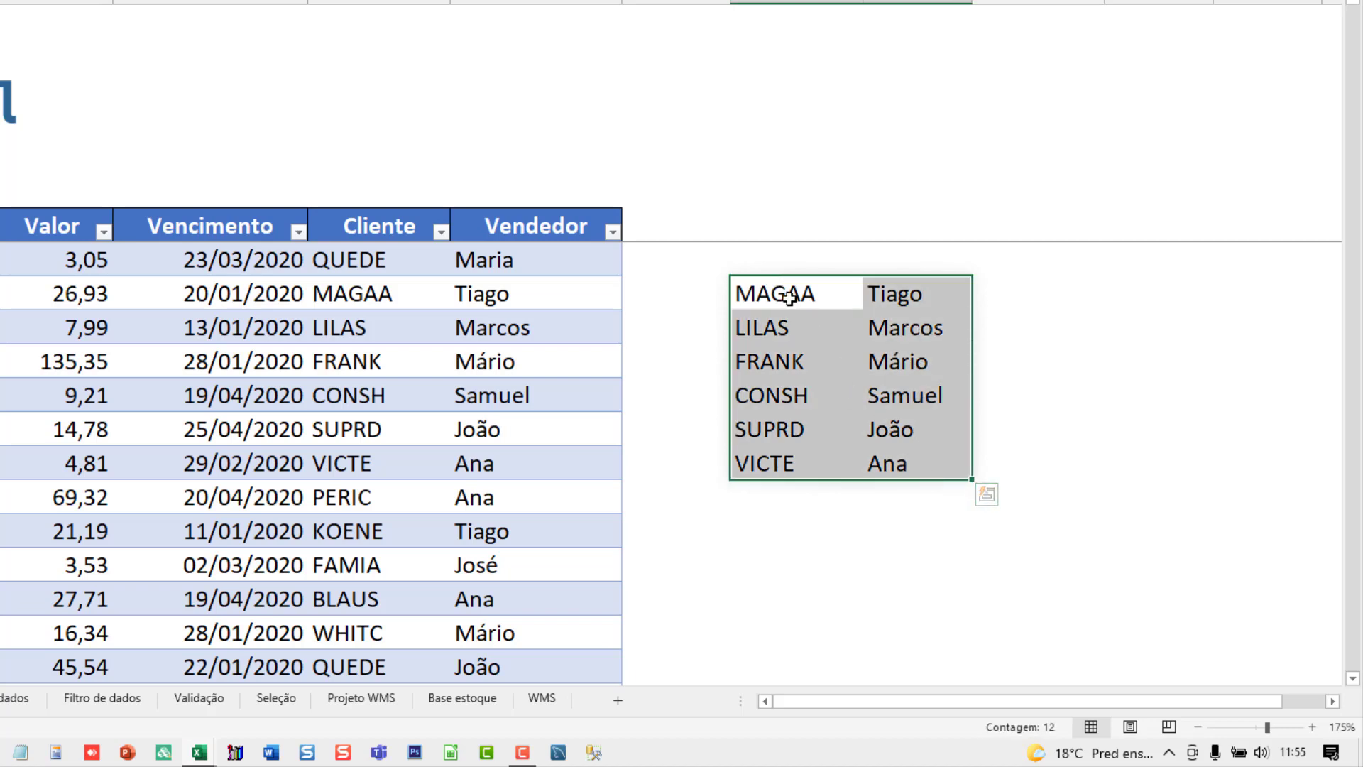
pyautogui.moveTo(789, 297); pyautogui.dragTo(895, 462)
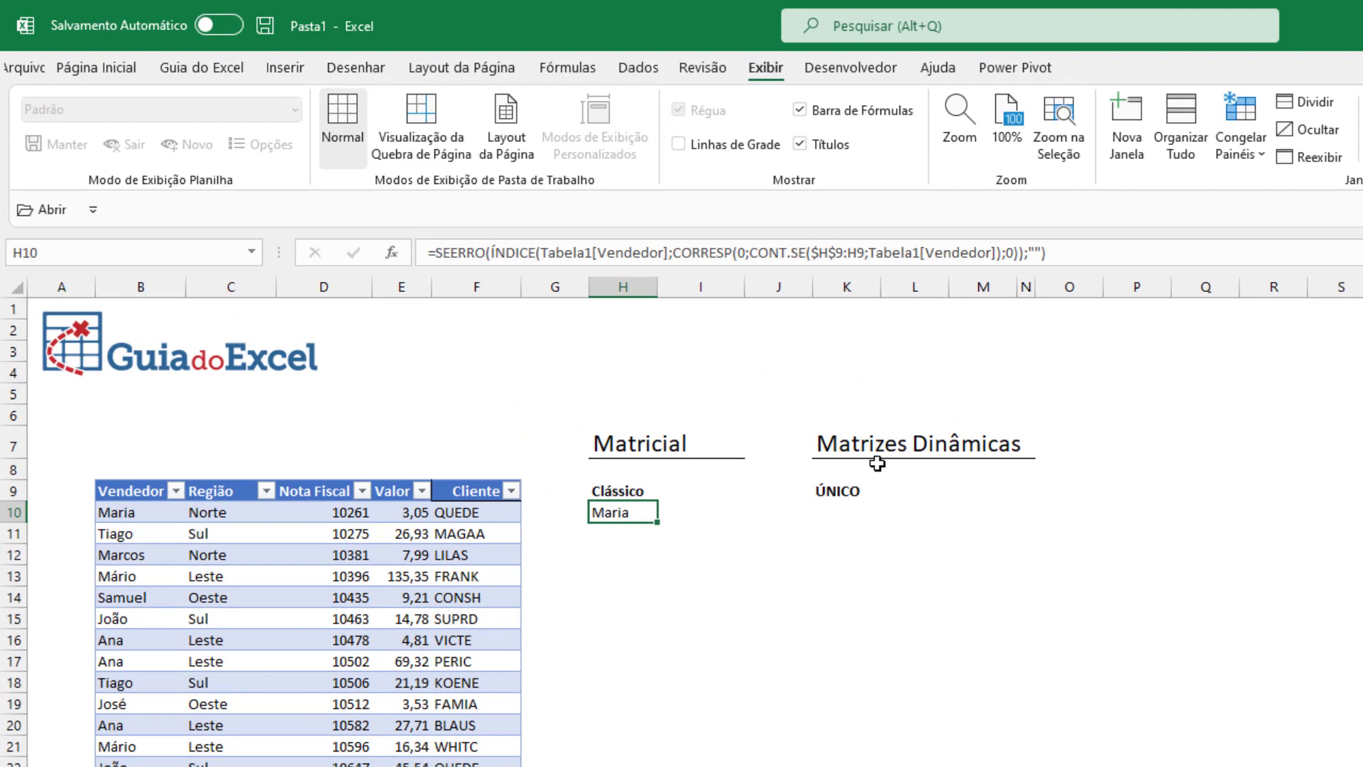
# Examine the classic SEERRO/ÍNDICE formula in H10 and the repeated Vendedor values in B10 to B25
pyautogui.doubleClick(642, 517)
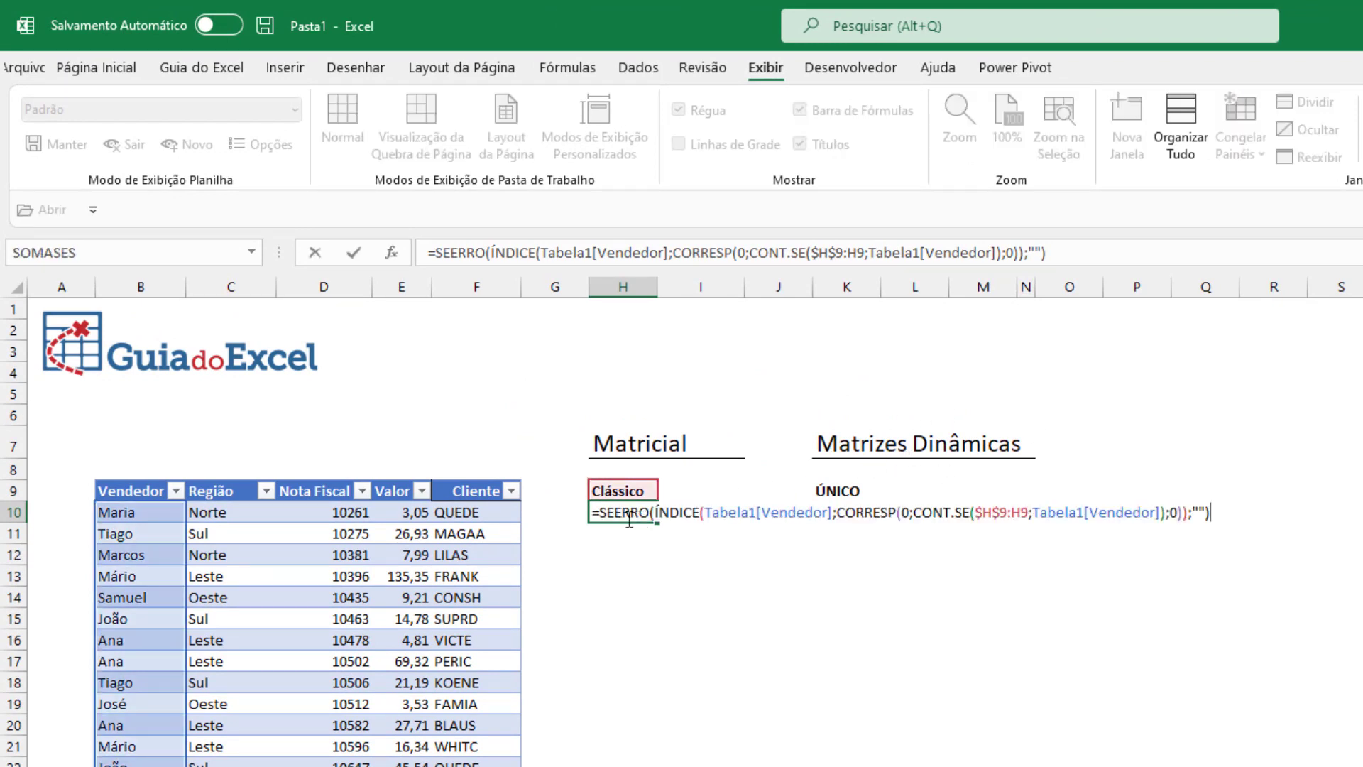
pyautogui.press('Escape')
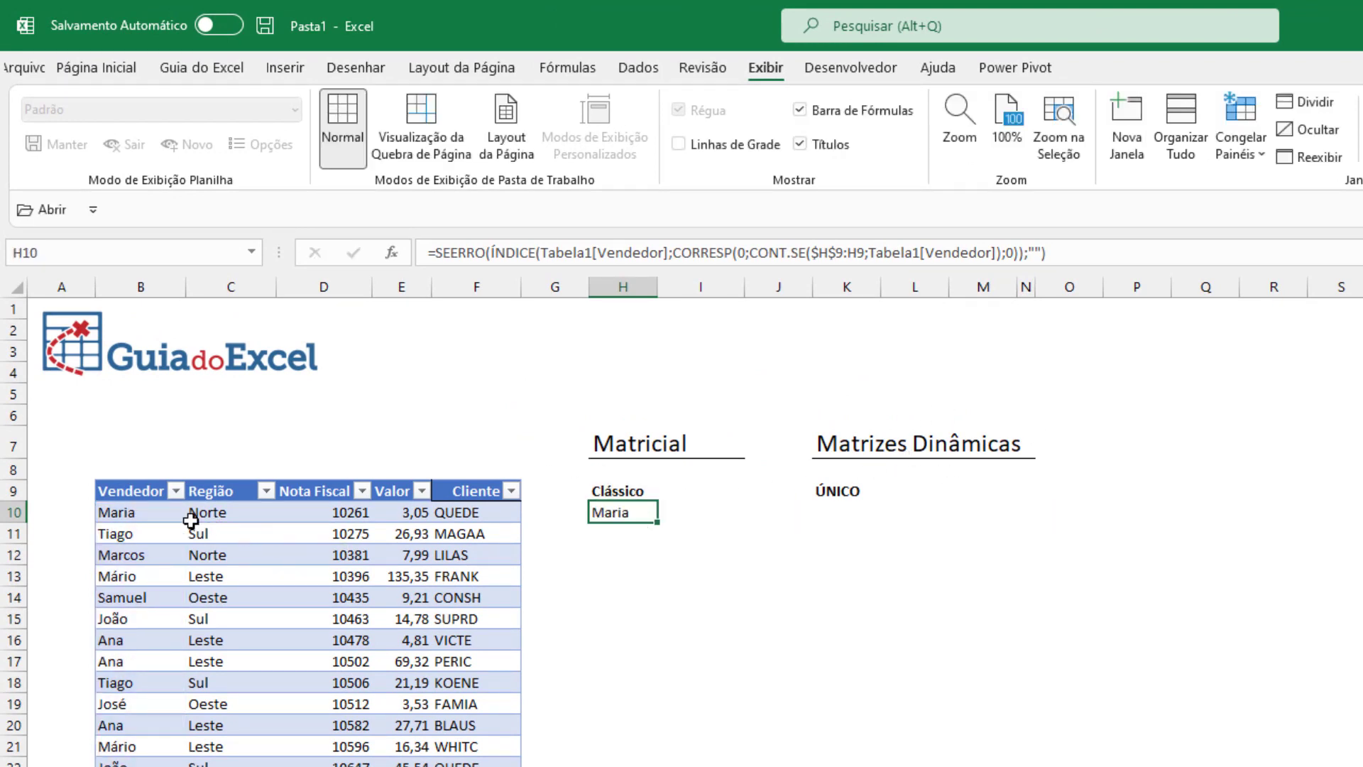
pyautogui.scroll(-9, 144, 659)
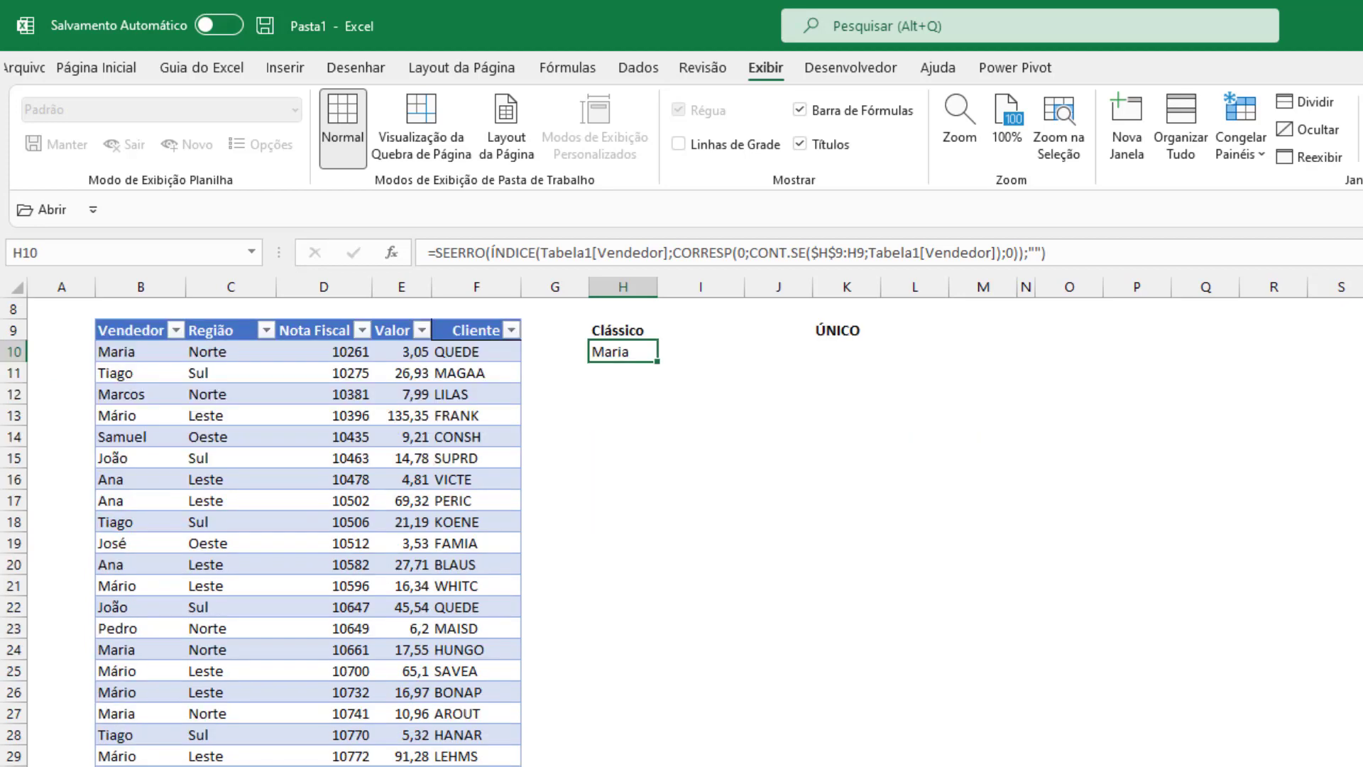
pyautogui.scroll(9, 111, 668)
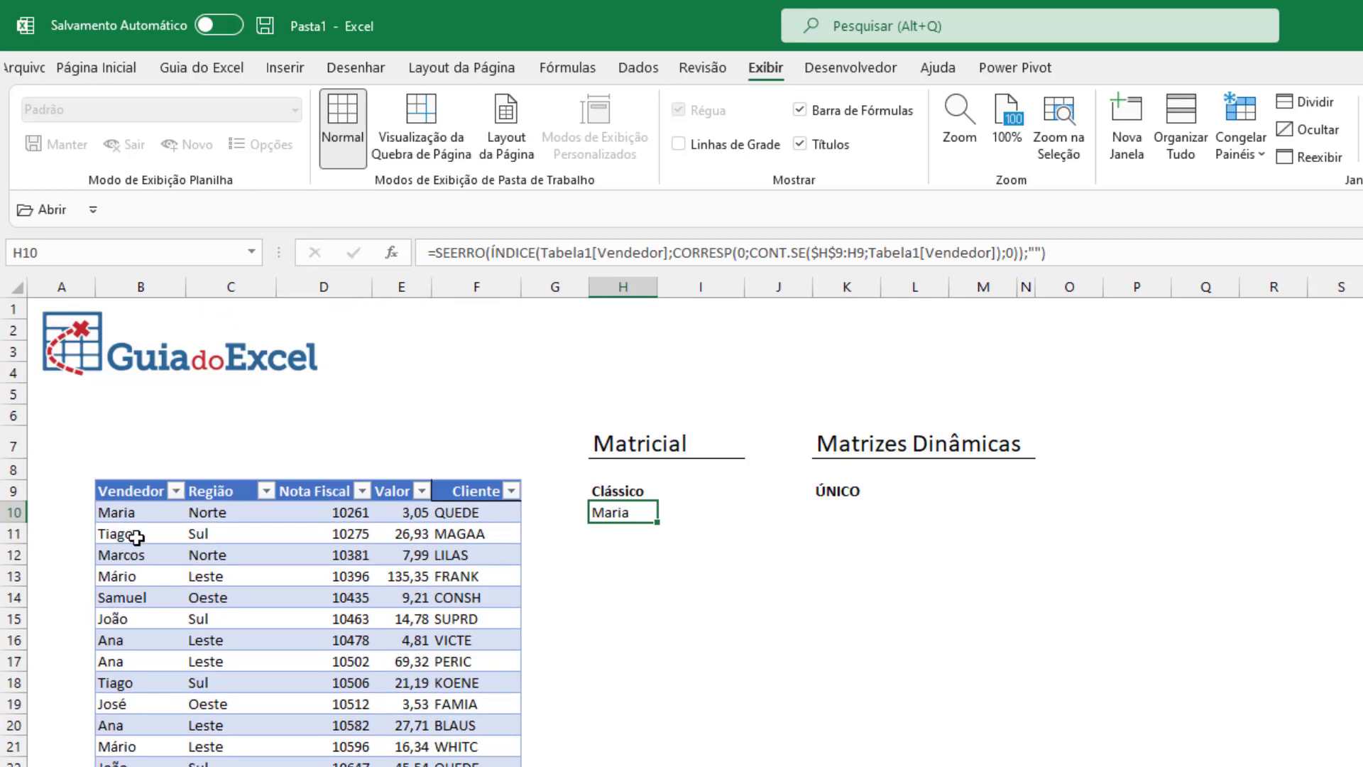
pyautogui.click(132, 517)
pyautogui.moveTo(144, 543); pyautogui.dragTo(142, 765)
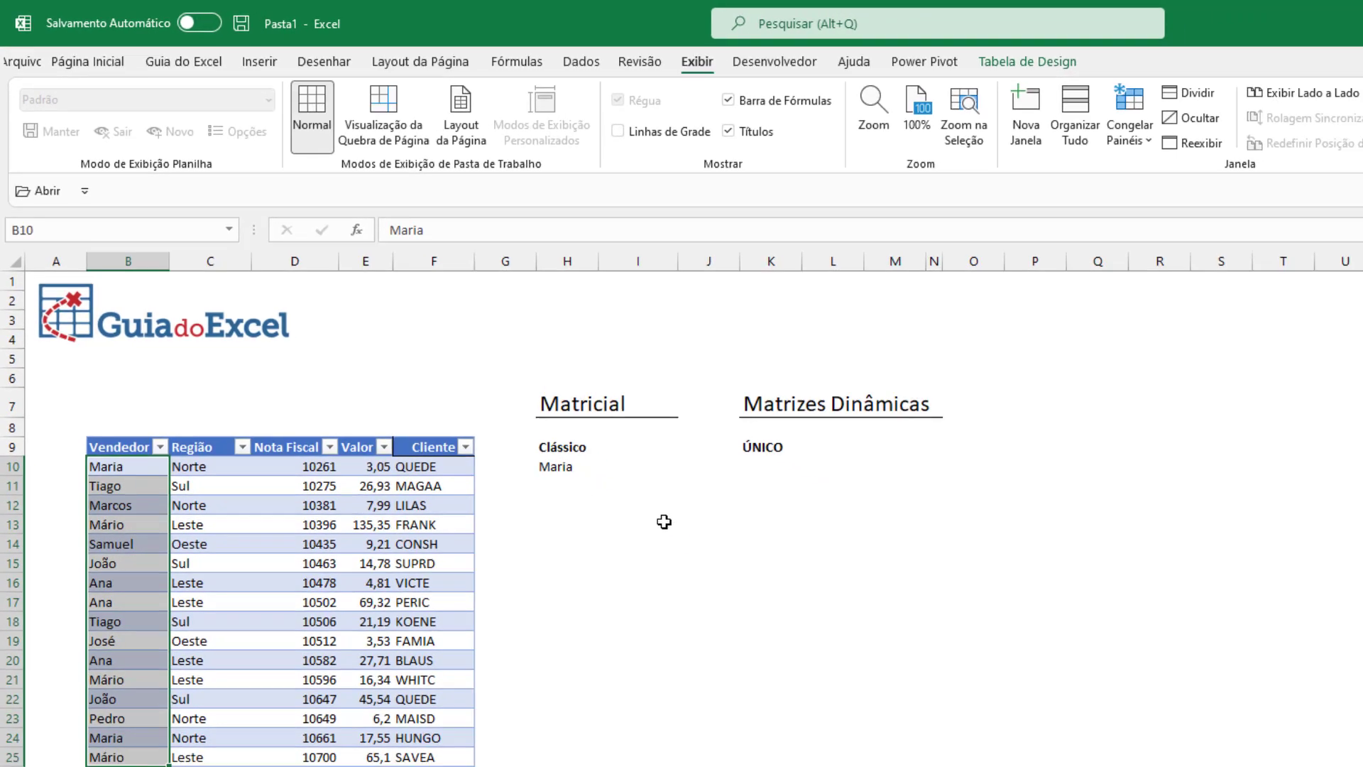
pyautogui.scroll(5, 713, 575)
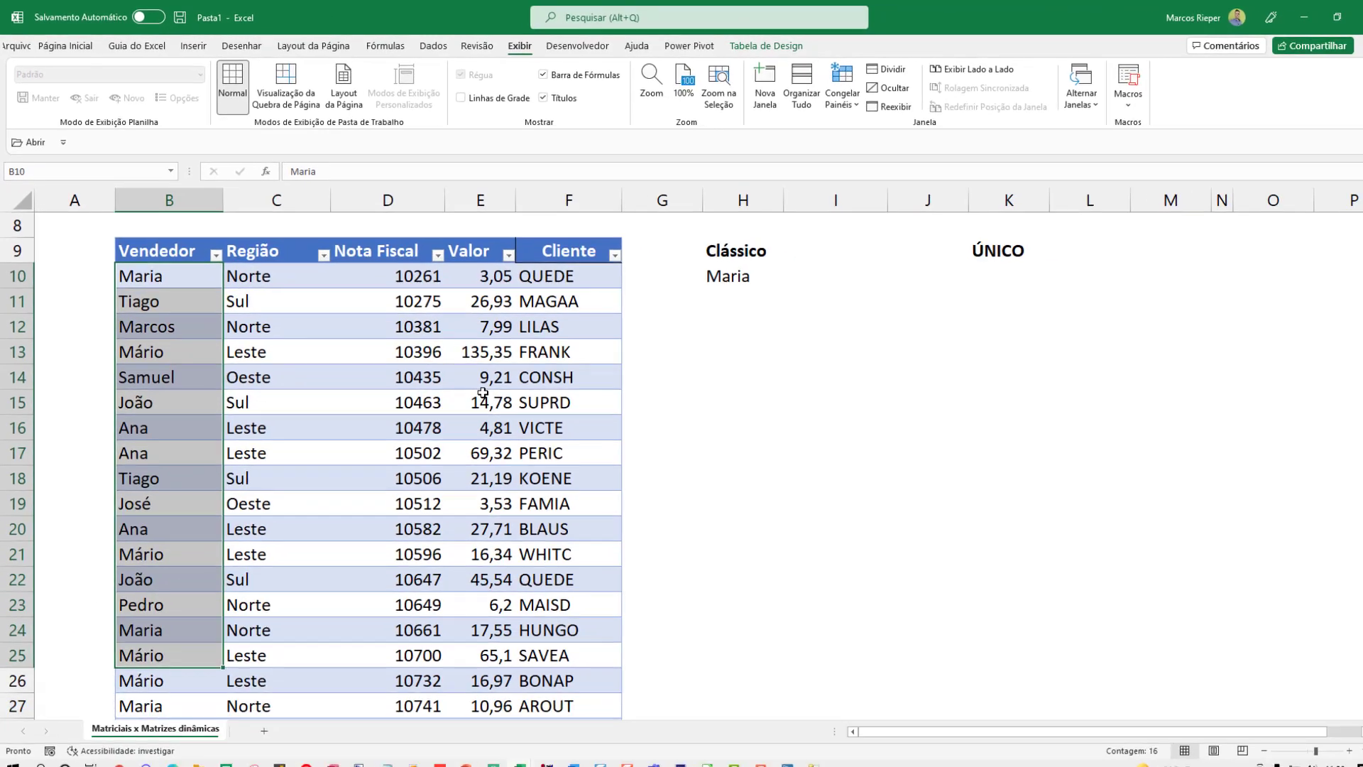
pyautogui.scroll(3, 684, 349)
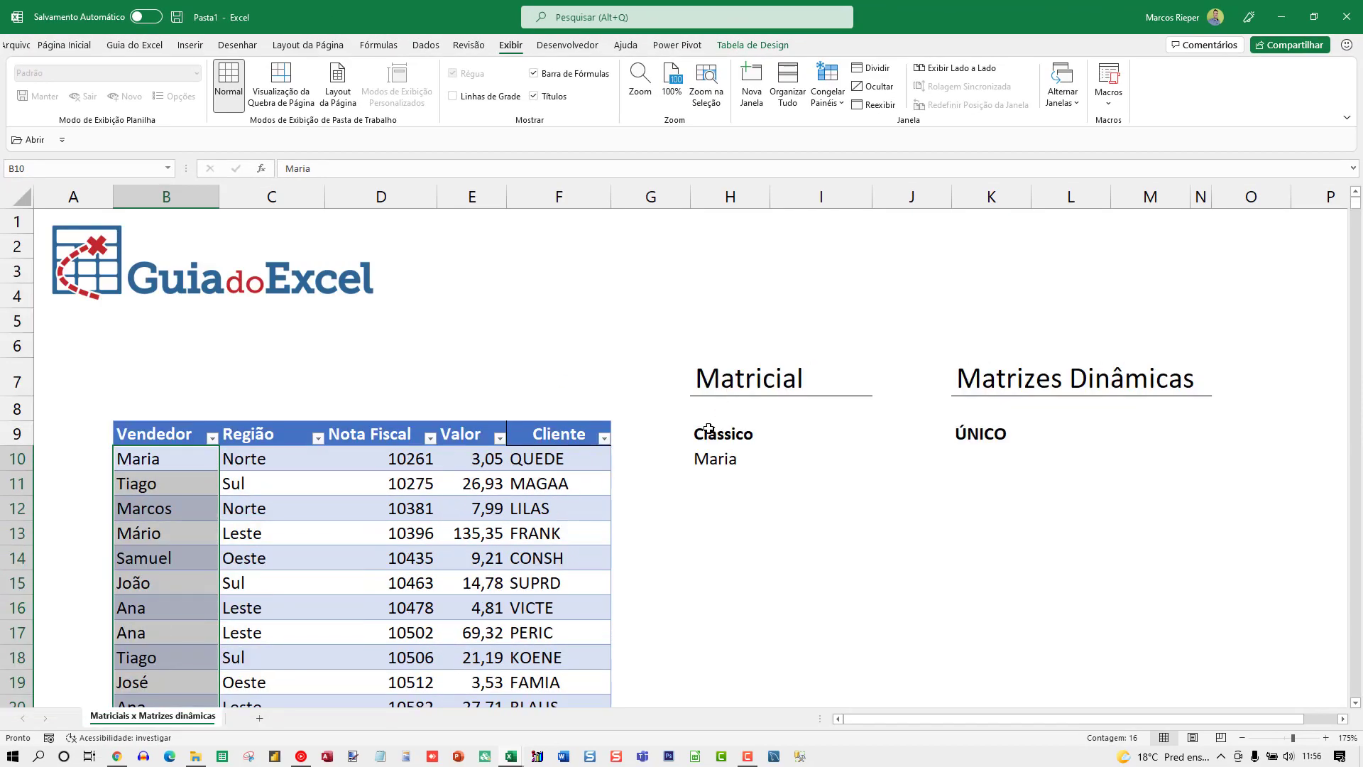
pyautogui.scroll(-3, 684, 419)
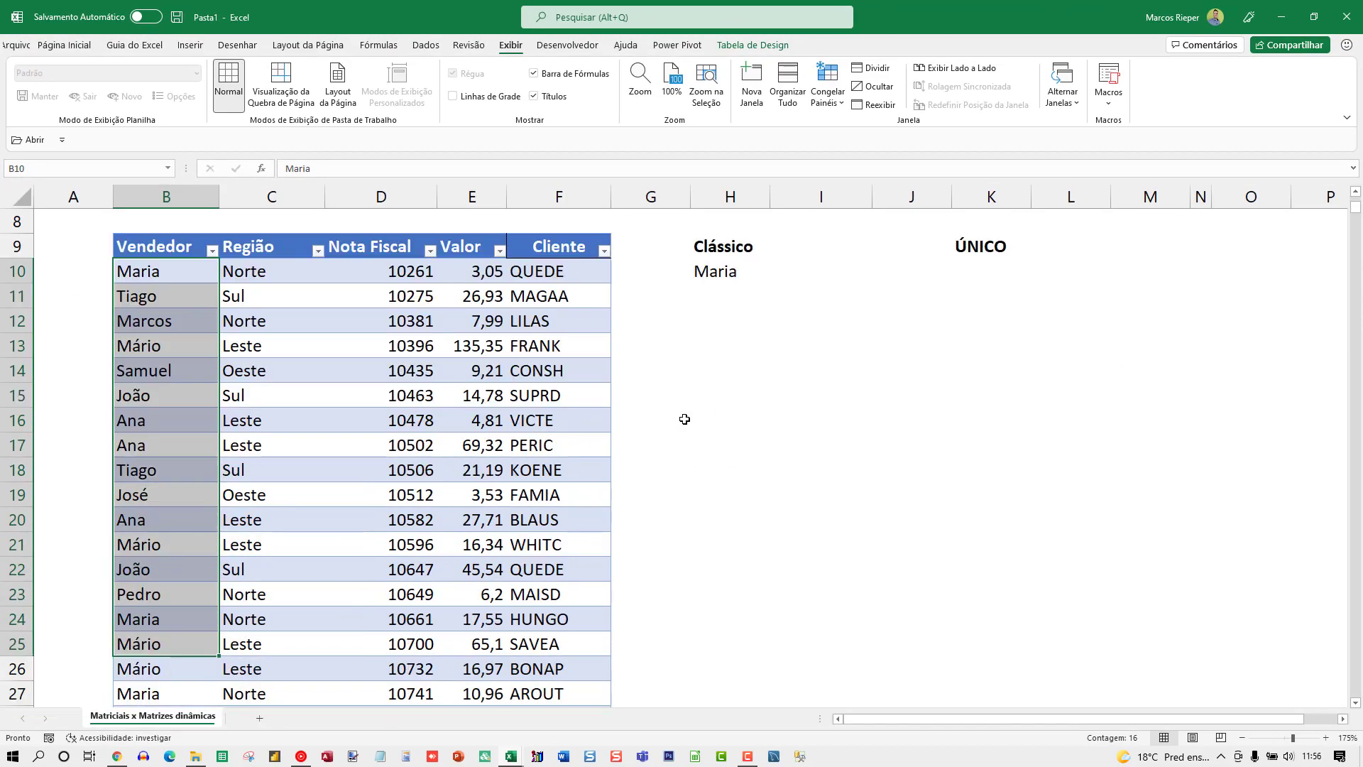
# Review the SEERRO, ÍNDICE, CORRESP and CONT.SE parts of the H10 formula and commit it as a classic array formula
pyautogui.click(736, 279)
pyautogui.press('F2')
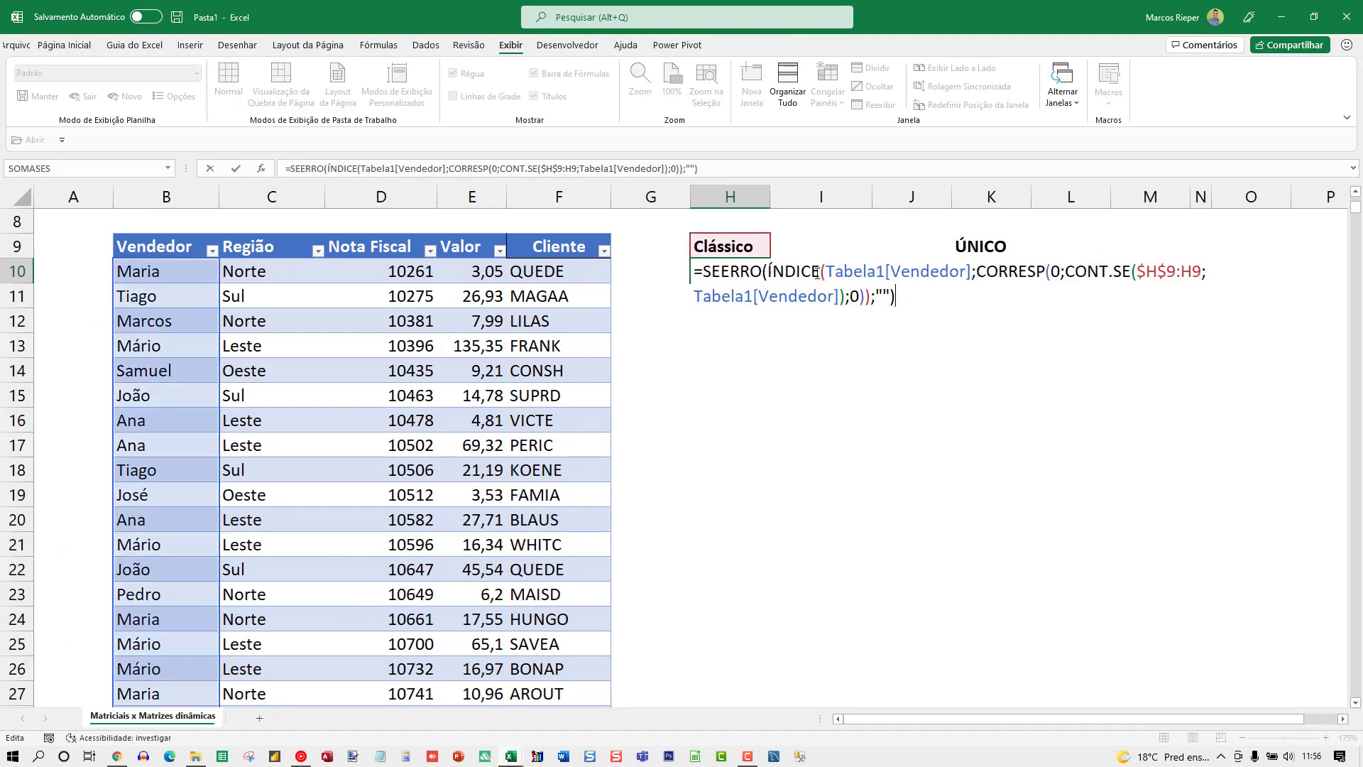
pyautogui.click(731, 272)
pyautogui.click(794, 270)
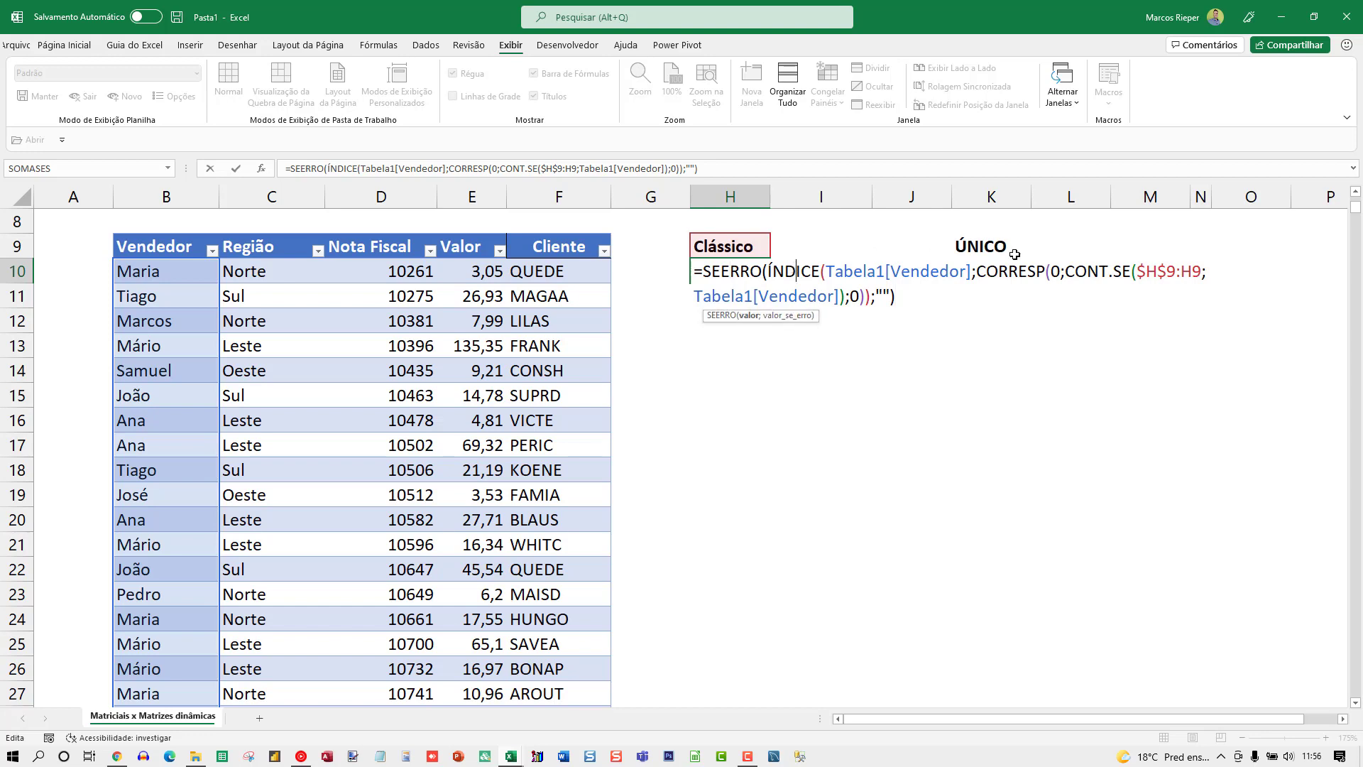
pyautogui.click(1001, 273)
pyautogui.click(1088, 274)
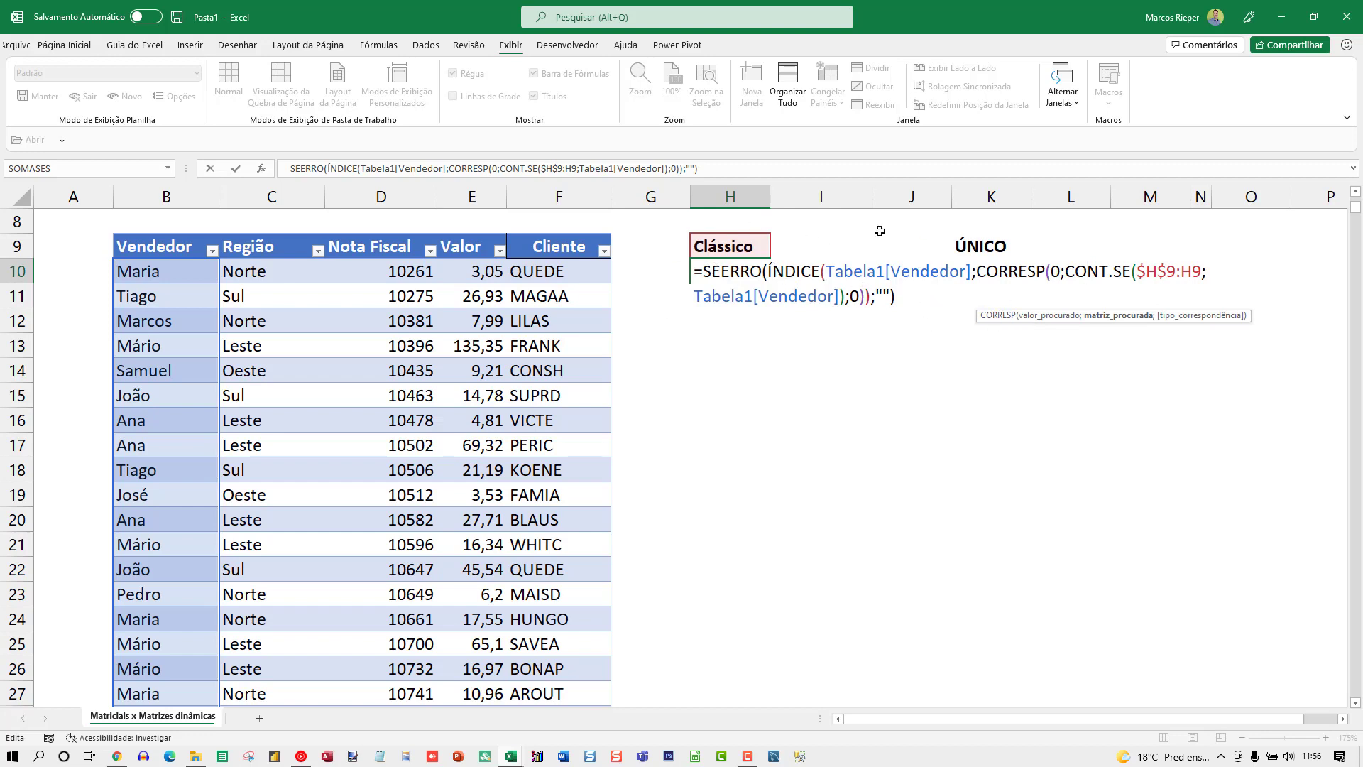
pyautogui.click(751, 277)
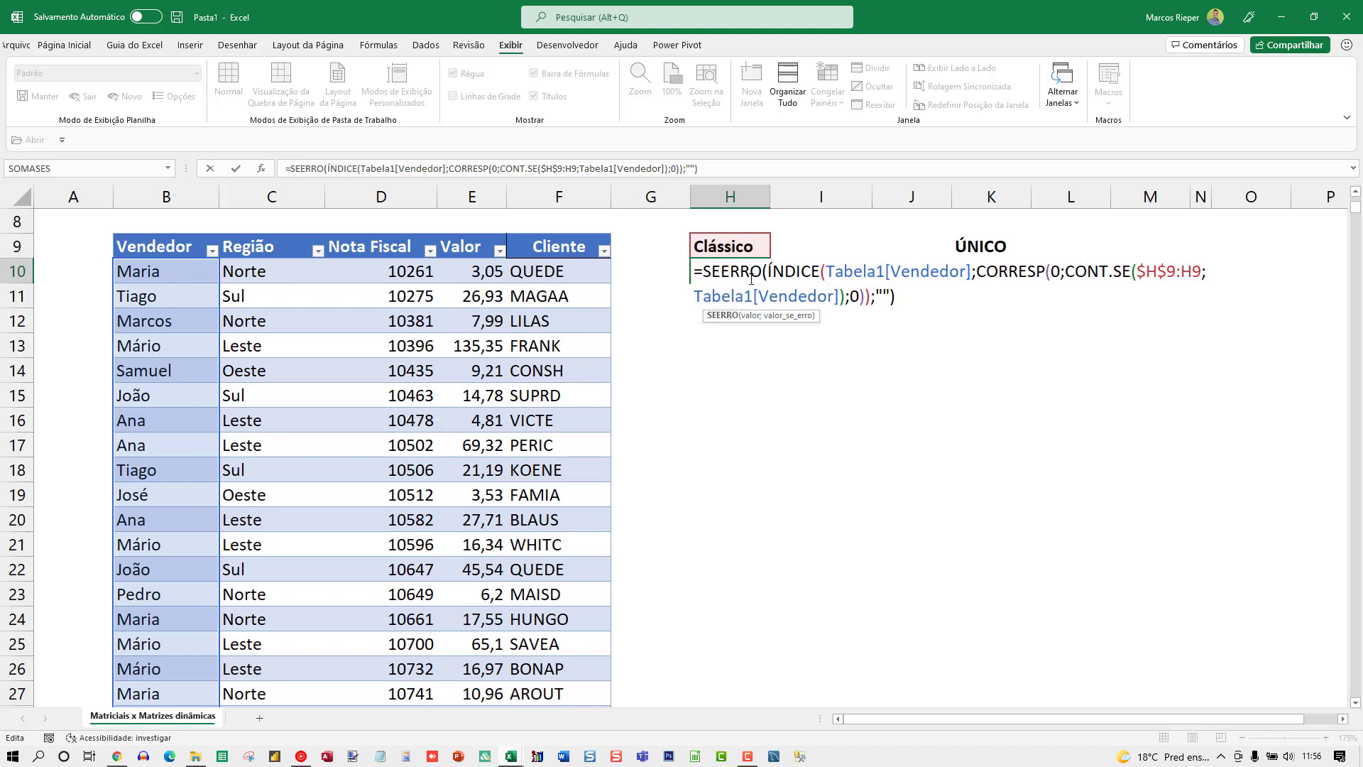
pyautogui.hotkey('ctrl', 'shift', 'Return')
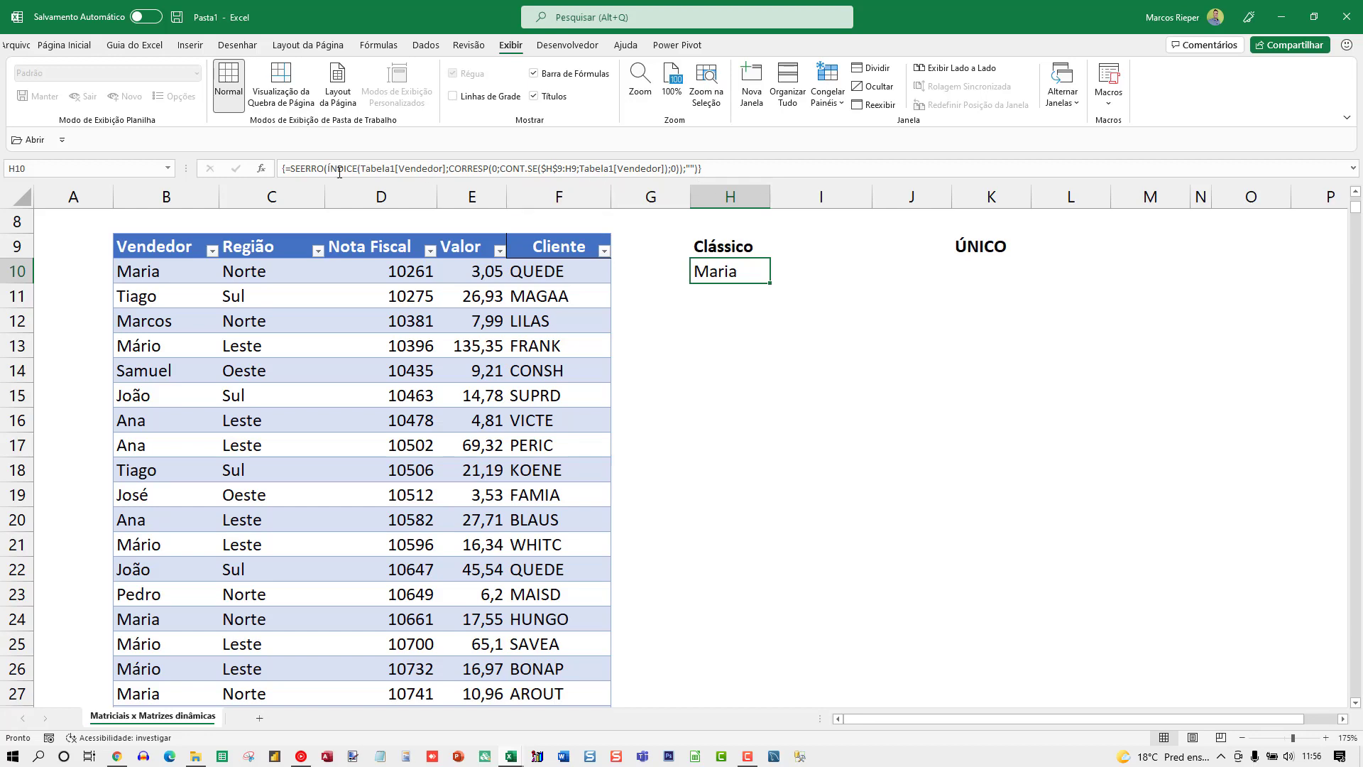
# Copy the array formula from H10 cell by cell down the Clássico column, starting at H11, until all distinct sellers are listed
pyautogui.hotkey('ctrl', 'c')
pyautogui.click(726, 290)
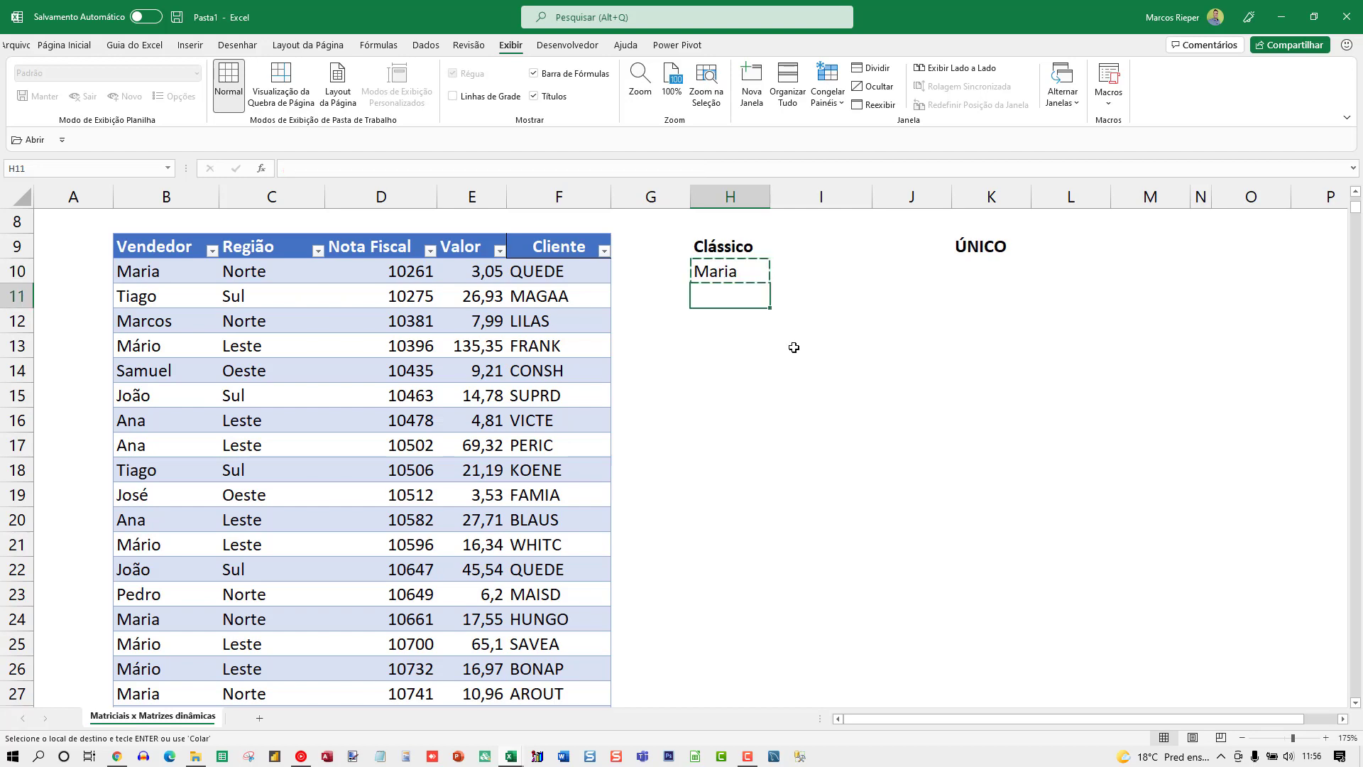
pyautogui.hotkey('ctrl', 'v')
pyautogui.press('Down')
pyautogui.hotkey('ctrl', 'v')
pyautogui.press('Down')
pyautogui.hotkey('ctrl', 'v')
pyautogui.press('Down')
pyautogui.hotkey('ctrl', 'v')
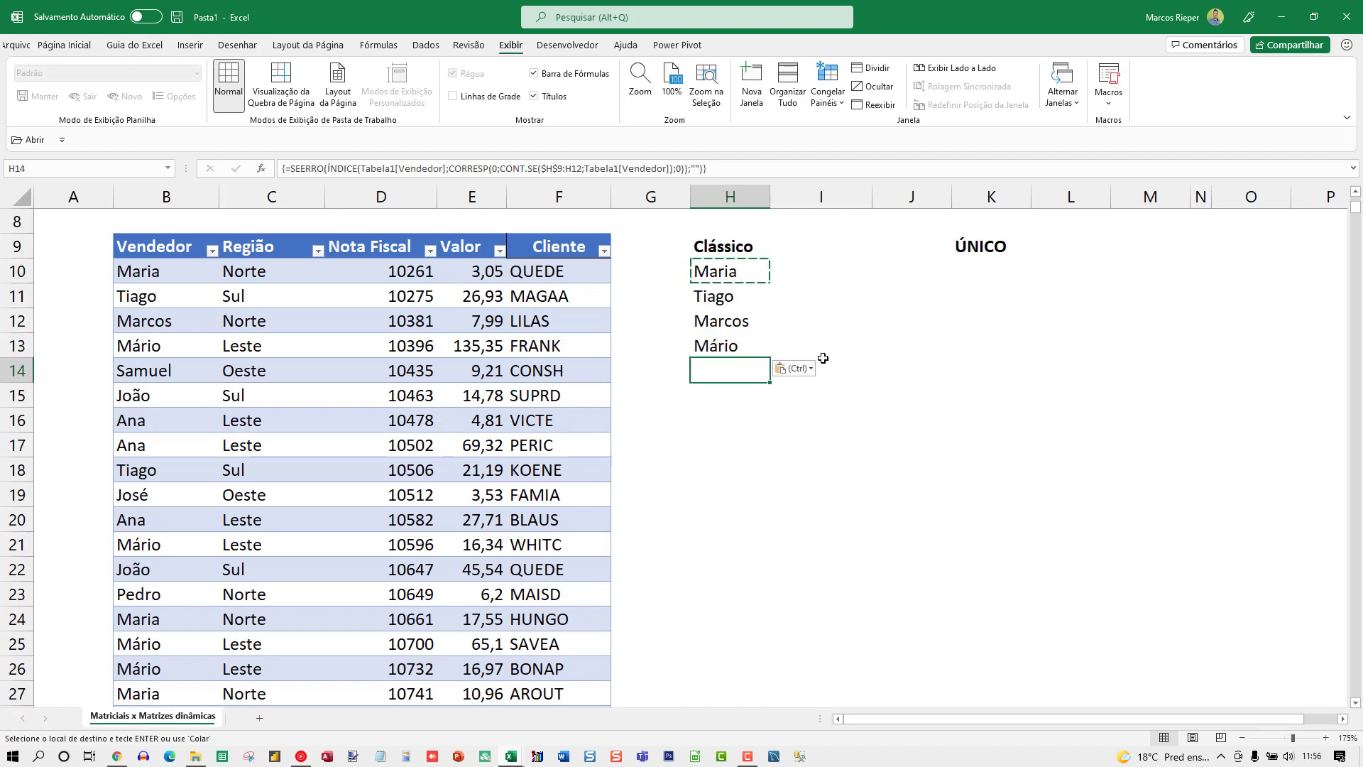
pyautogui.press('Down')
pyautogui.hotkey('ctrl', 'v')
pyautogui.press('Down')
pyautogui.hotkey('ctrl', 'v')
pyautogui.press('Down')
pyautogui.hotkey('ctrl', 'v')
pyautogui.press('Down')
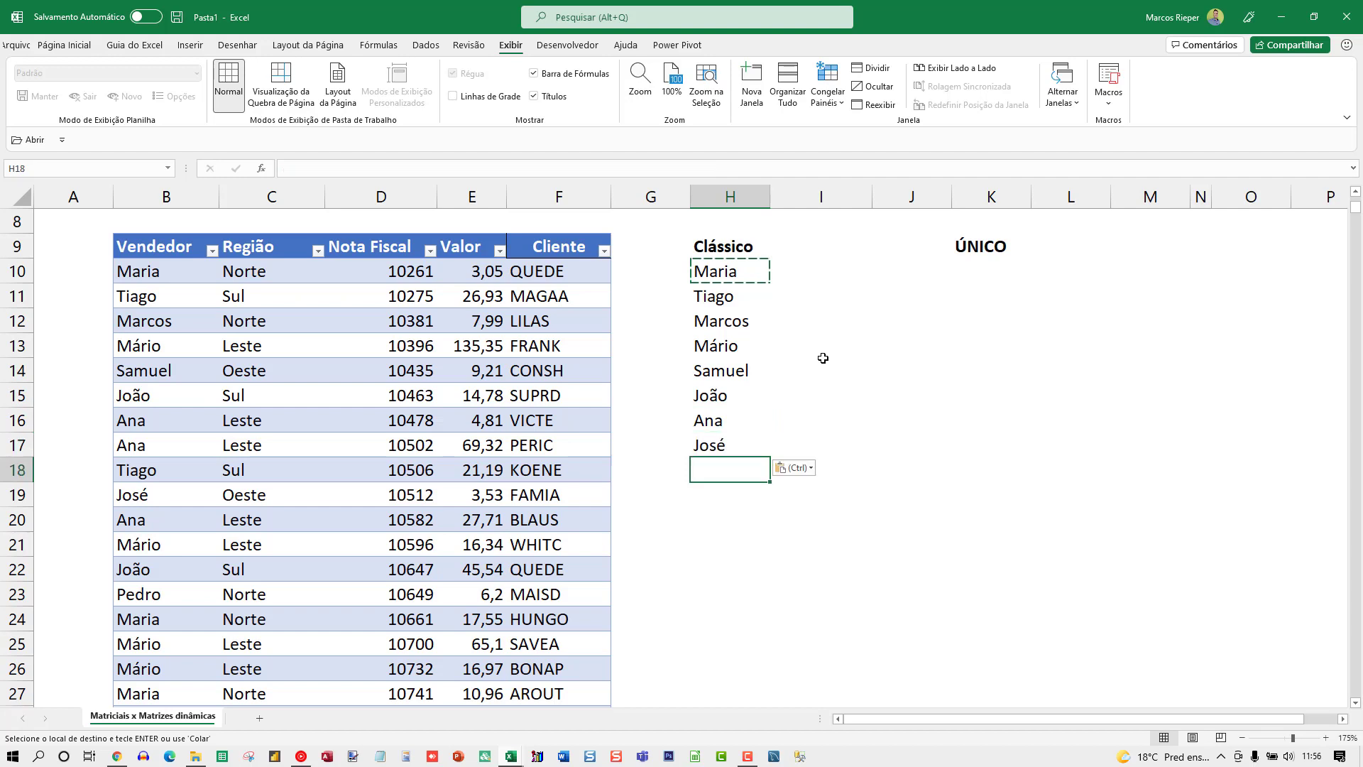
pyautogui.hotkey('ctrl', 'v')
pyautogui.press('Down')
pyautogui.hotkey('ctrl', 'v')
pyautogui.press('Down')
pyautogui.hotkey('ctrl', 'v')
pyautogui.press('Down')
pyautogui.press('ctrl')
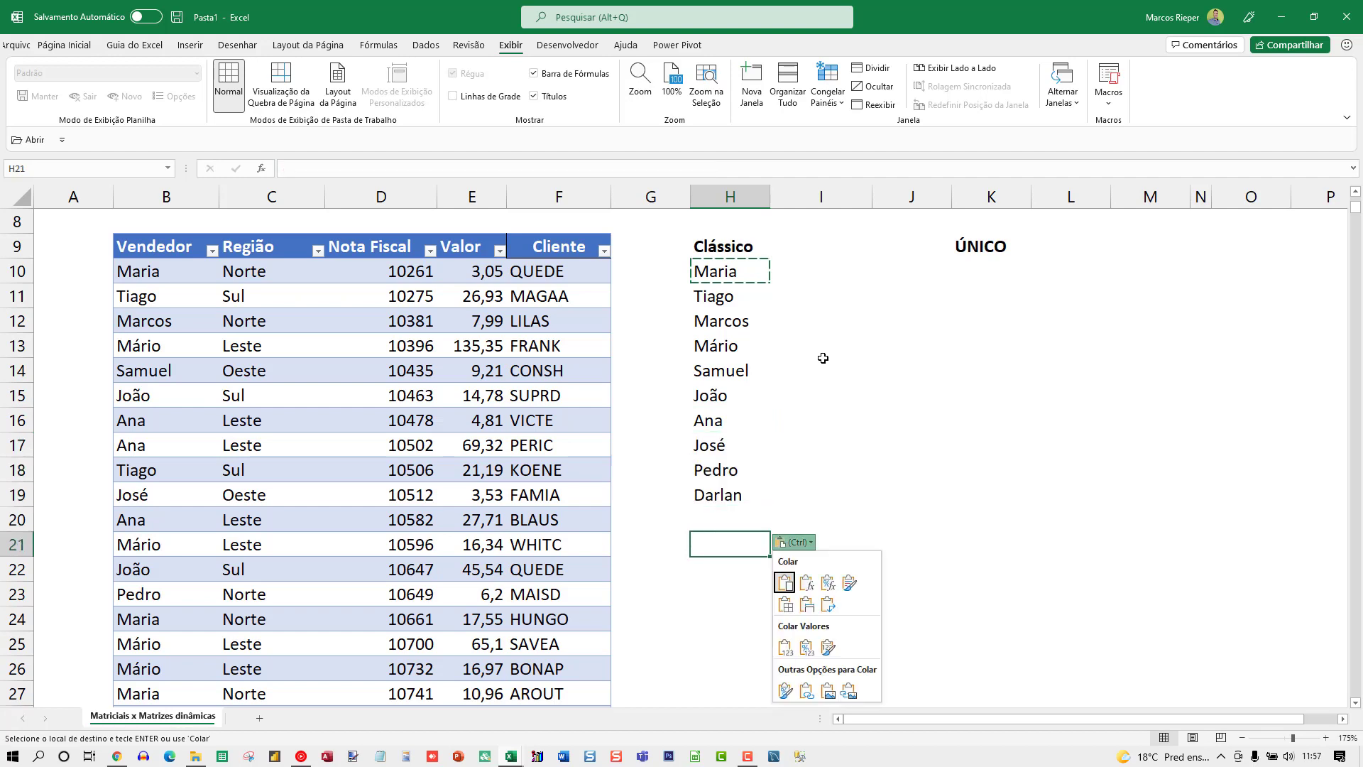
pyautogui.press('Escape')
pyautogui.press('Escape')
pyautogui.press('Up')
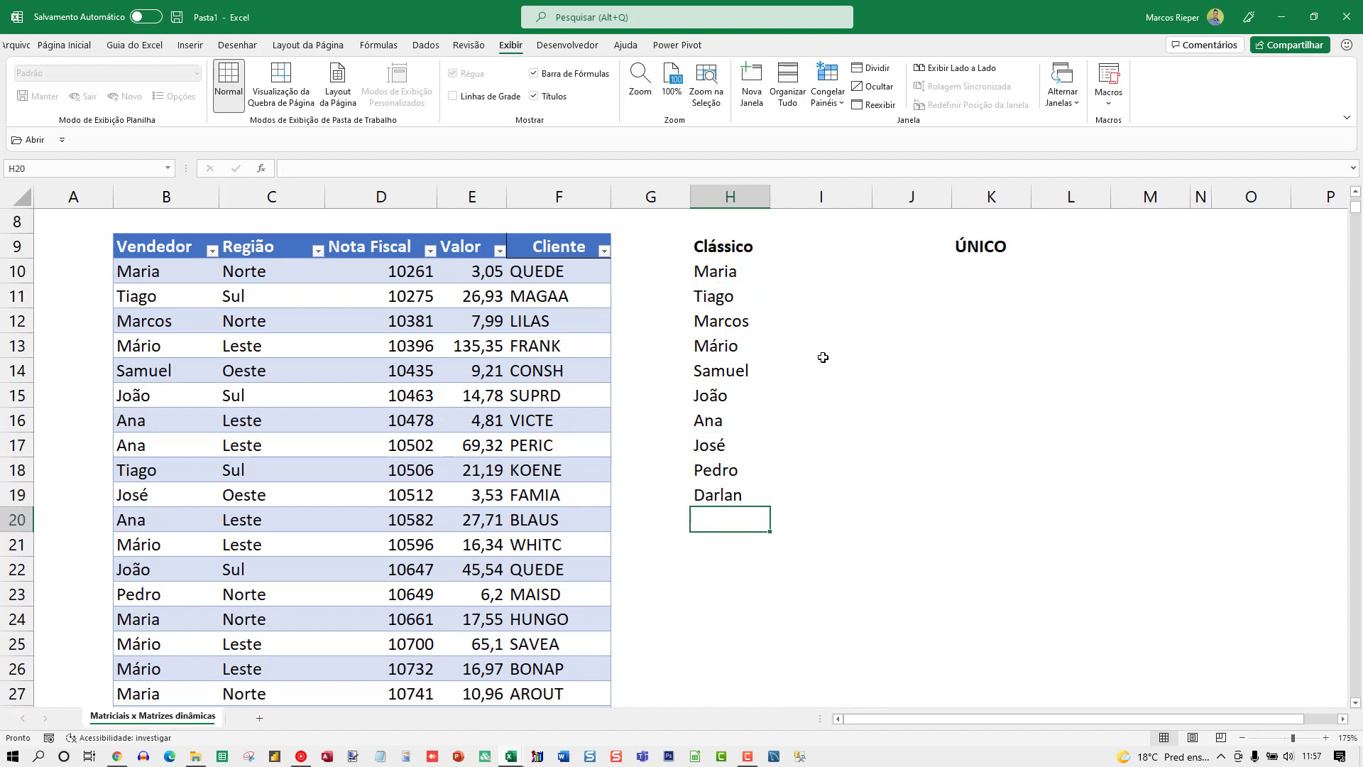
# Select H10:H19 to review the list of distinct sellers in the Clássico column
pyautogui.moveTo(731, 270); pyautogui.dragTo(712, 517)
pyautogui.click(726, 519)
pyautogui.moveTo(714, 272); pyautogui.dragTo(724, 484)
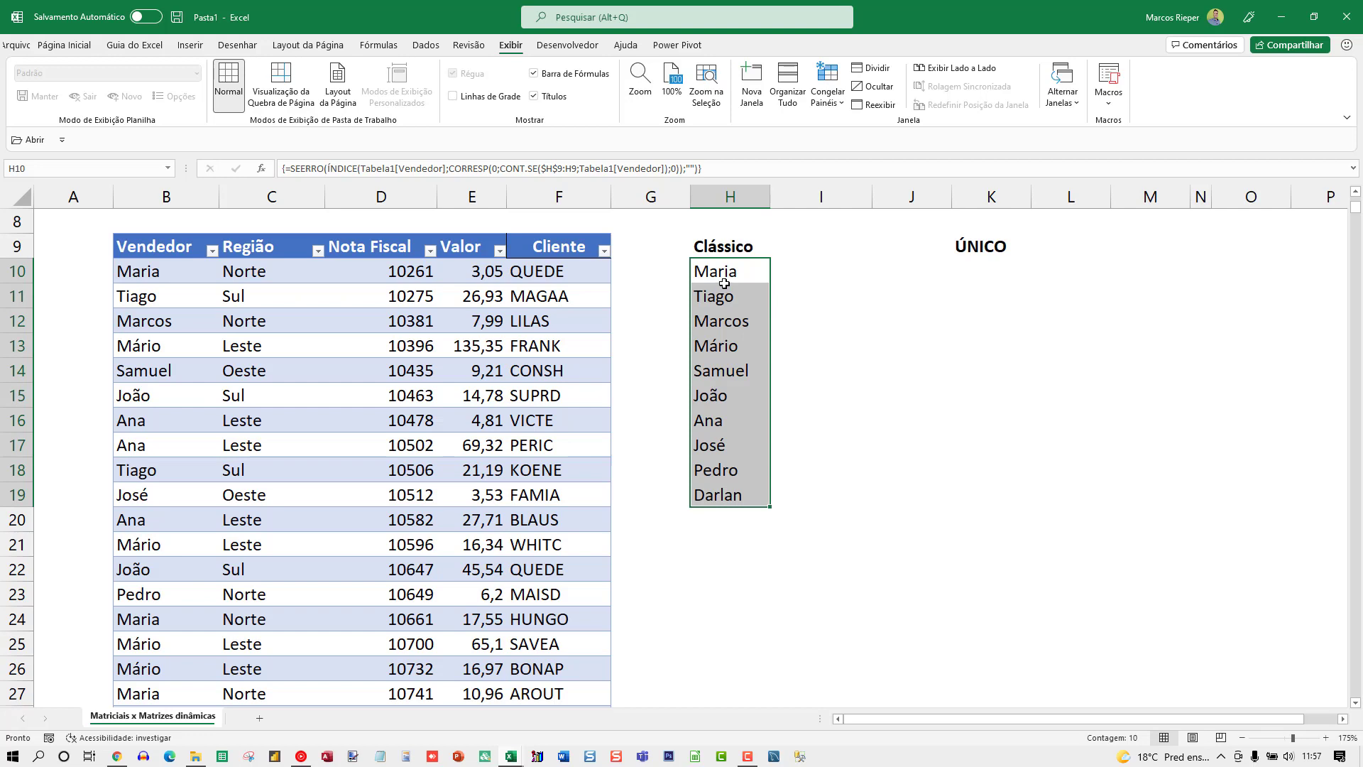
# Enter =ÚNICO(Tabela1[Vendedor]) in K10 to spill the distinct sellers under the ÚNICO heading
pyautogui.click(964, 264)
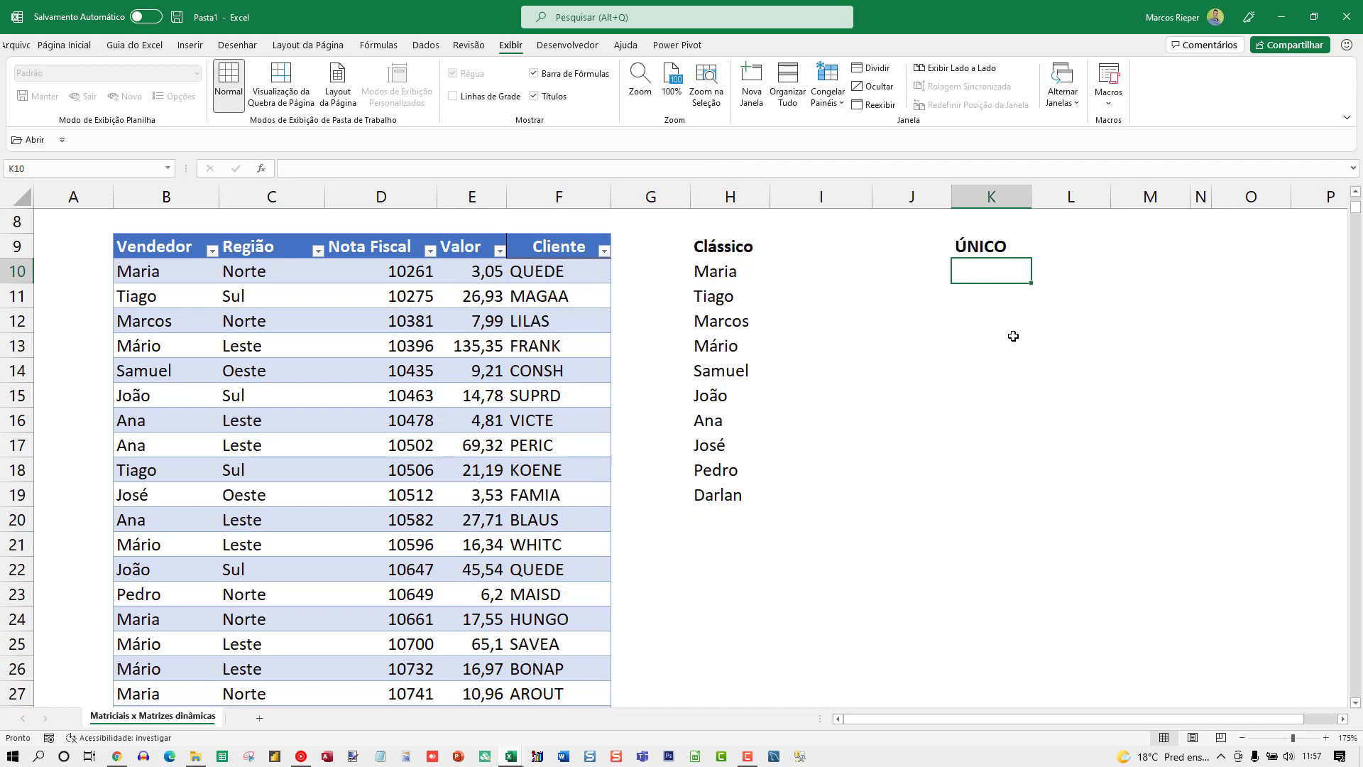
pyautogui.write('=')
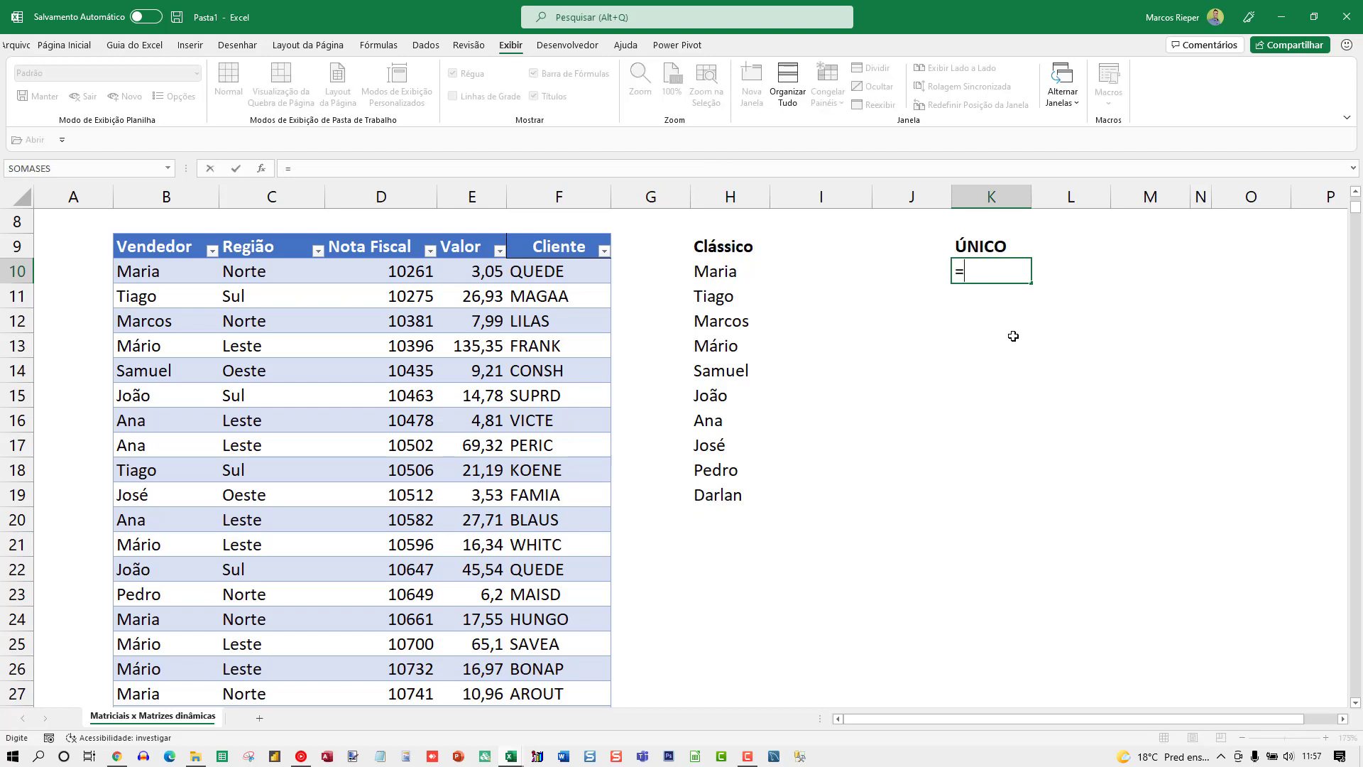
pyautogui.write('único(')
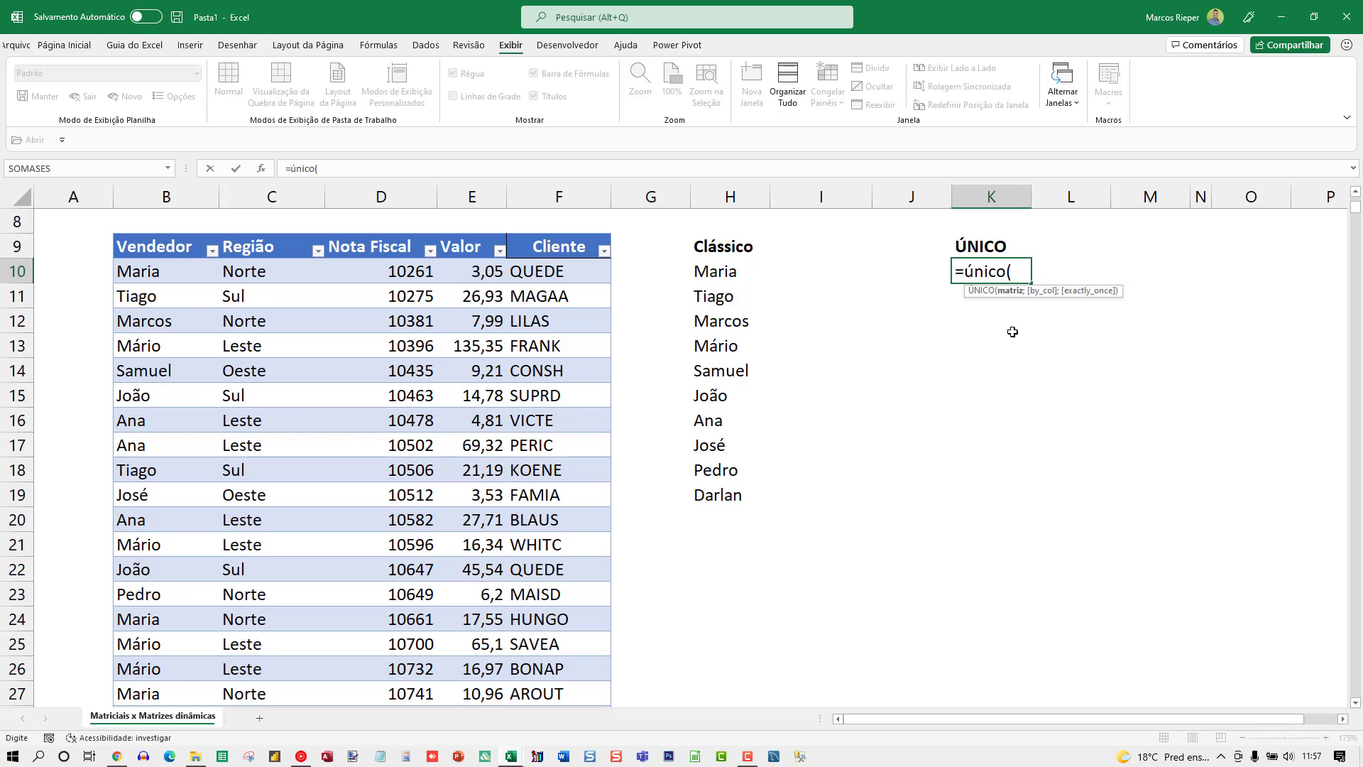
pyautogui.click(159, 273)
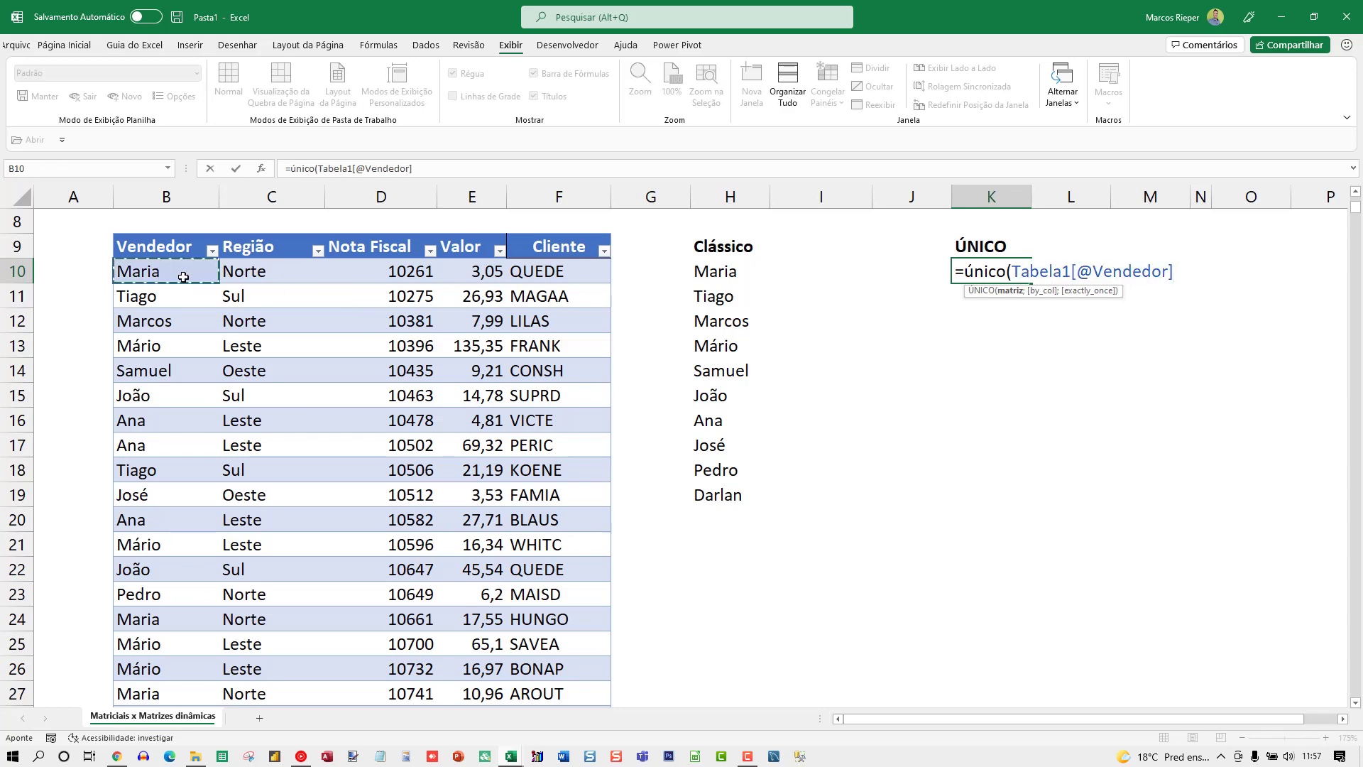
pyautogui.hotkey('ctrl', 'shift', 'Down')
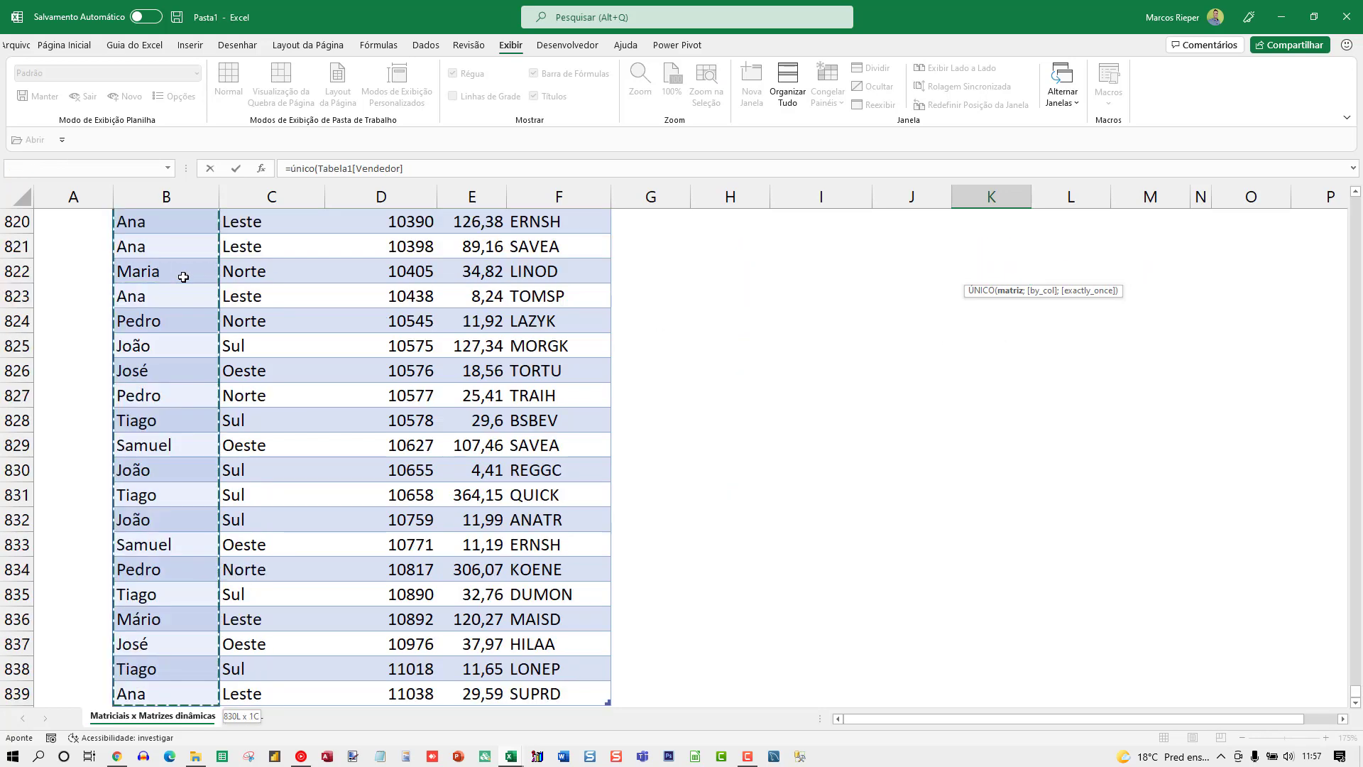
pyautogui.write(')')
pyautogui.press('Return')
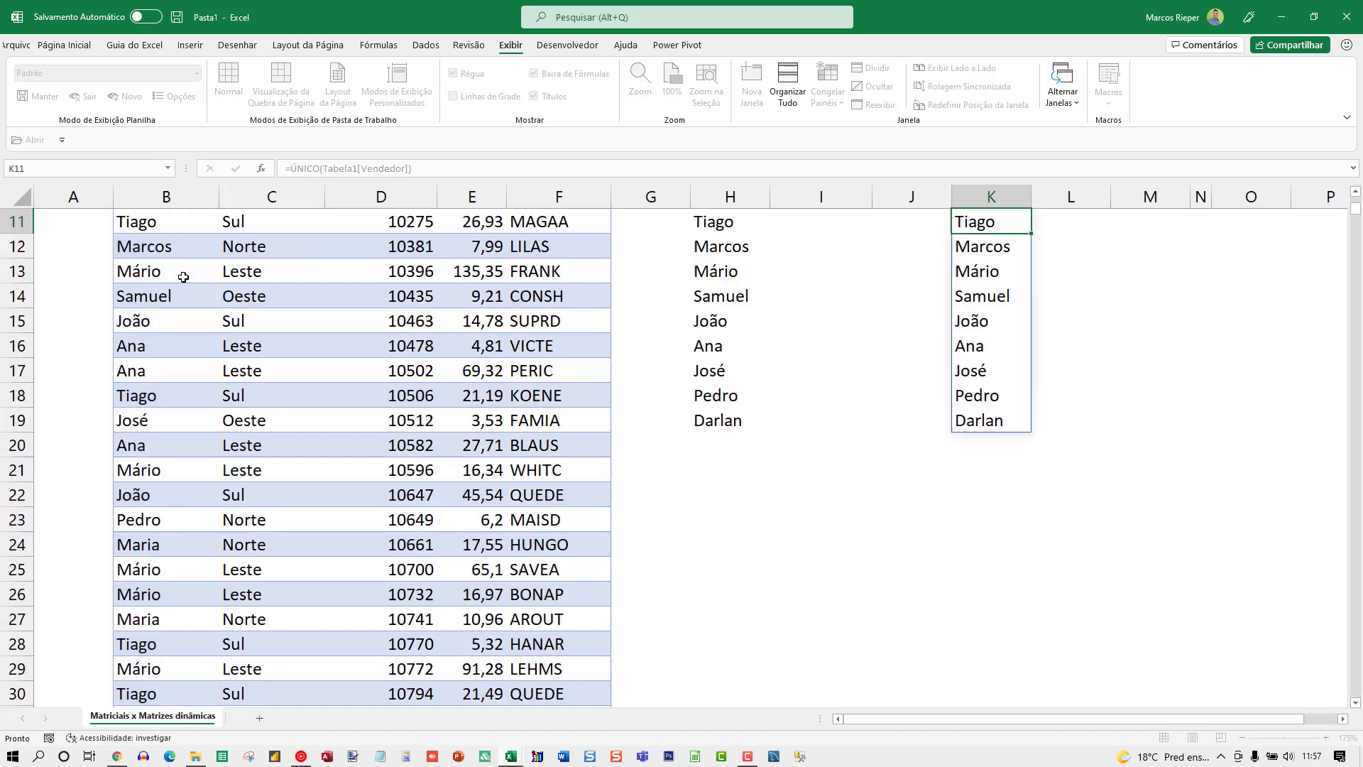
pyautogui.press('Up')
pyautogui.scroll(3, 182, 275)
pyautogui.scroll(-2, 923, 440)
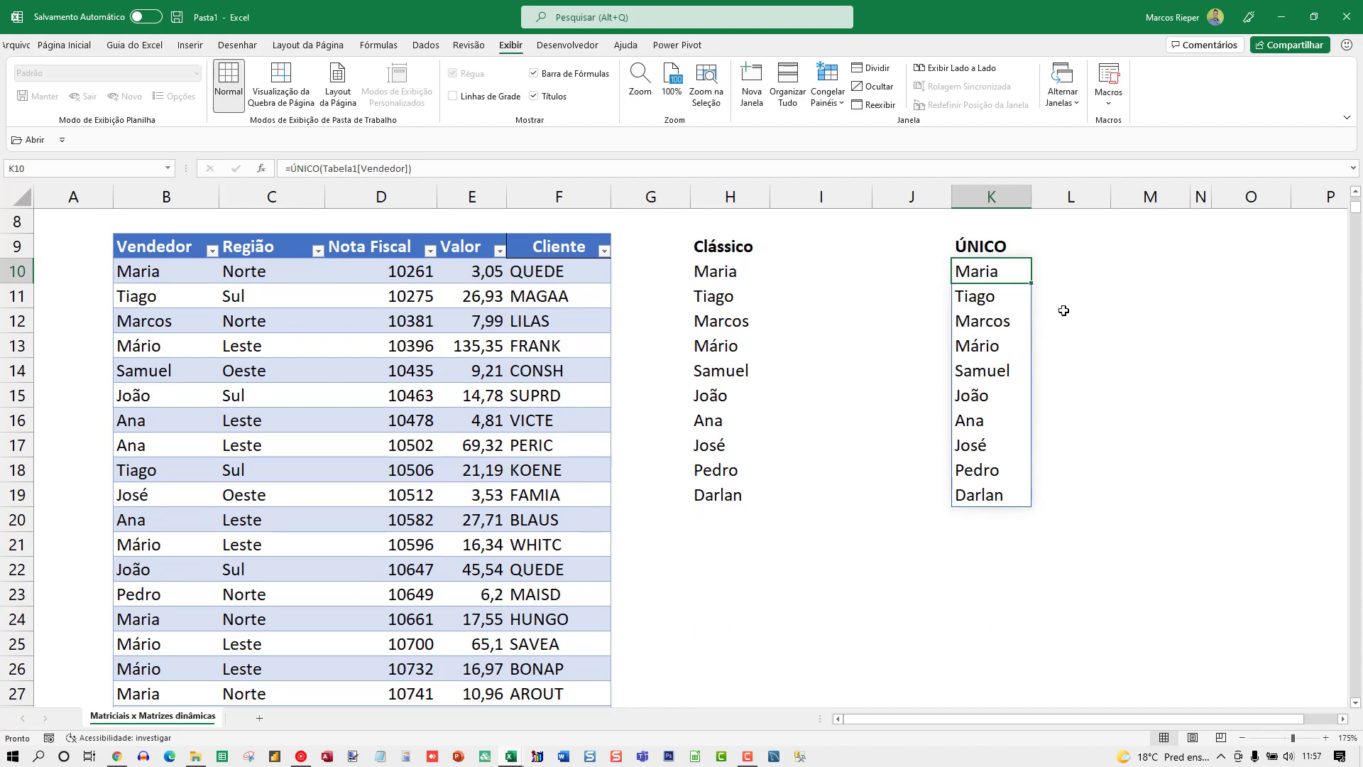
# Examine the ÚNICO formula in K10 and check what the spilled cells K11 and K16 contain in edit mode
pyautogui.press('F2')
pyautogui.moveTo(965, 272); pyautogui.dragTo(1177, 284)
pyautogui.press('Escape')
pyautogui.click(981, 300)
pyautogui.press('F2')
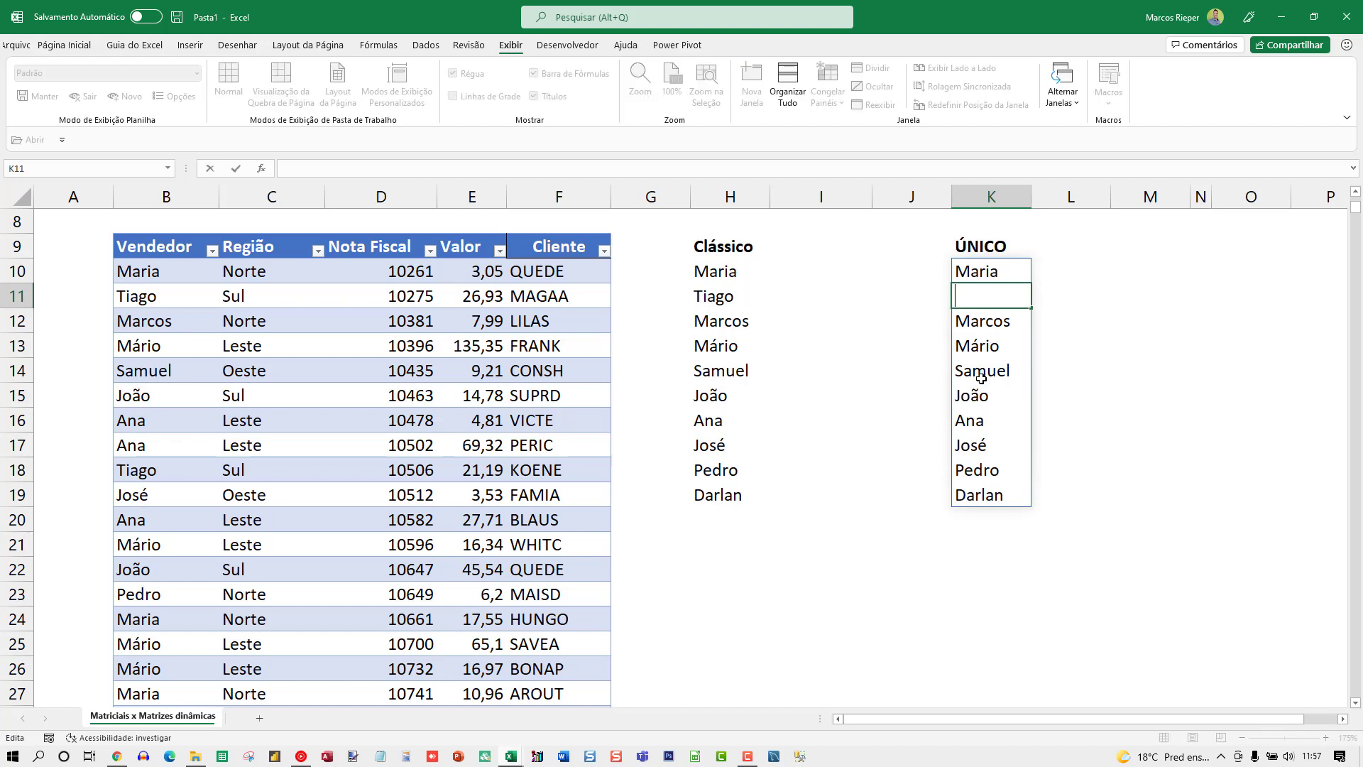
pyautogui.press('Escape')
pyautogui.click(987, 421)
pyautogui.press('F2')
pyautogui.press('Escape')
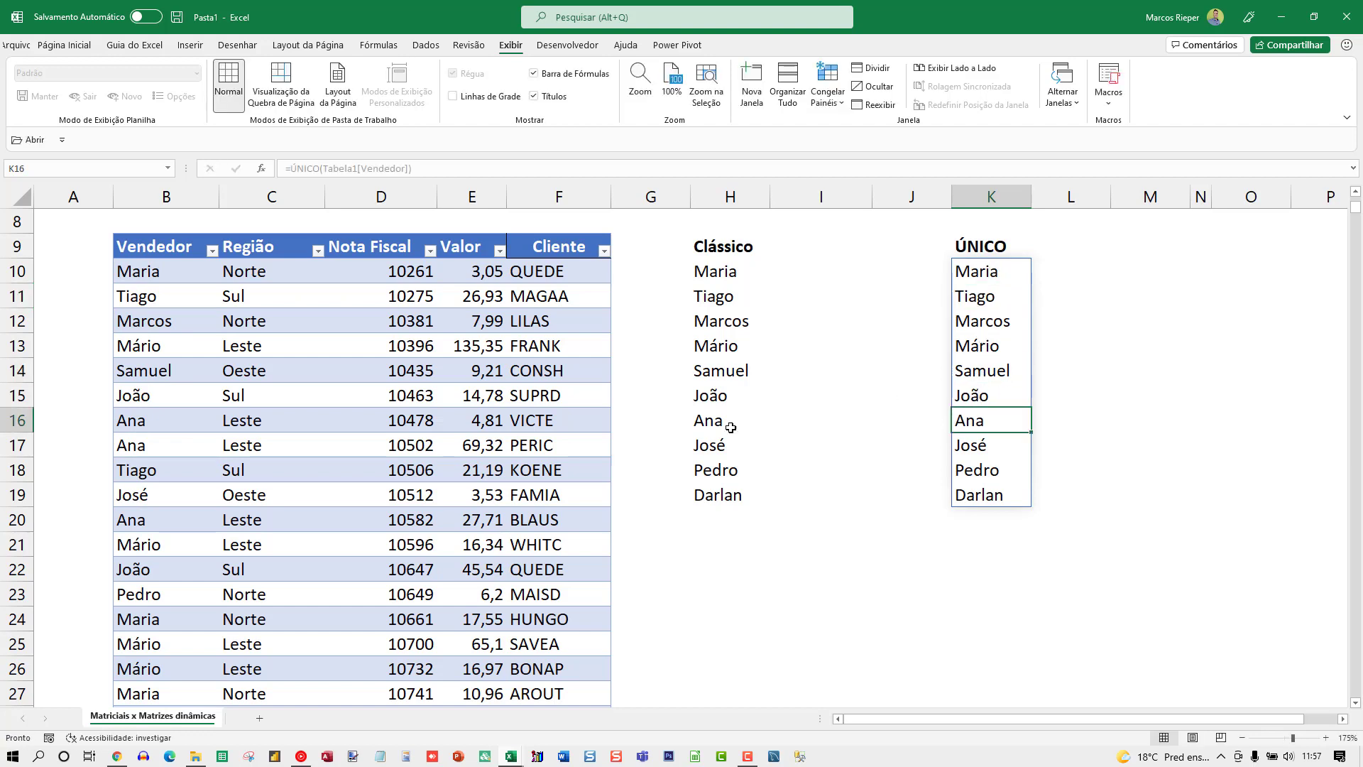
# Replace the Vendedor value in B14 with teste and compare the Clássico and ÚNICO lists in row 20 and their formulas
pyautogui.click(167, 364)
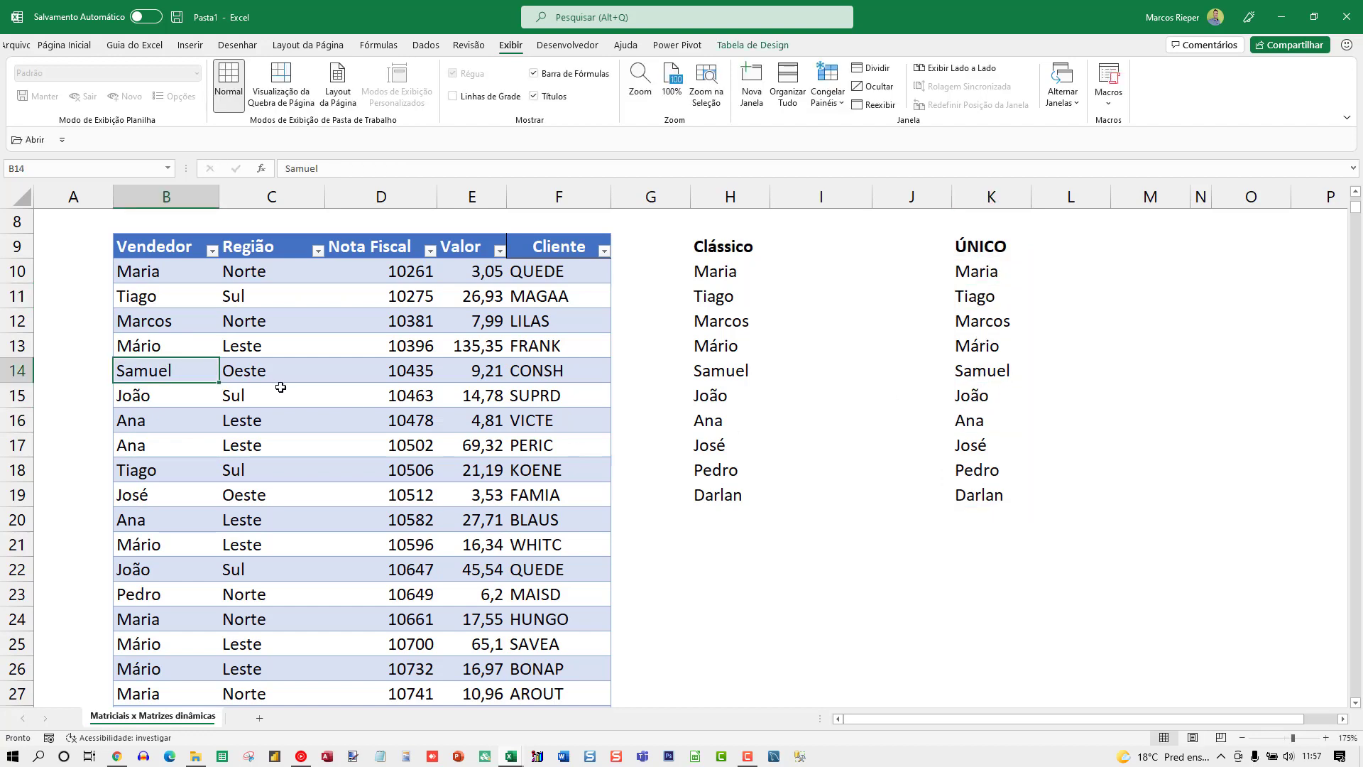
pyautogui.write('teste')
pyautogui.press('Return')
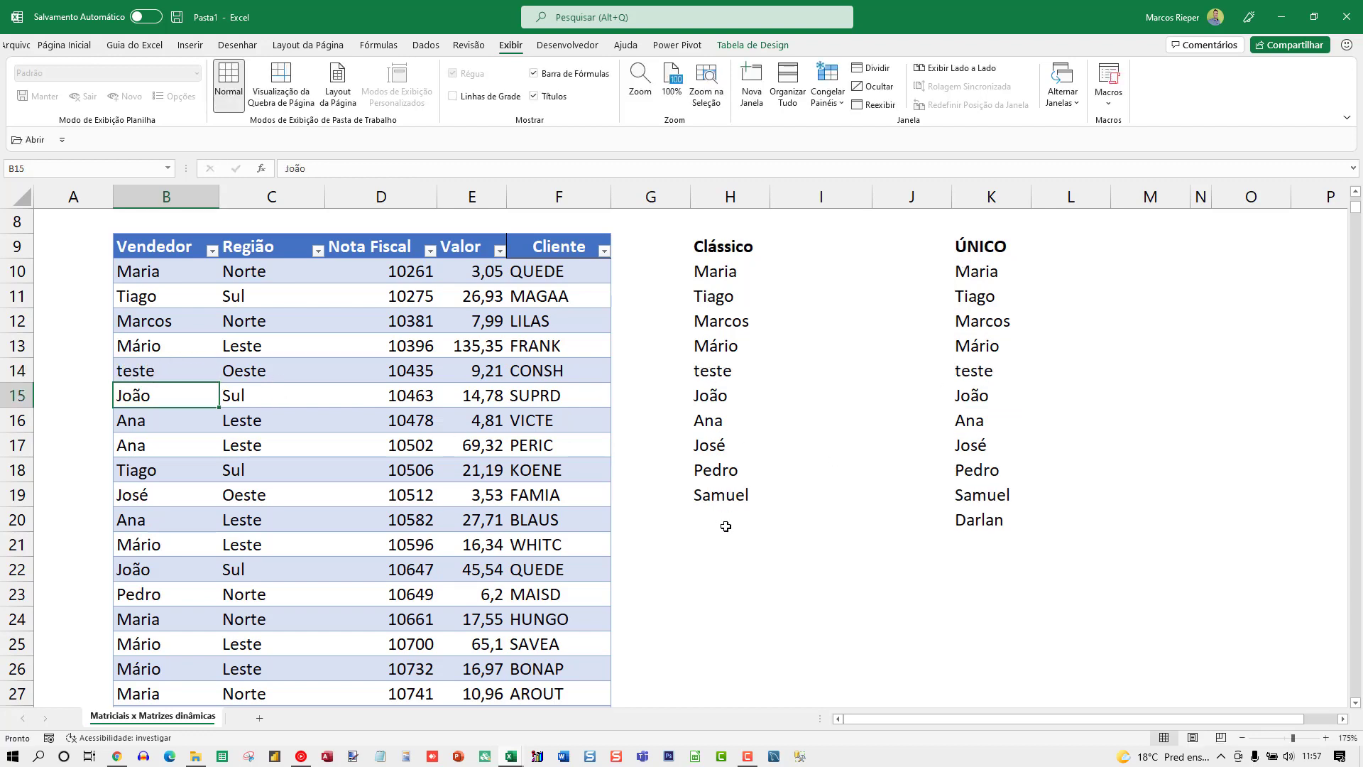
pyautogui.moveTo(724, 525); pyautogui.dragTo(971, 510)
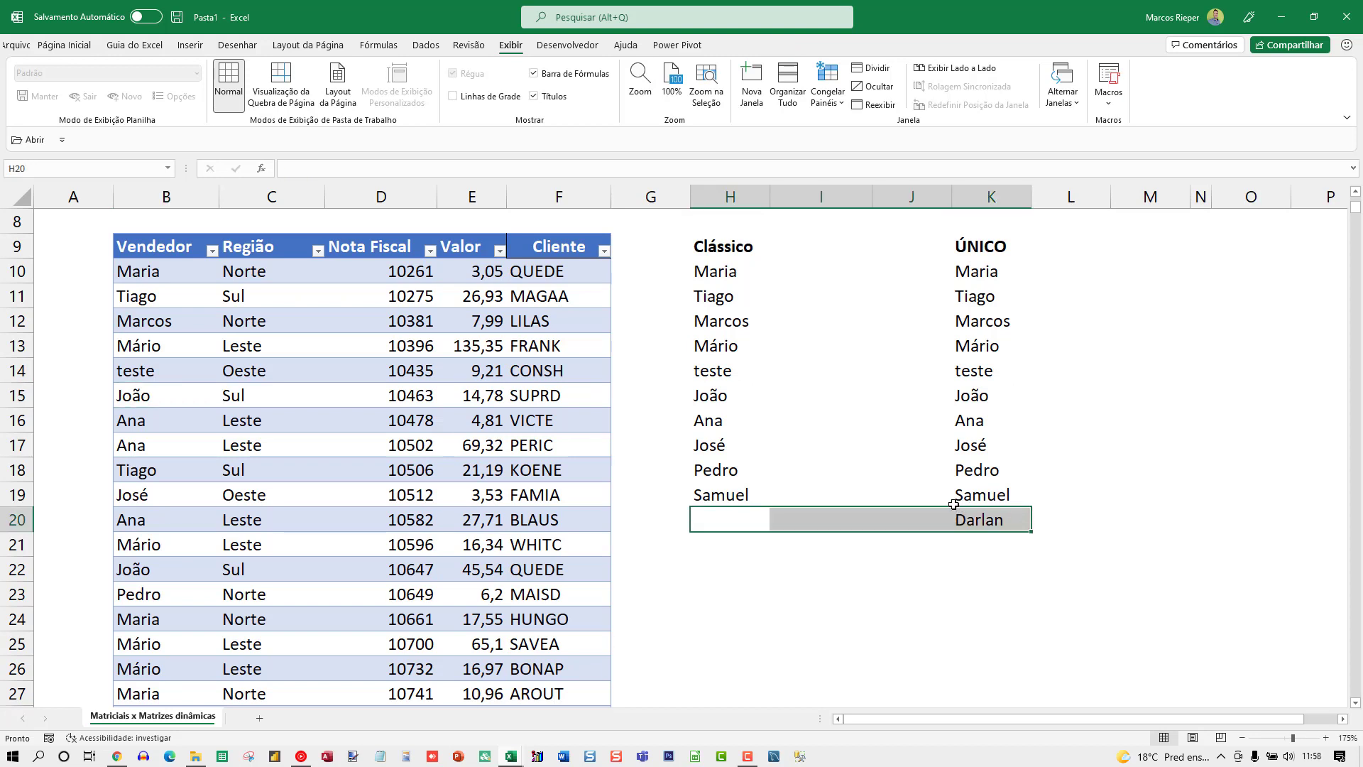
pyautogui.click(970, 269)
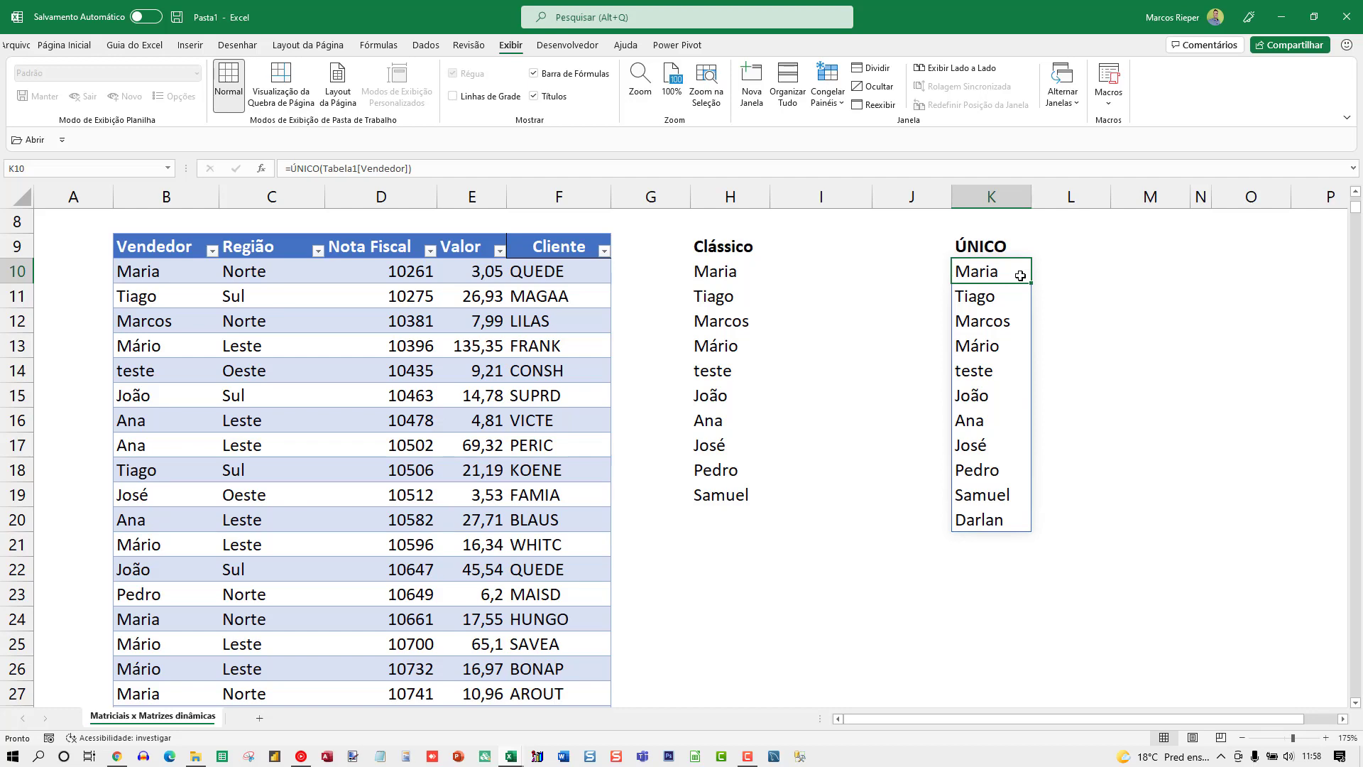
pyautogui.click(734, 276)
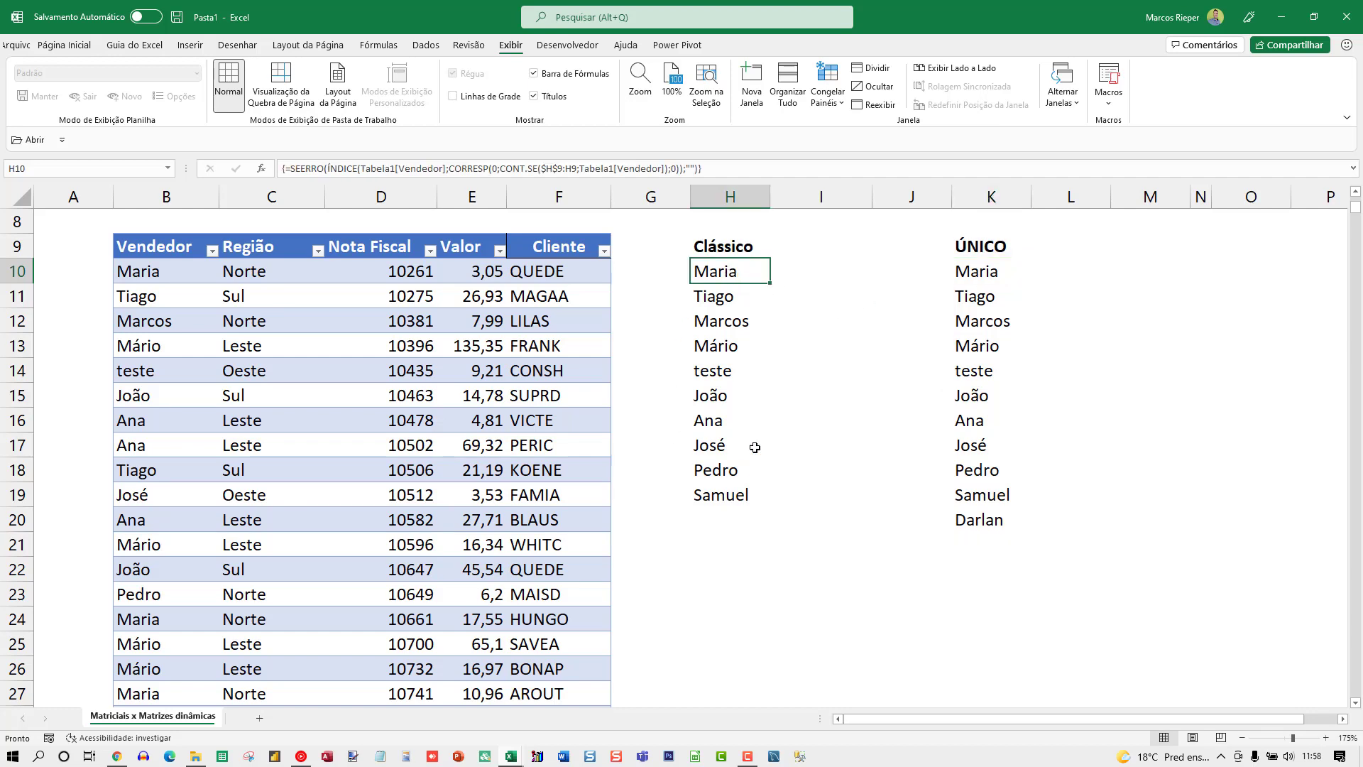
# Sort the spilled seller list by wrapping the K10 formula as =CLASSIFICAR(ÚNICO(Tabela1[Vendedor]))
pyautogui.click(999, 272)
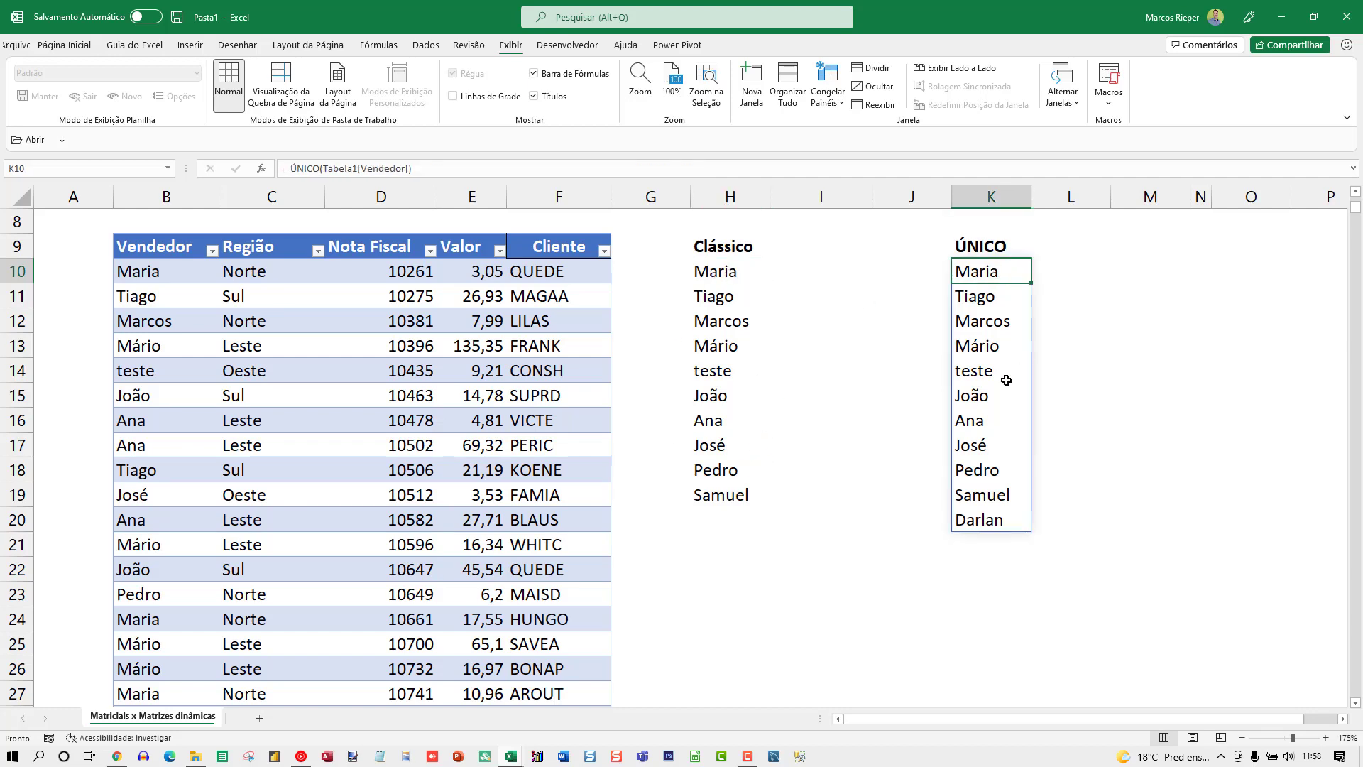
pyautogui.press('F2')
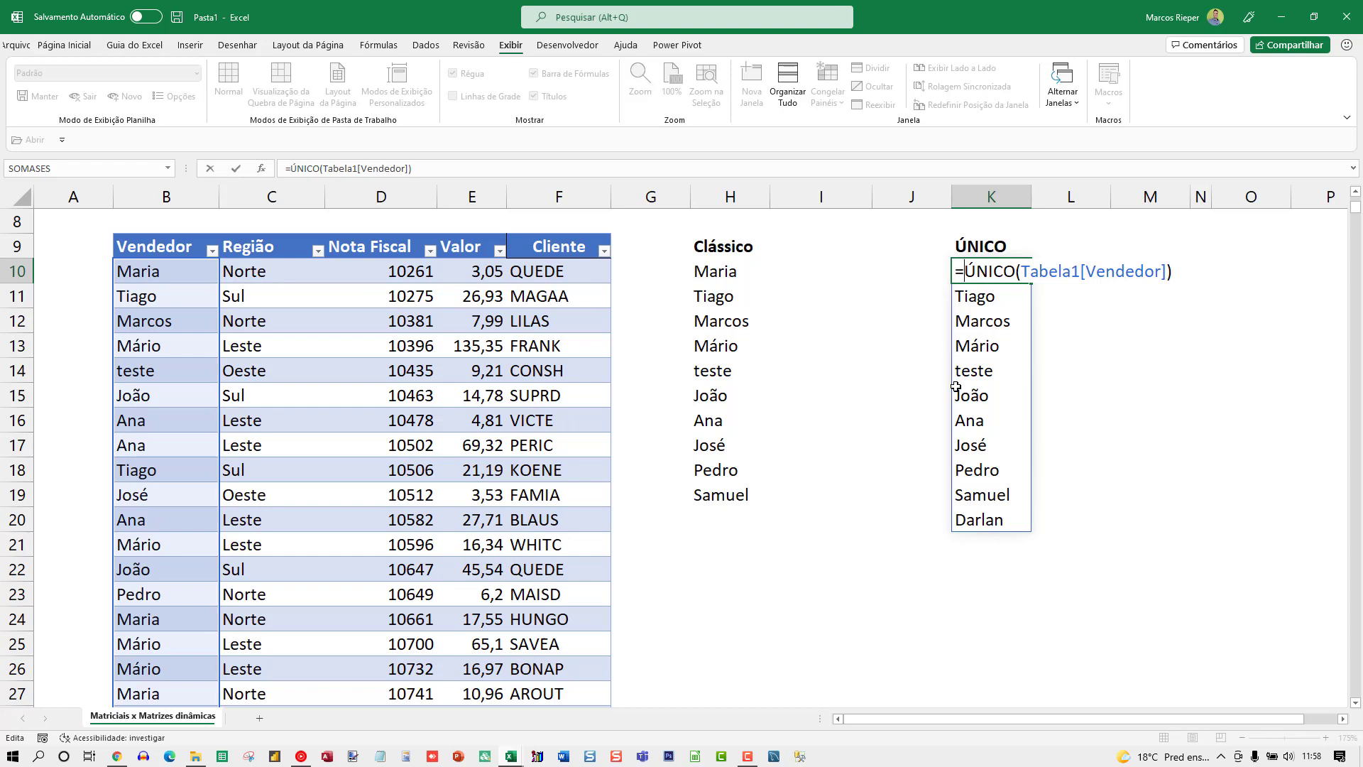
pyautogui.write('CLASSIFICAR')
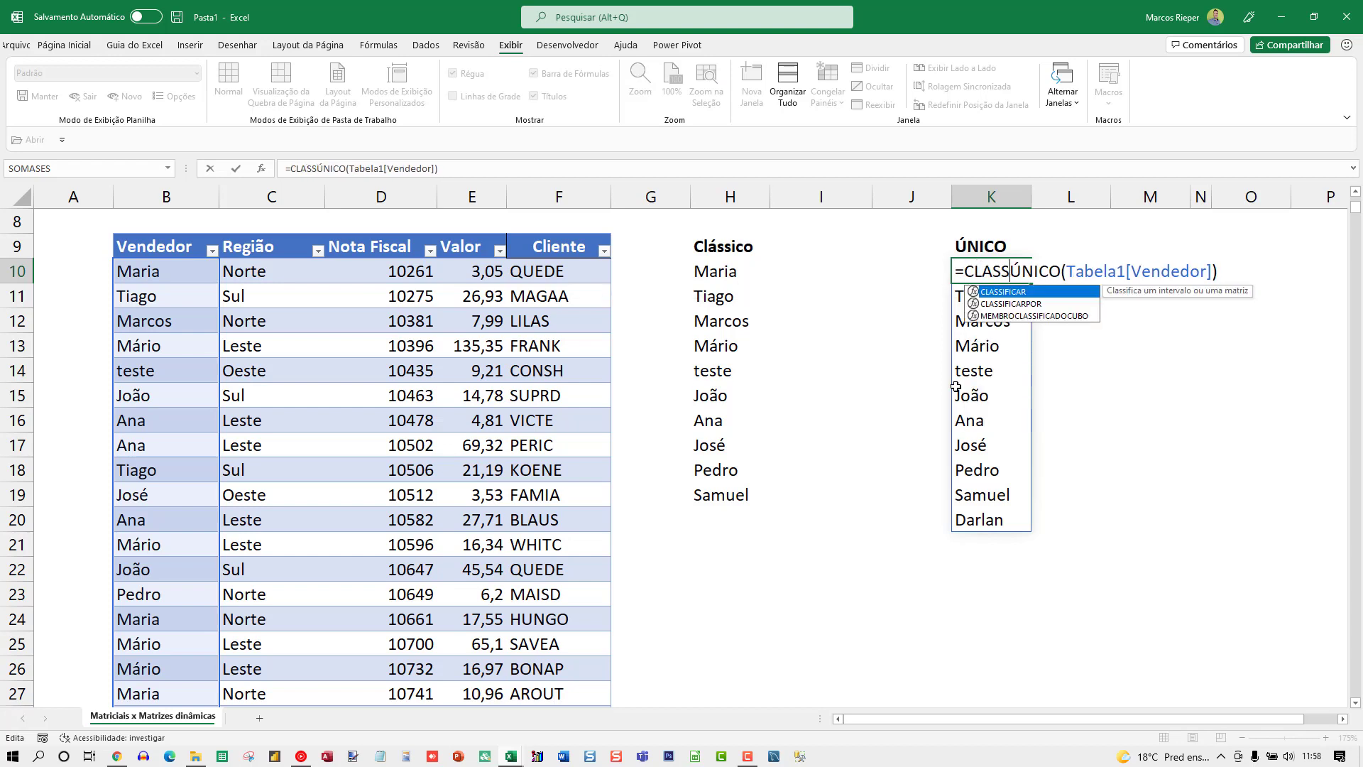
pyautogui.write('(')
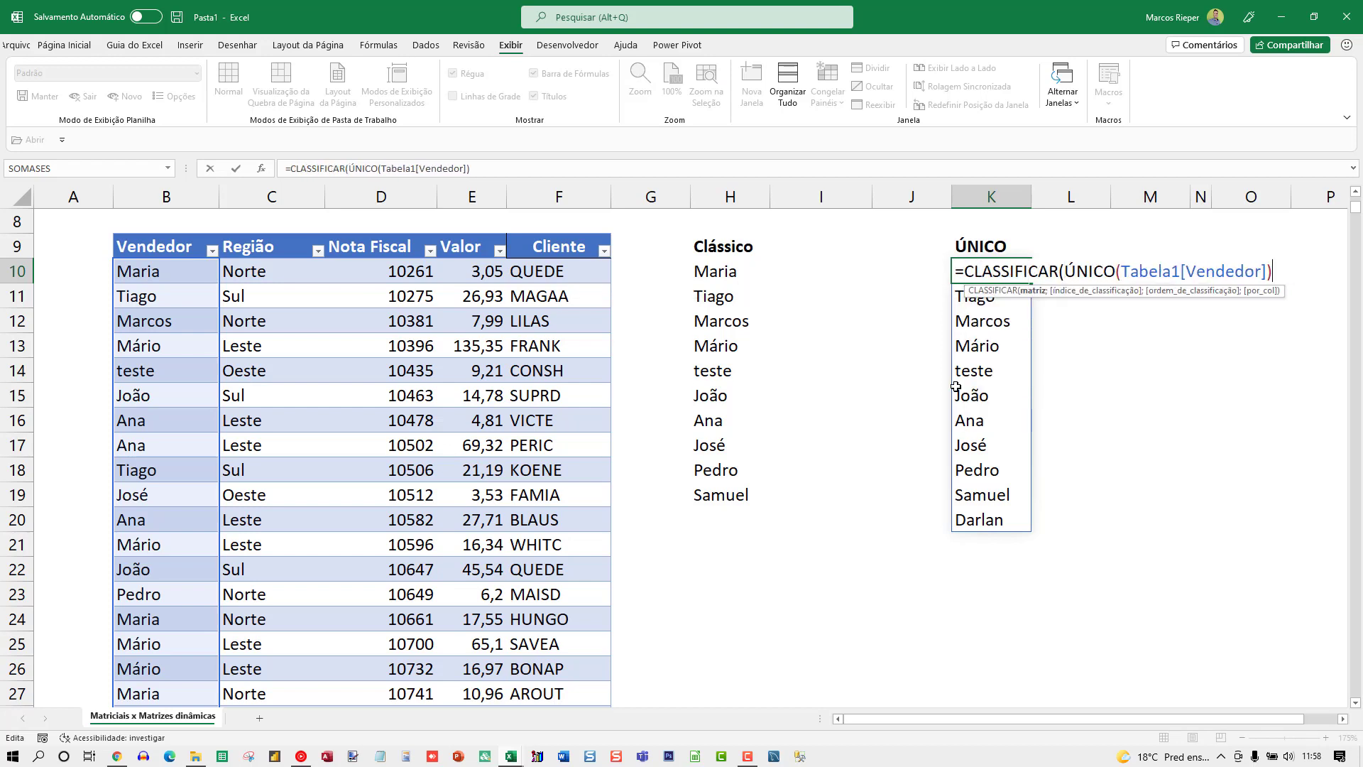
pyautogui.hotkey('ctrl', 'Return')
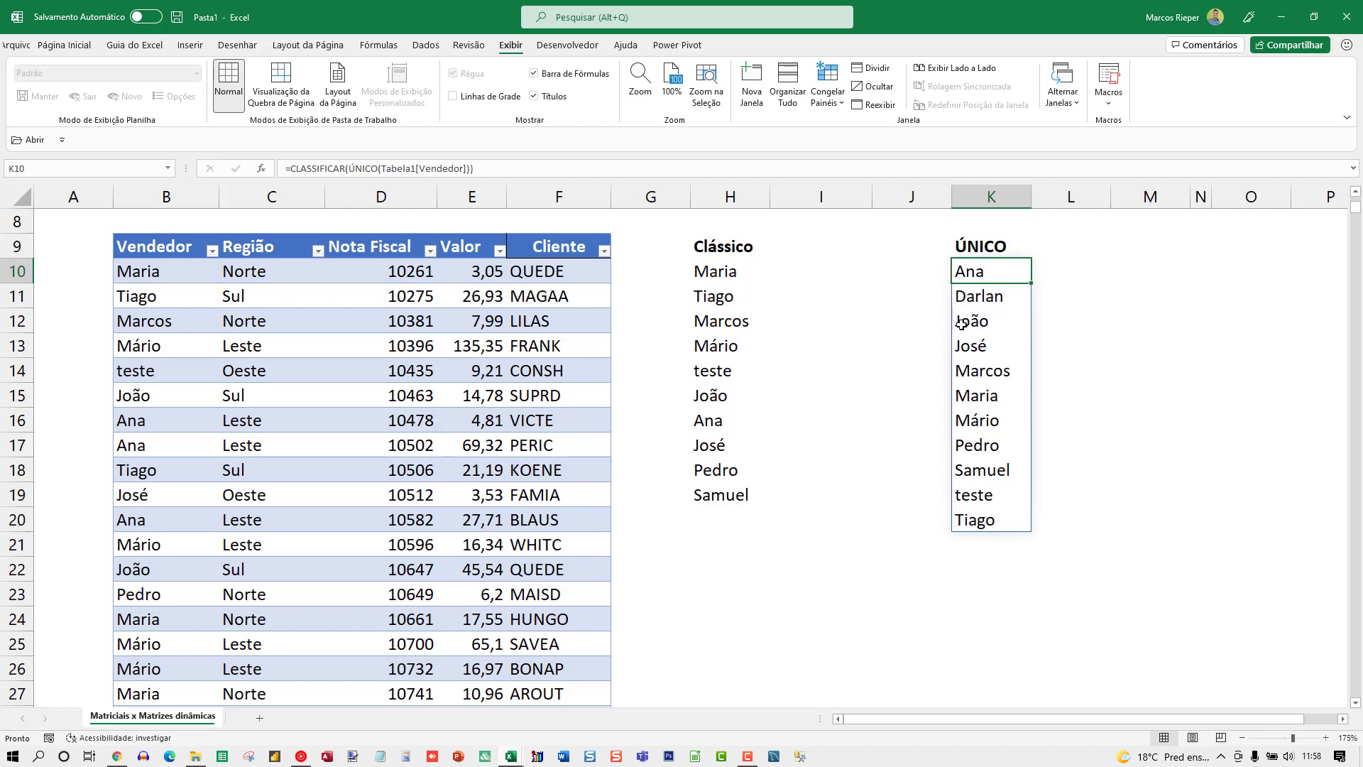
# Replace the K10 formula with =ÚNICO(Tabela1[[Vendedor]:[Região]]) and review the spilled Vendedor and Região columns
pyautogui.write('=')
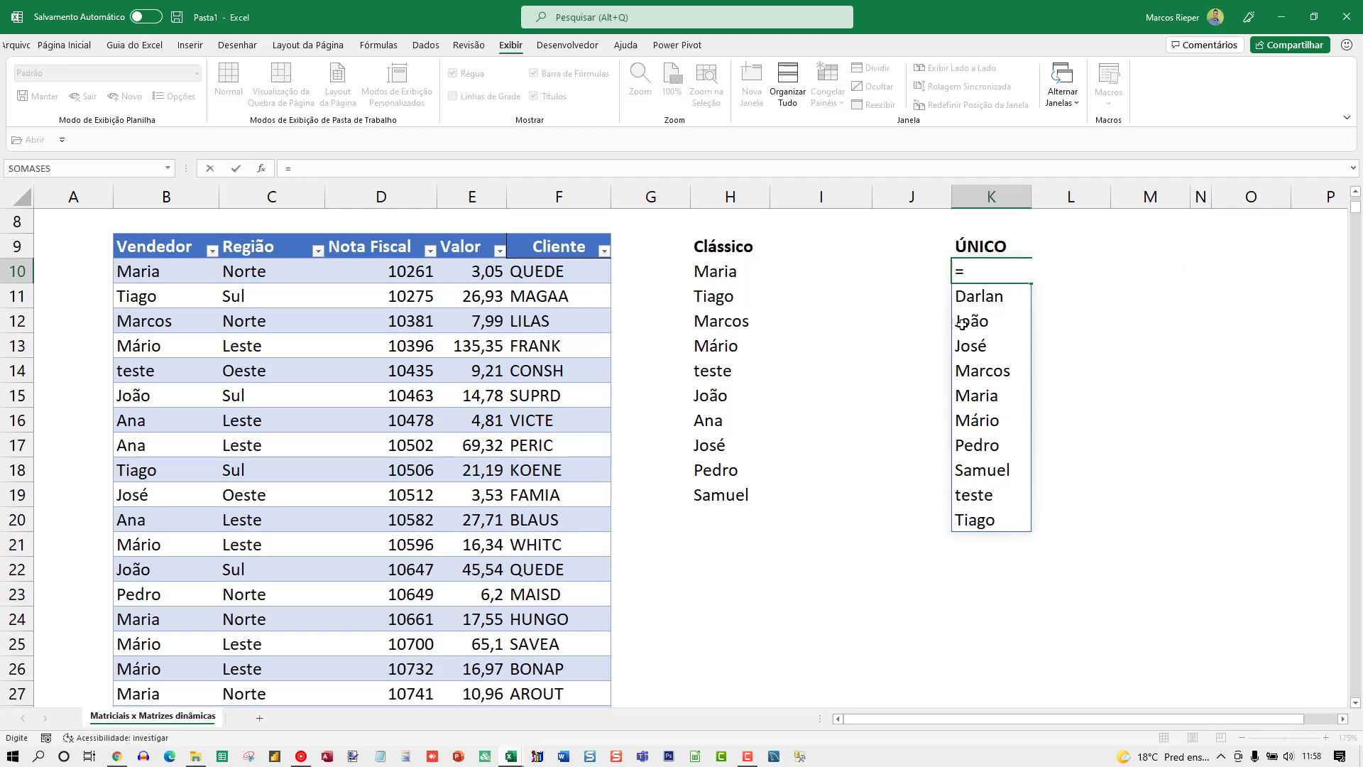
pyautogui.write('ÚNICO(')
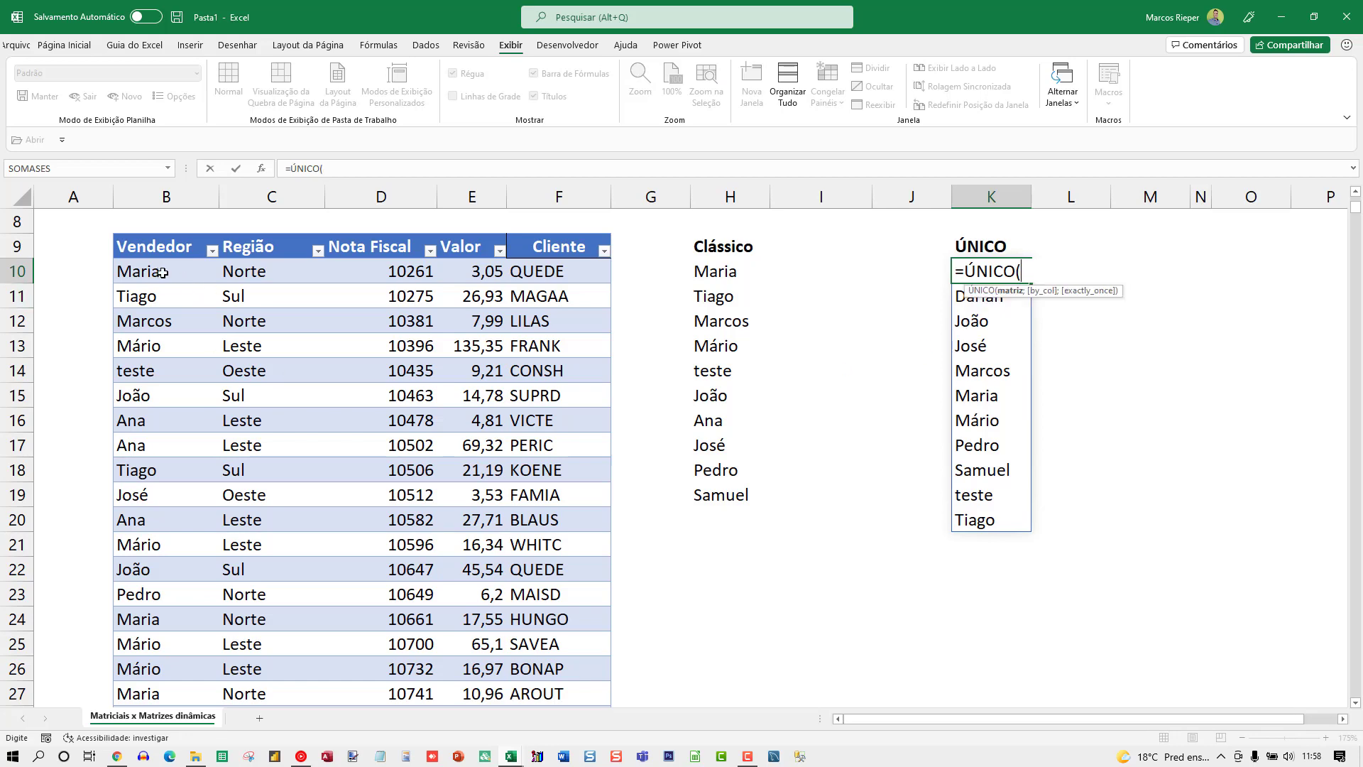
pyautogui.moveTo(179, 271); pyautogui.dragTo(258, 269)
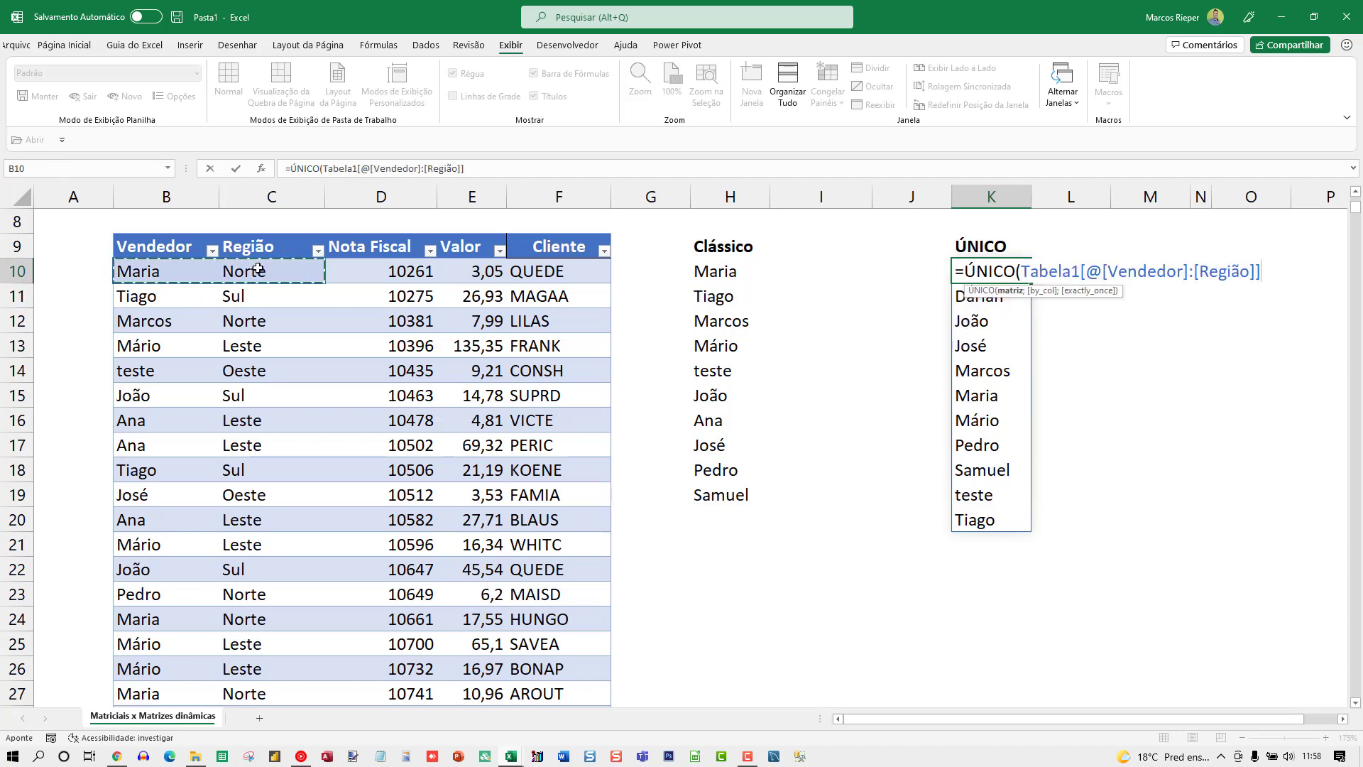
pyautogui.hotkey('ctrl', 'shift', 'Down')
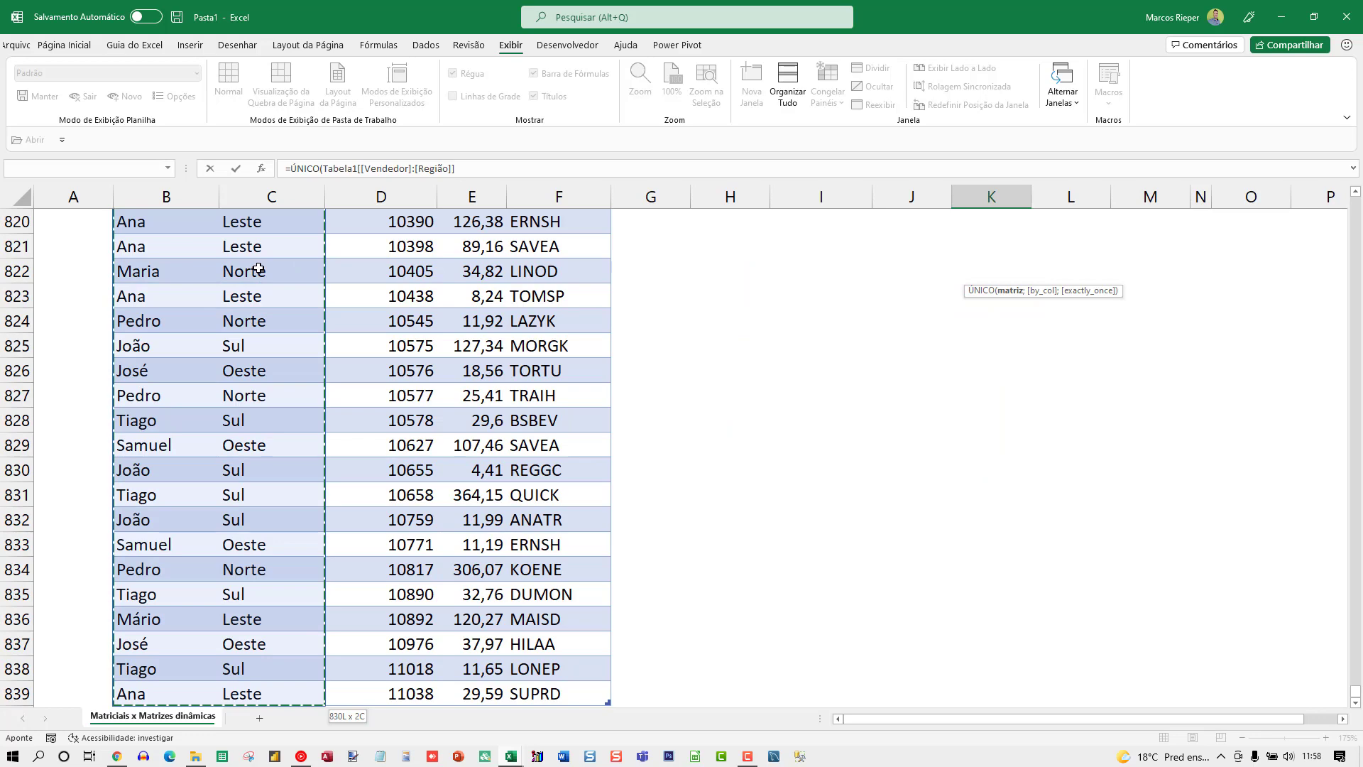
pyautogui.hotkey('ctrl', 'Return')
pyautogui.scroll(3, 263, 277)
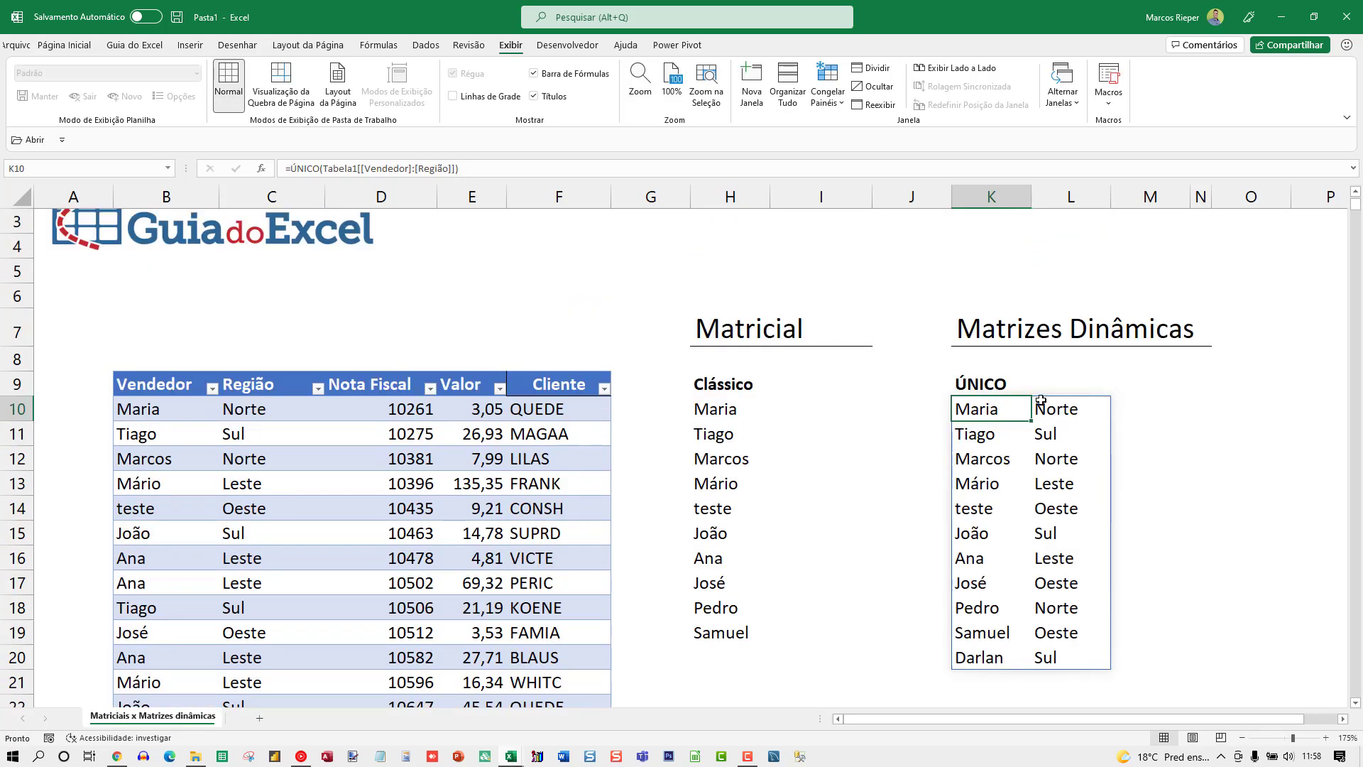
pyautogui.scroll(-2, 1061, 408)
pyautogui.scroll(2, 1029, 377)
pyautogui.moveTo(988, 412); pyautogui.dragTo(1015, 657)
pyautogui.click(1065, 657)
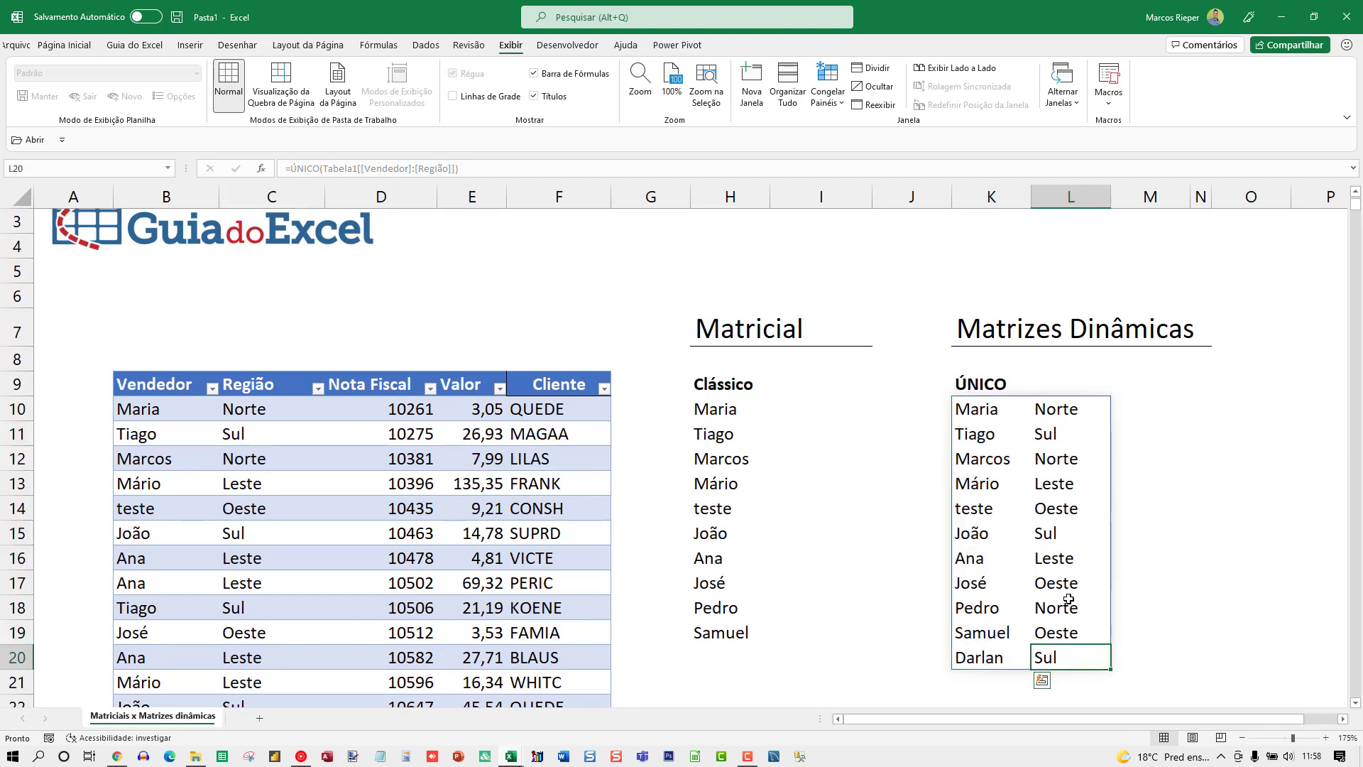
pyautogui.moveTo(1068, 598); pyautogui.dragTo(1063, 409)
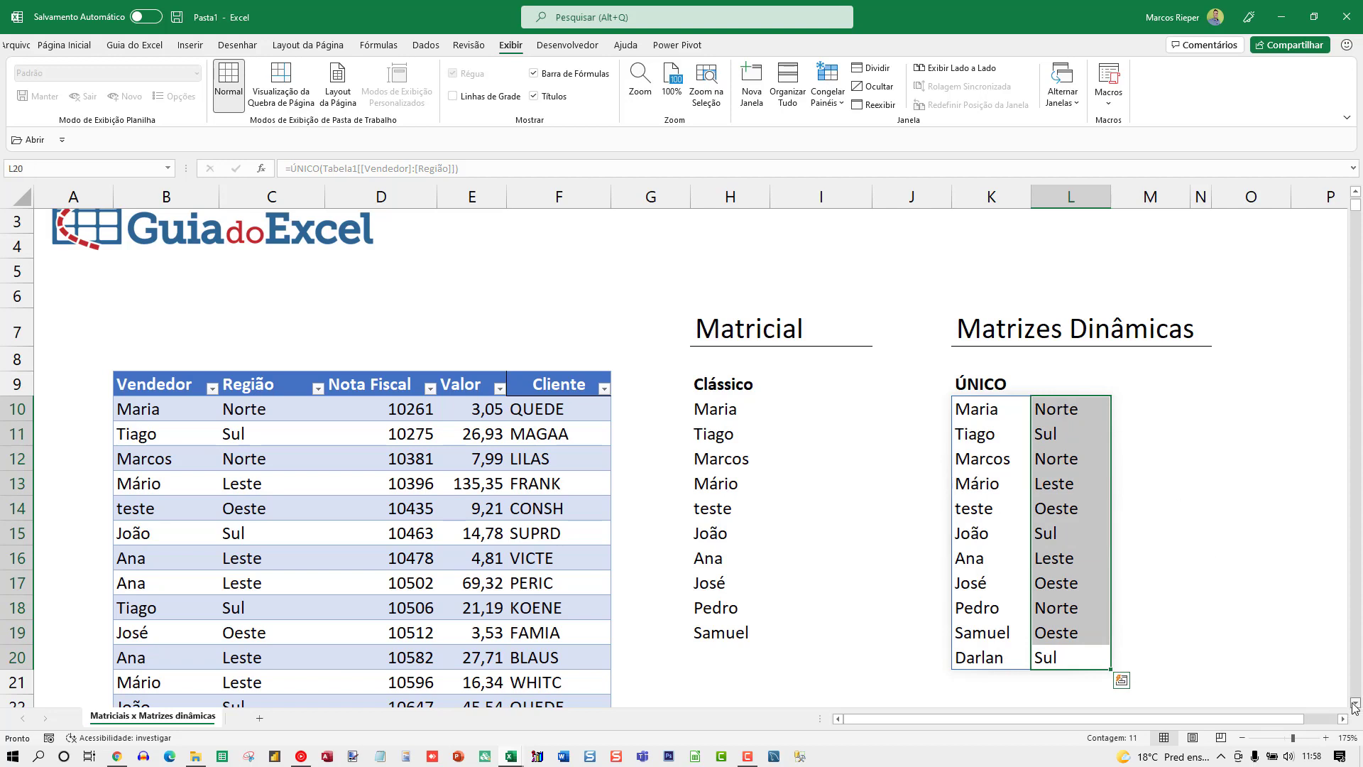
# Sort the two-column spilled result by wrapping the K10 ÚNICO formula in the CLASSIFICAR function
pyautogui.scroll(-2, 1348, 703)
pyautogui.click(982, 359)
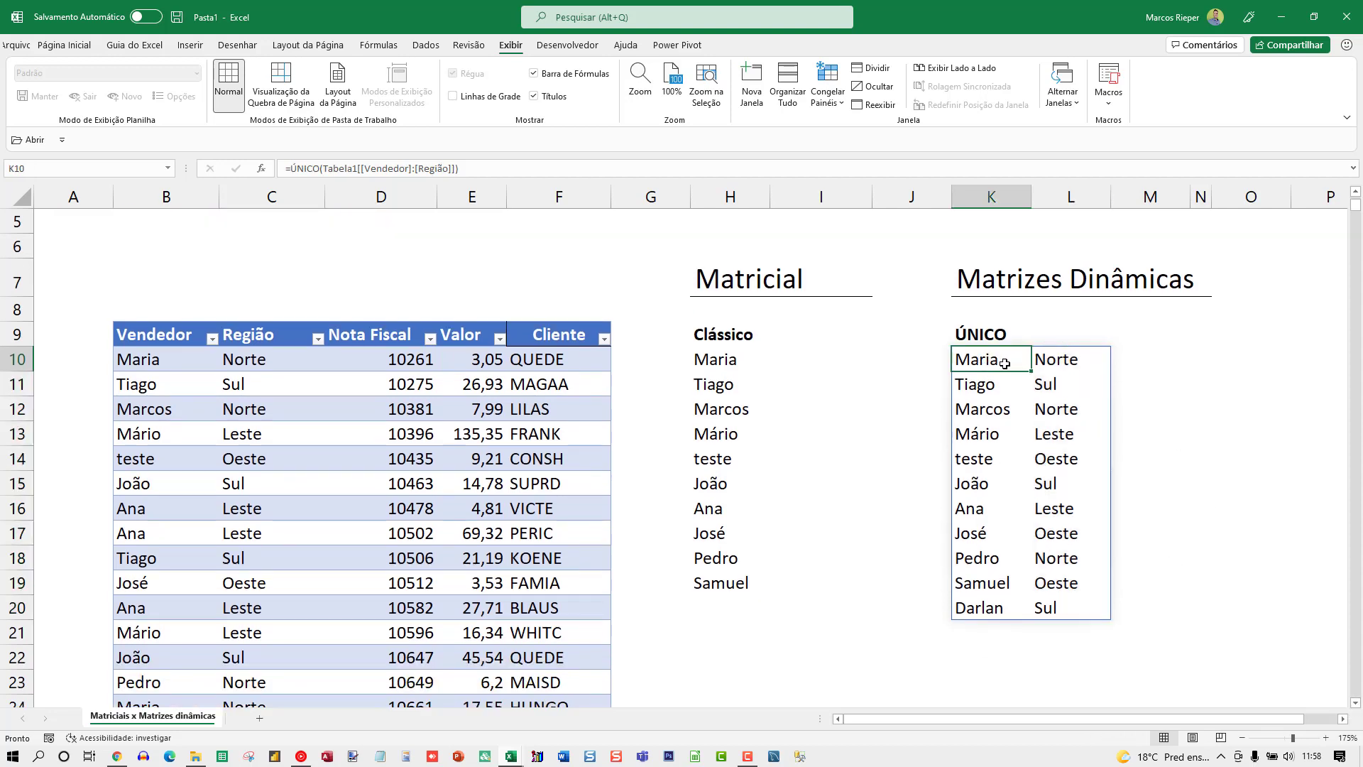
pyautogui.press('F2')
pyautogui.click(967, 359)
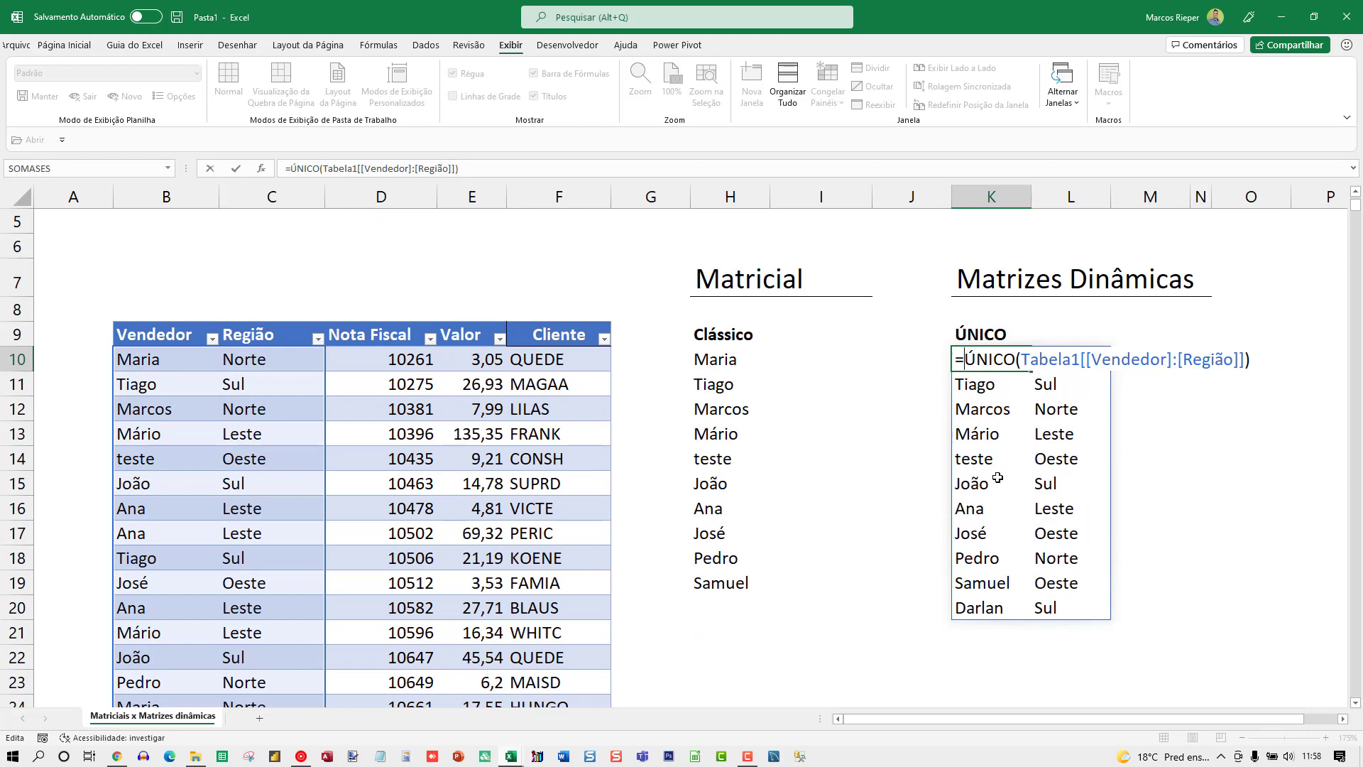
pyautogui.write('C')
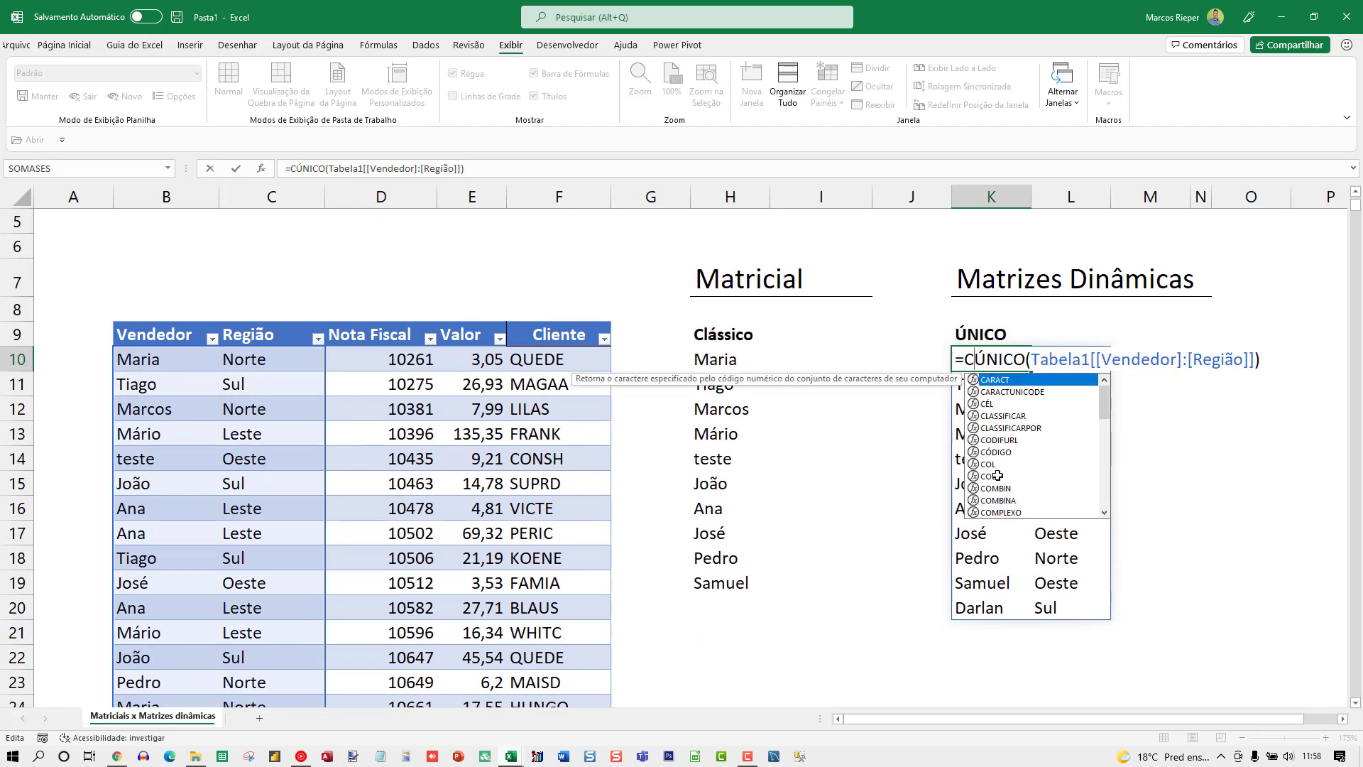
pyautogui.write('LASSIFICAR')
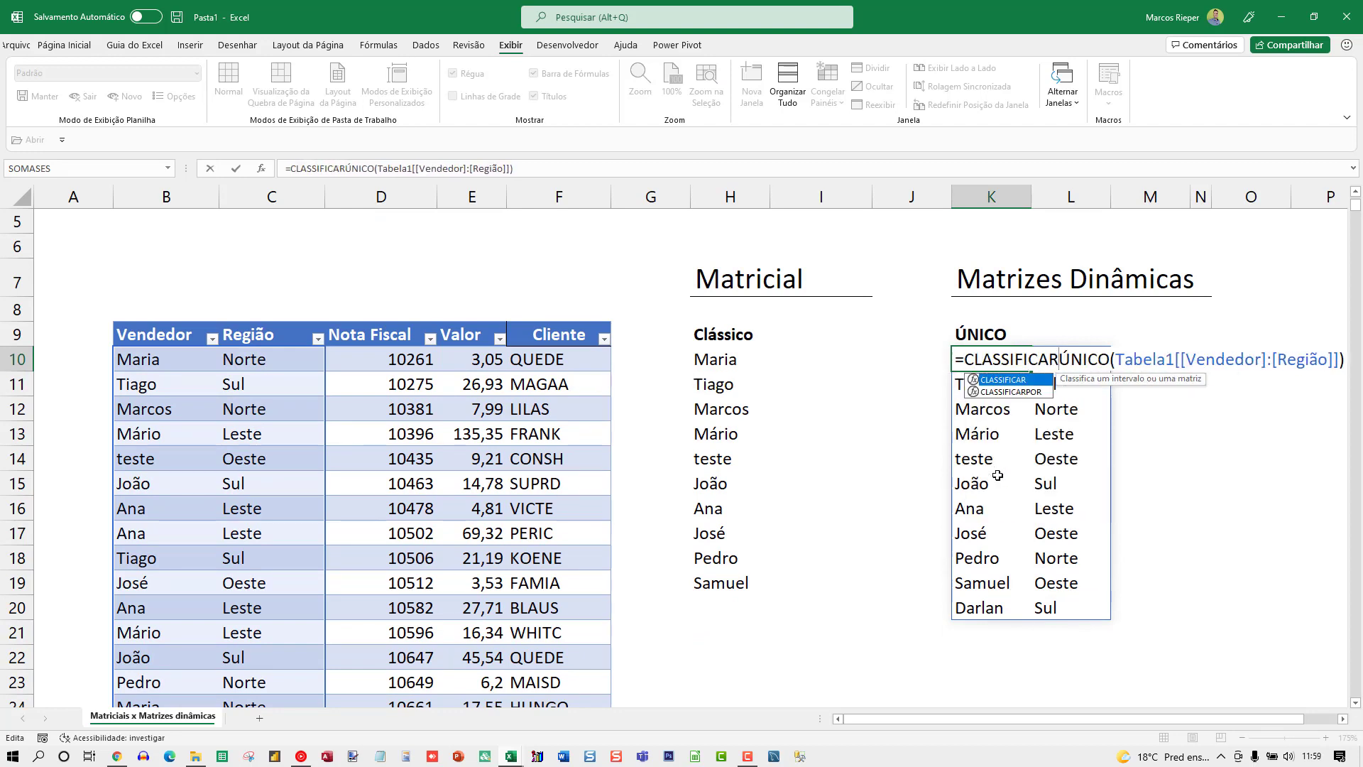
pyautogui.write('(')
pyautogui.hotkey('ctrl', 'Return')
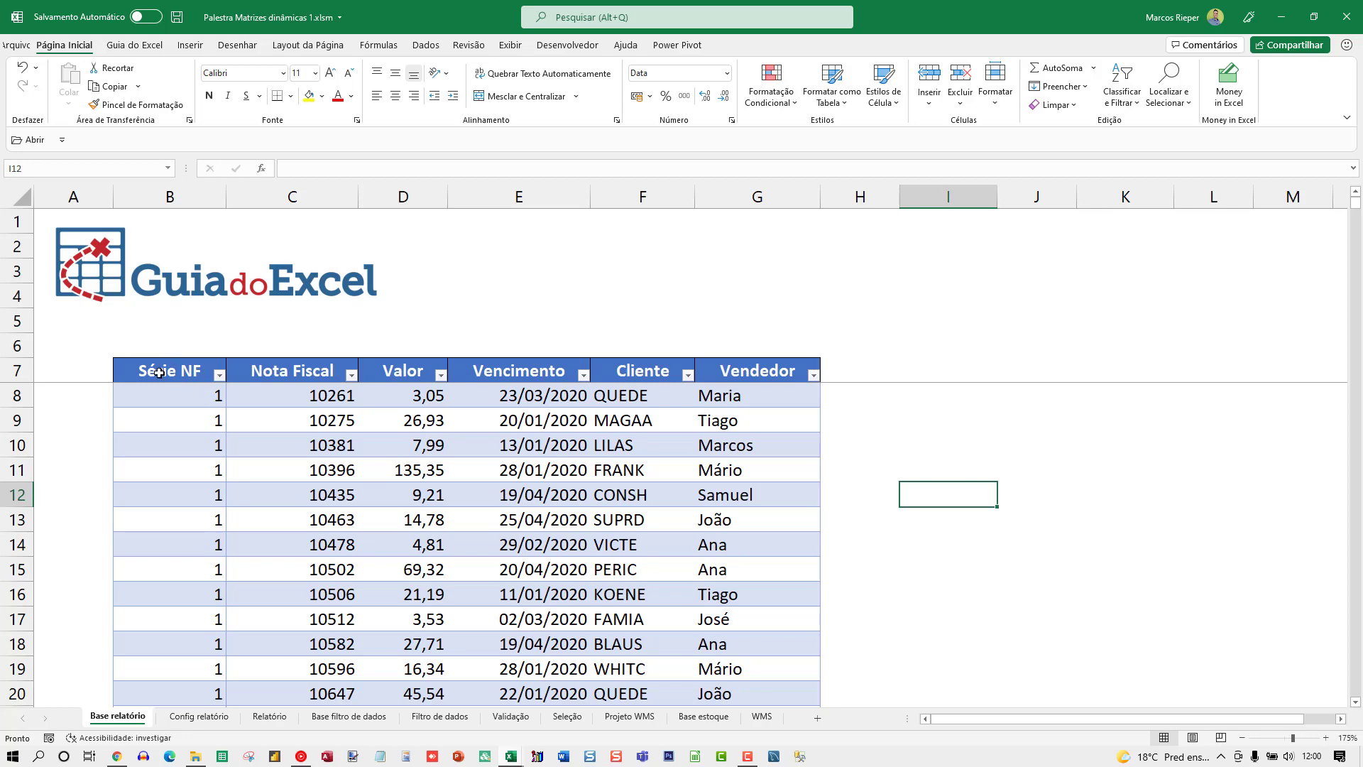
# Review the invoice table on the Base relatório sheet of Palestra Matrizes dinâmicas 1.xlsm and open the Config relatório sheet
pyautogui.moveTo(159, 372); pyautogui.dragTo(820, 577)
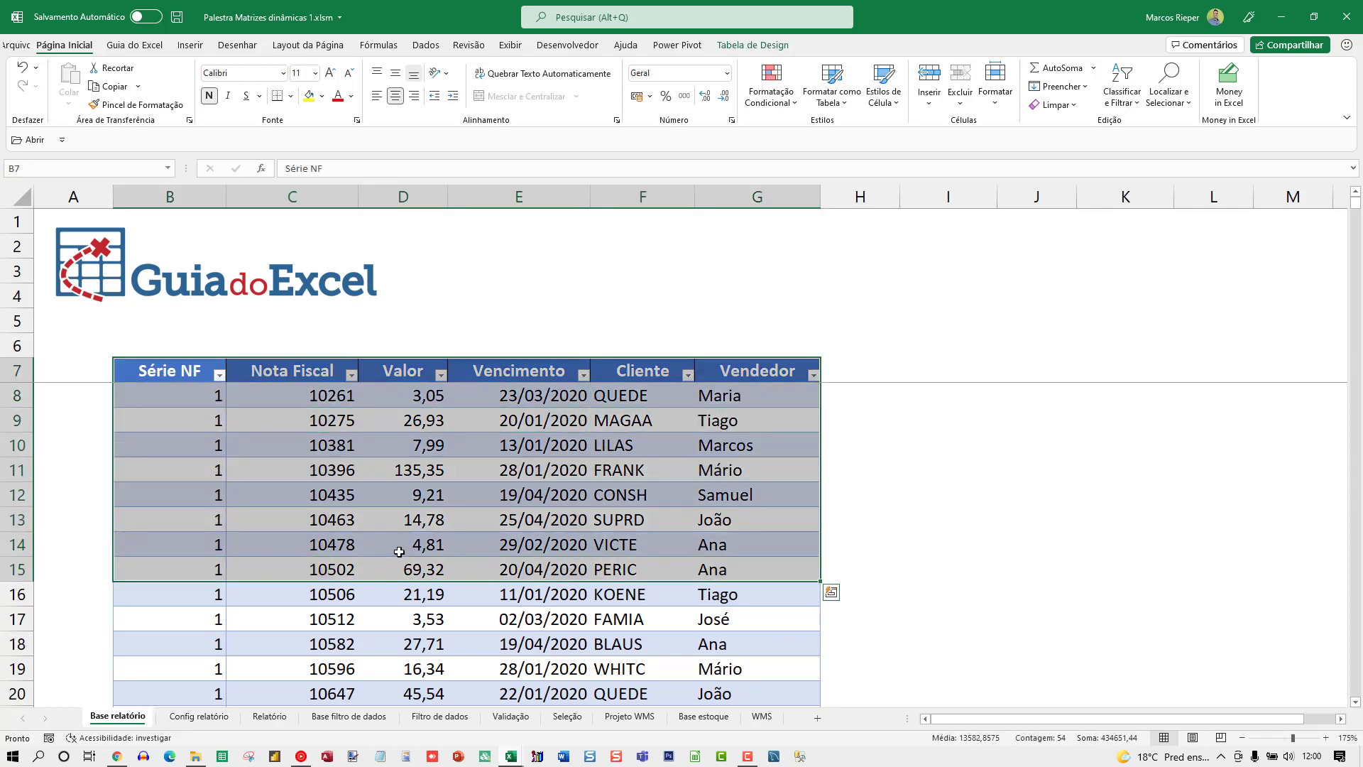
pyautogui.click(426, 443)
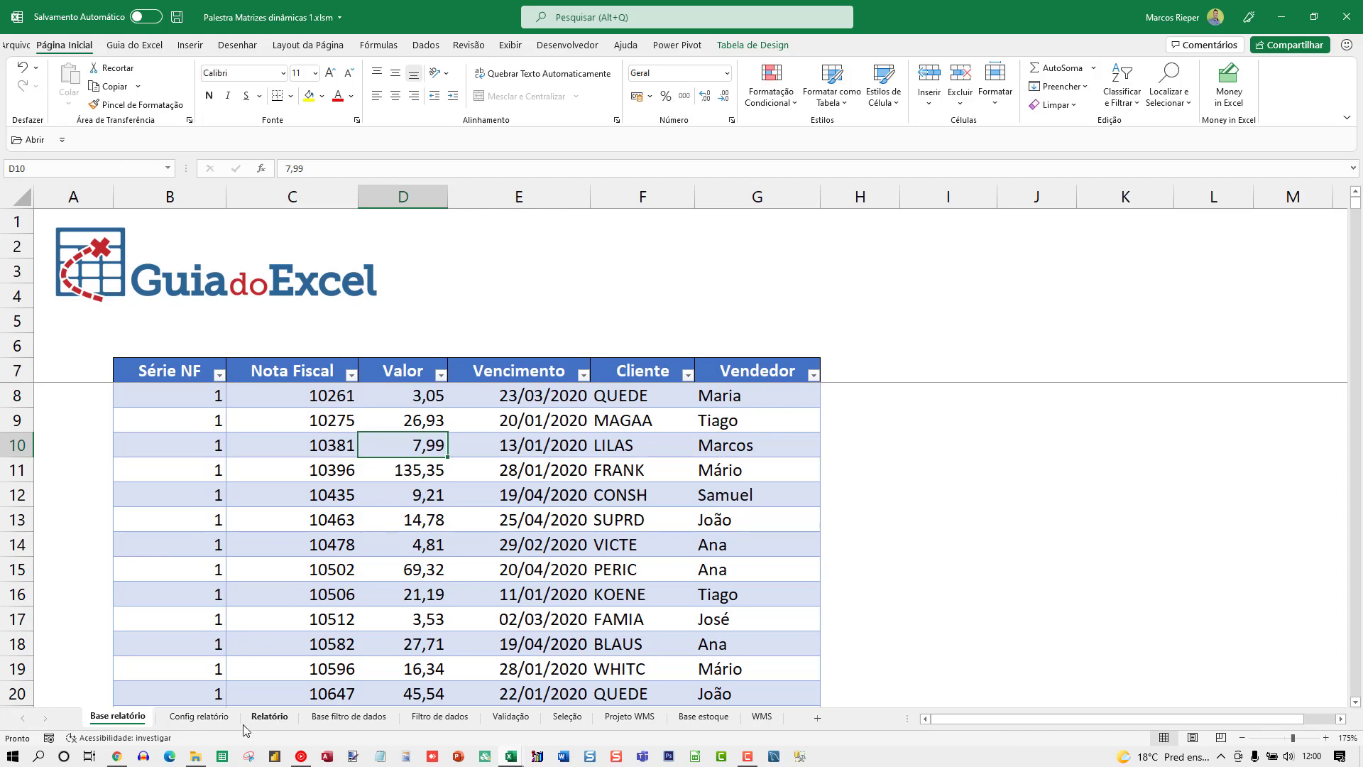
pyautogui.click(213, 718)
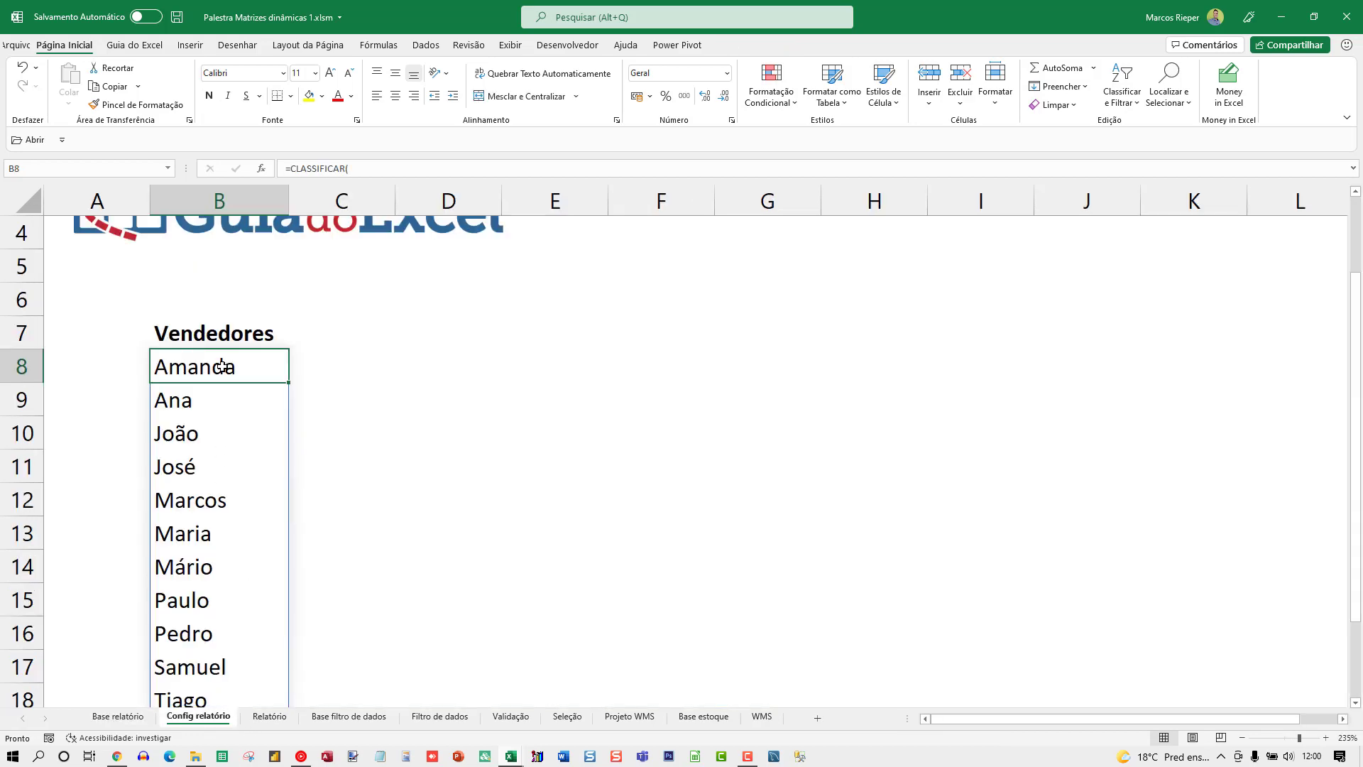
# Examine the CLASSIFICAR and ÚNICO formula in B8 that builds the Vendedores list, leaving it unchanged
pyautogui.doubleClick(256, 383)
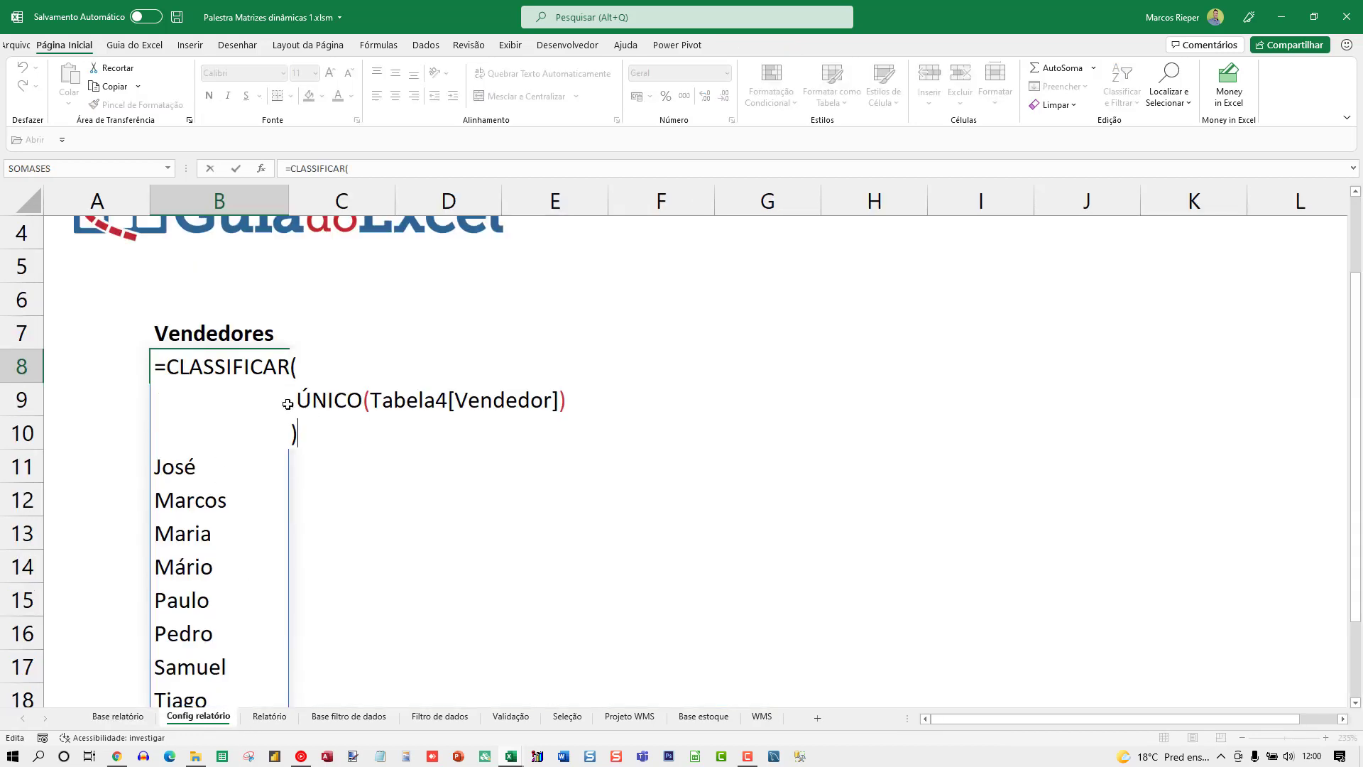
pyautogui.press('Escape')
pyautogui.scroll(-2, 251, 481)
pyautogui.scroll(2, 250, 481)
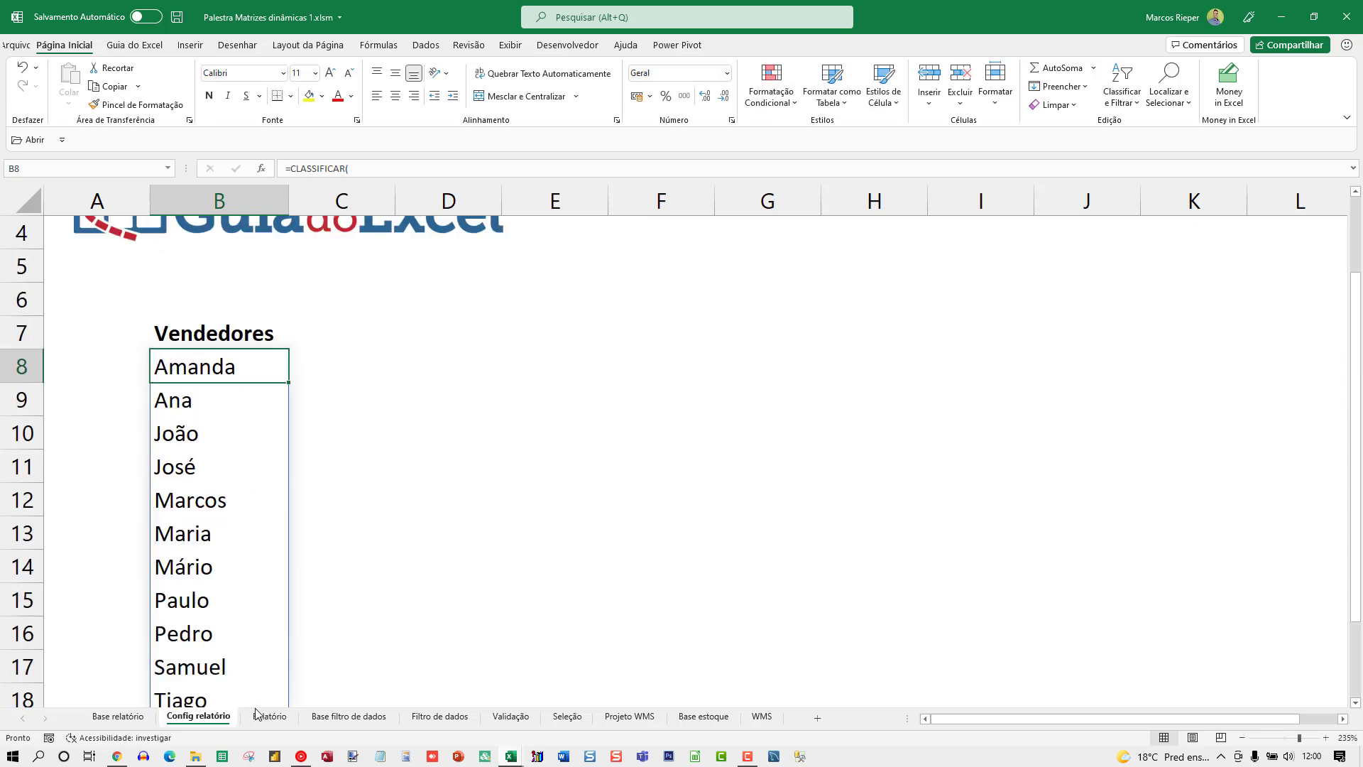
# Open the Relatório sheet and filter the billing report by the sixth seller in the Vendedor list, followed by the tenth
pyautogui.click(270, 716)
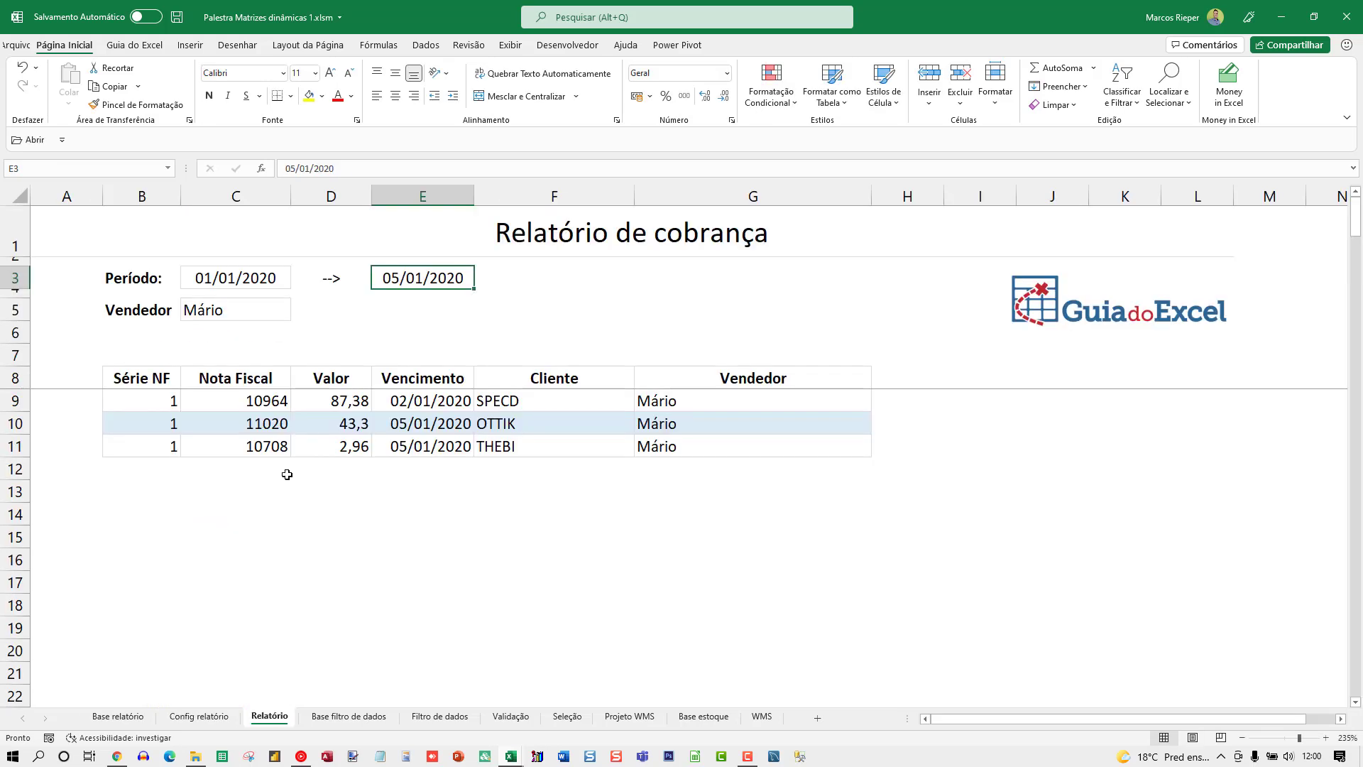
pyautogui.click(236, 279)
pyautogui.click(399, 284)
pyautogui.click(232, 314)
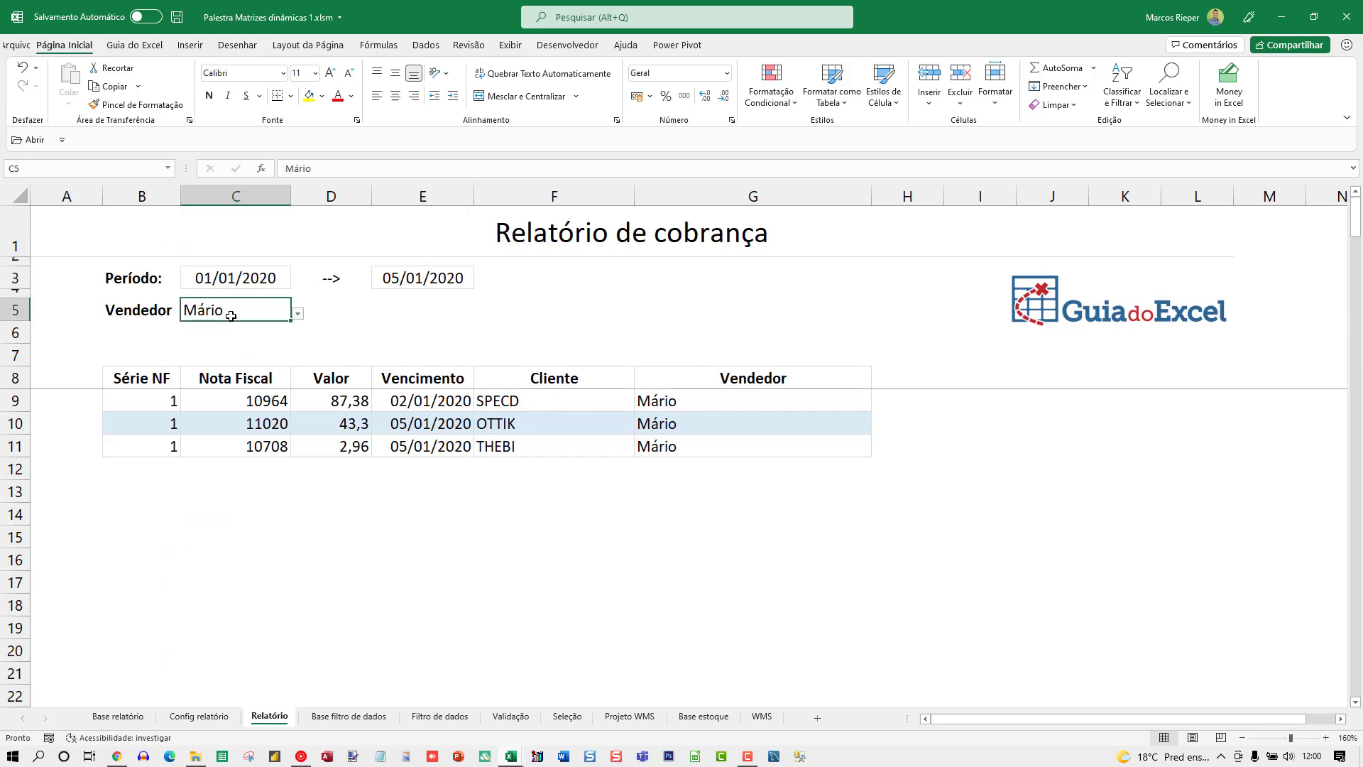
pyautogui.click(298, 314)
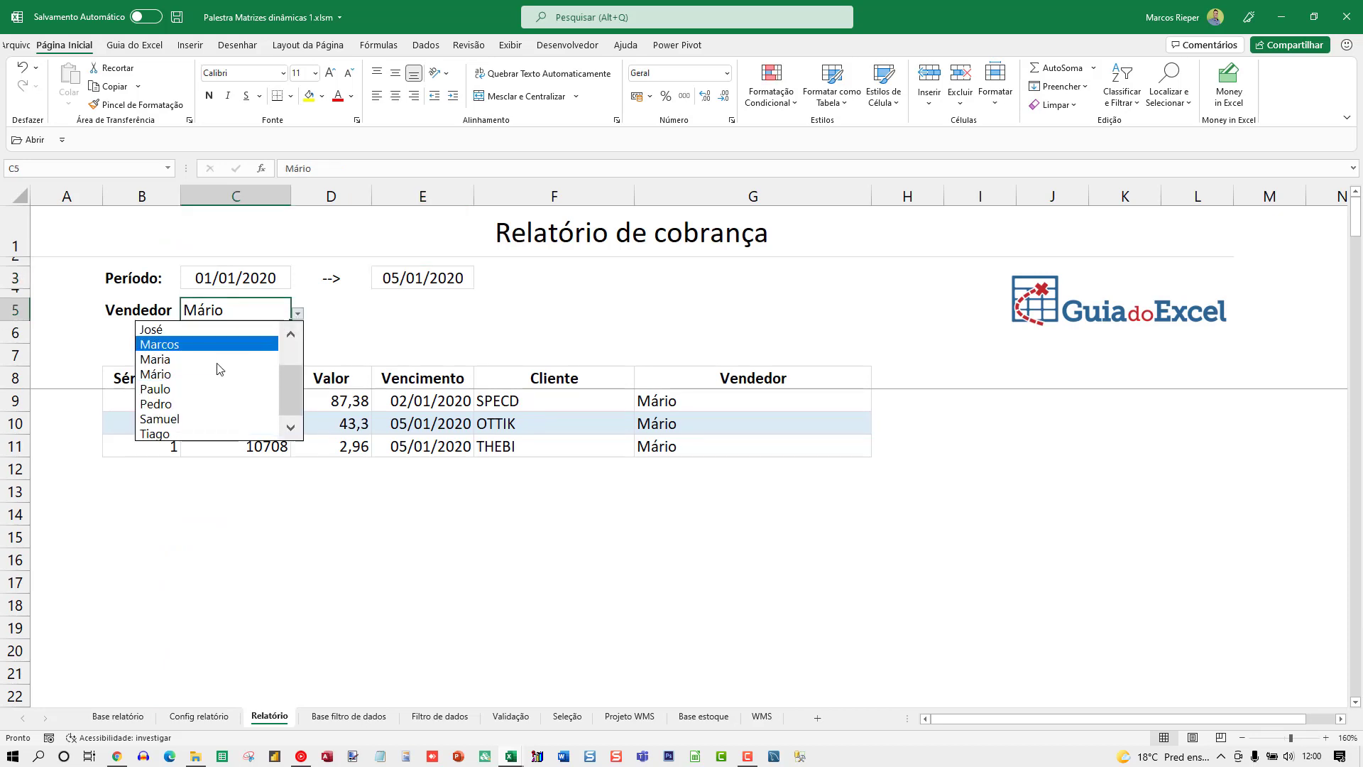
pyautogui.click(217, 361)
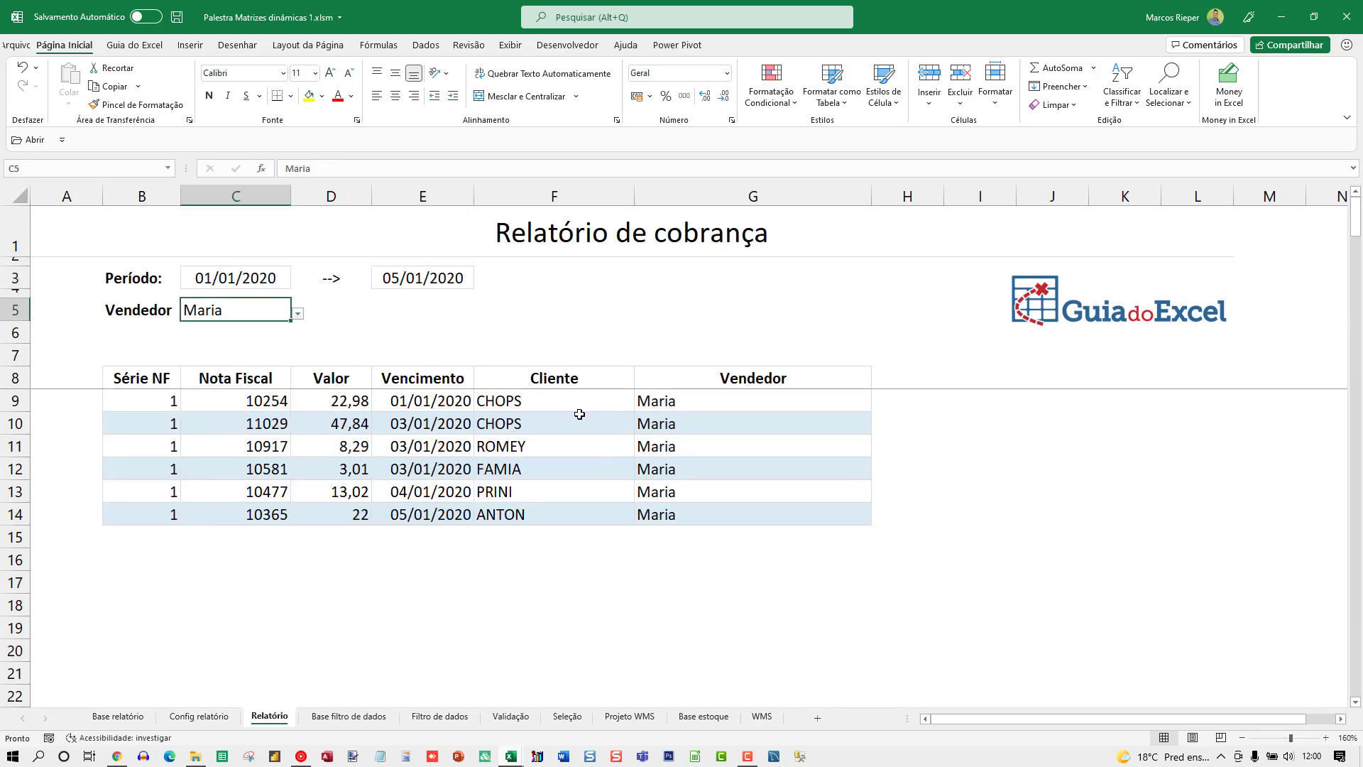
pyautogui.click(298, 314)
pyautogui.click(213, 418)
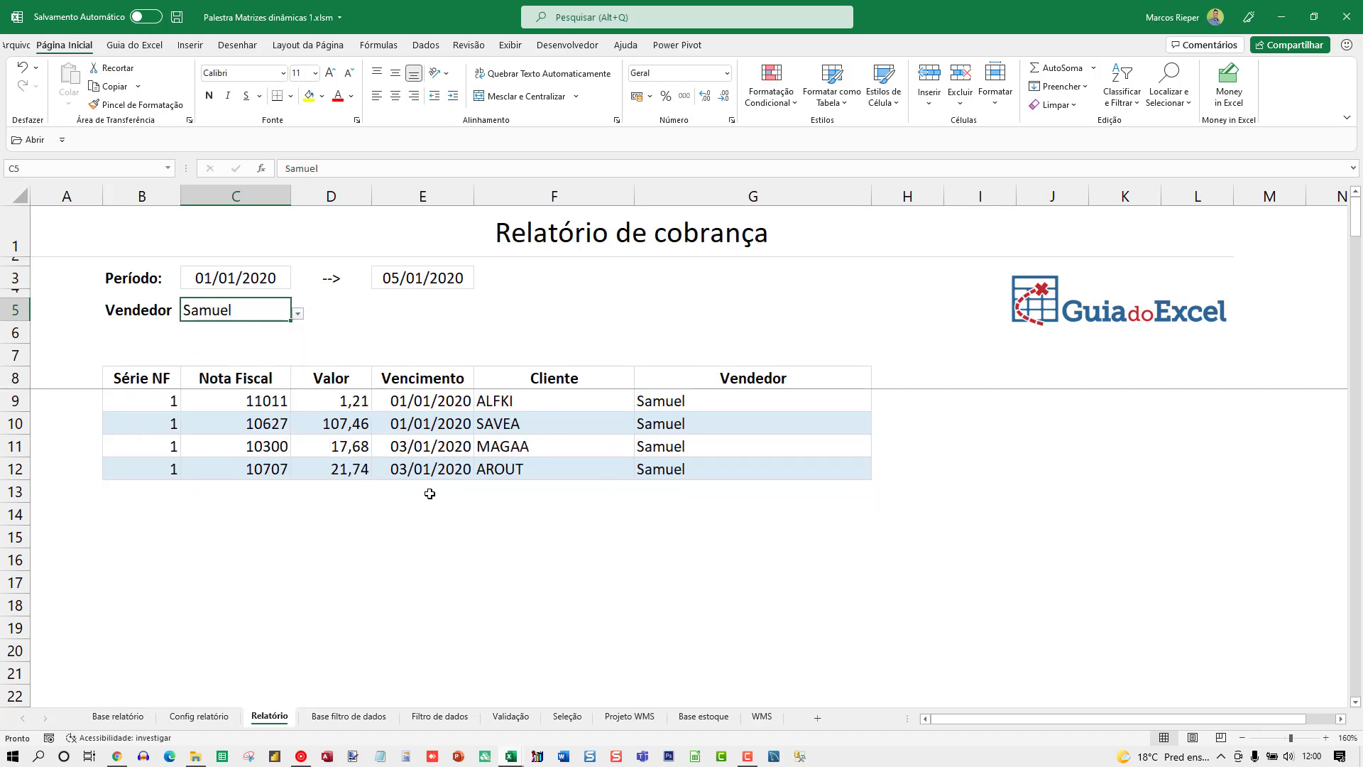
# Set the report's Período to end on 10/01/2020 in E3 and start on 05/01/2020 in C3
pyautogui.click(417, 277)
pyautogui.write('10')
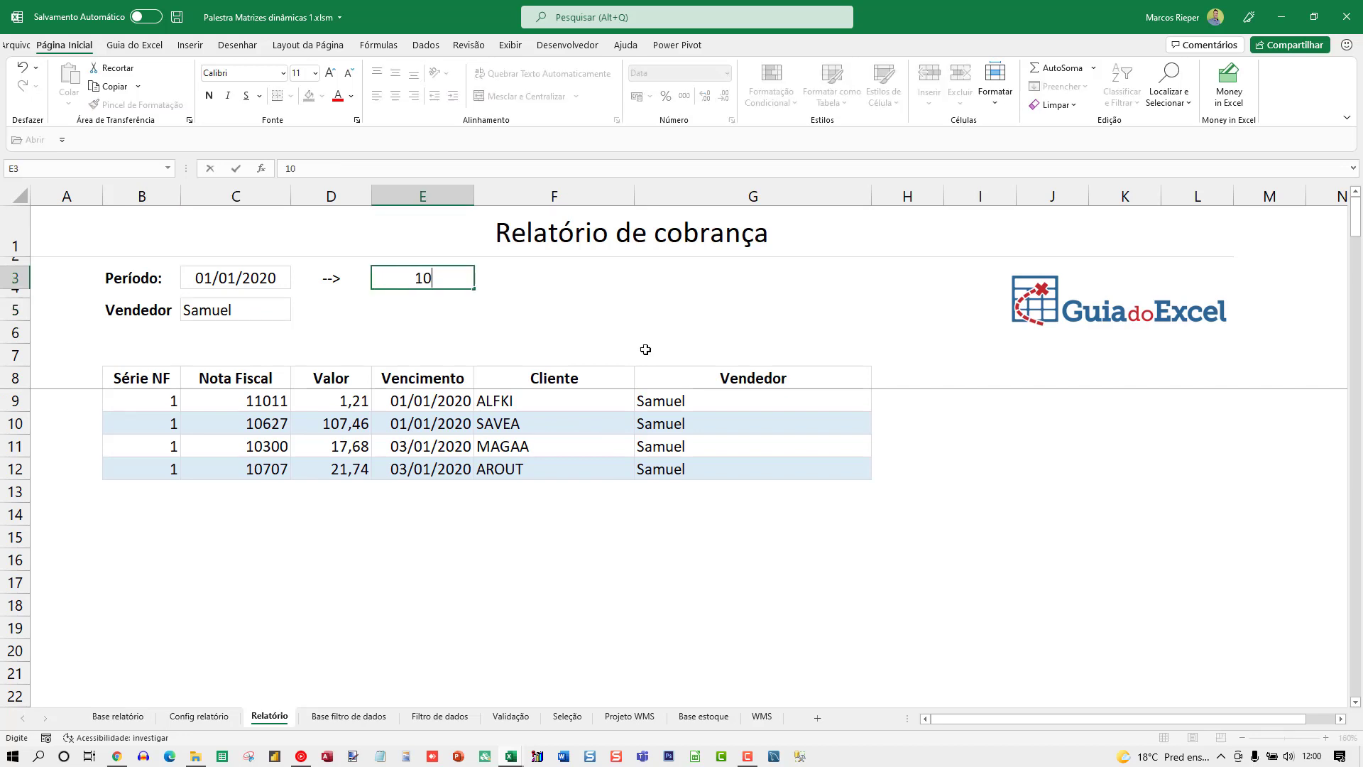
pyautogui.write('/01')
pyautogui.press('Return')
pyautogui.press('Up')
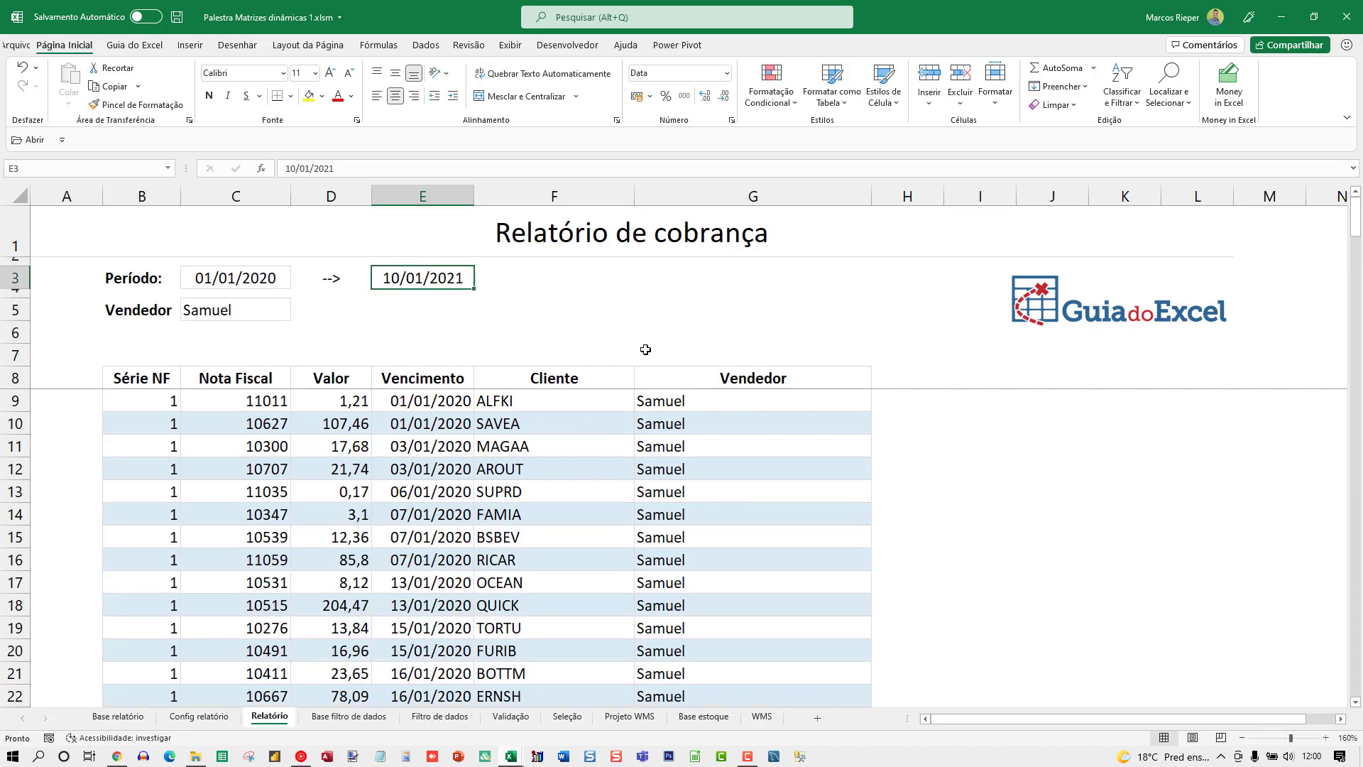
pyautogui.write('10/01/20')
pyautogui.press('Return')
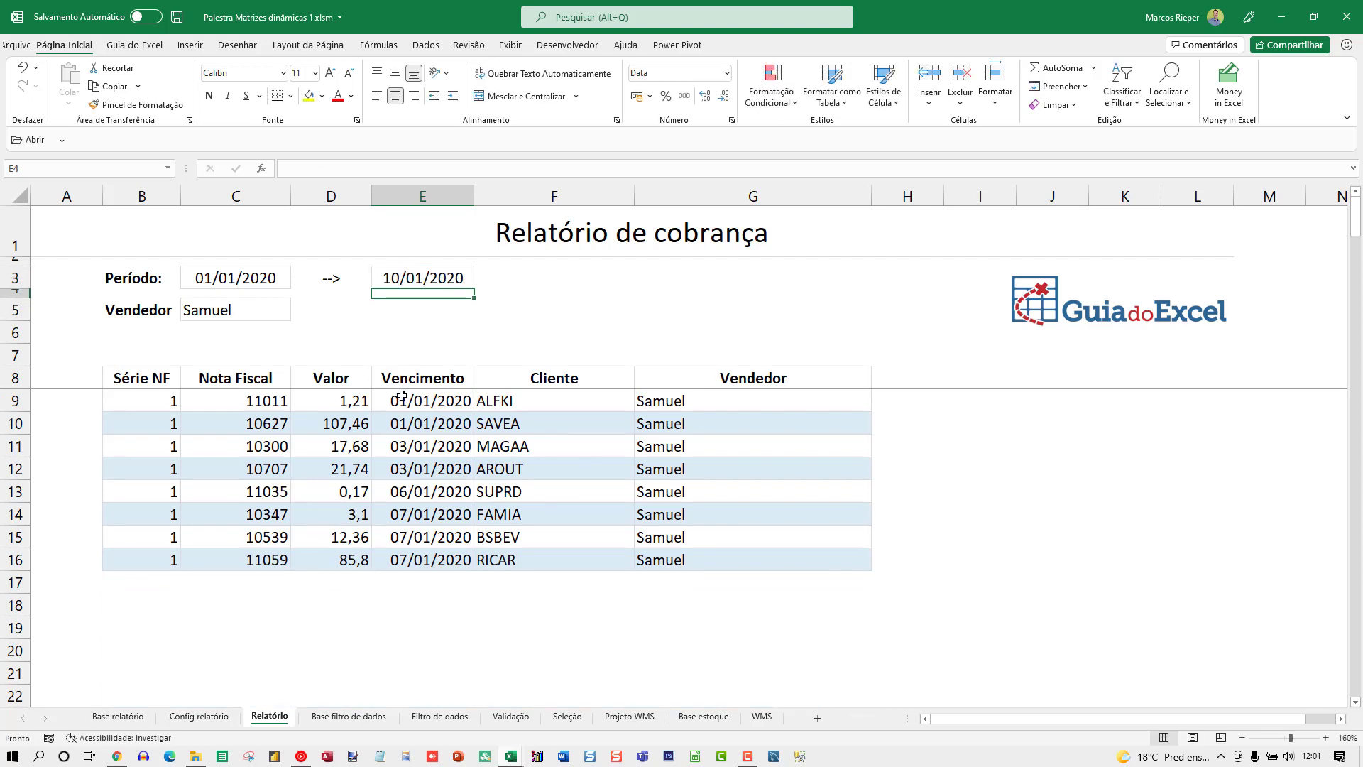
pyautogui.click(259, 277)
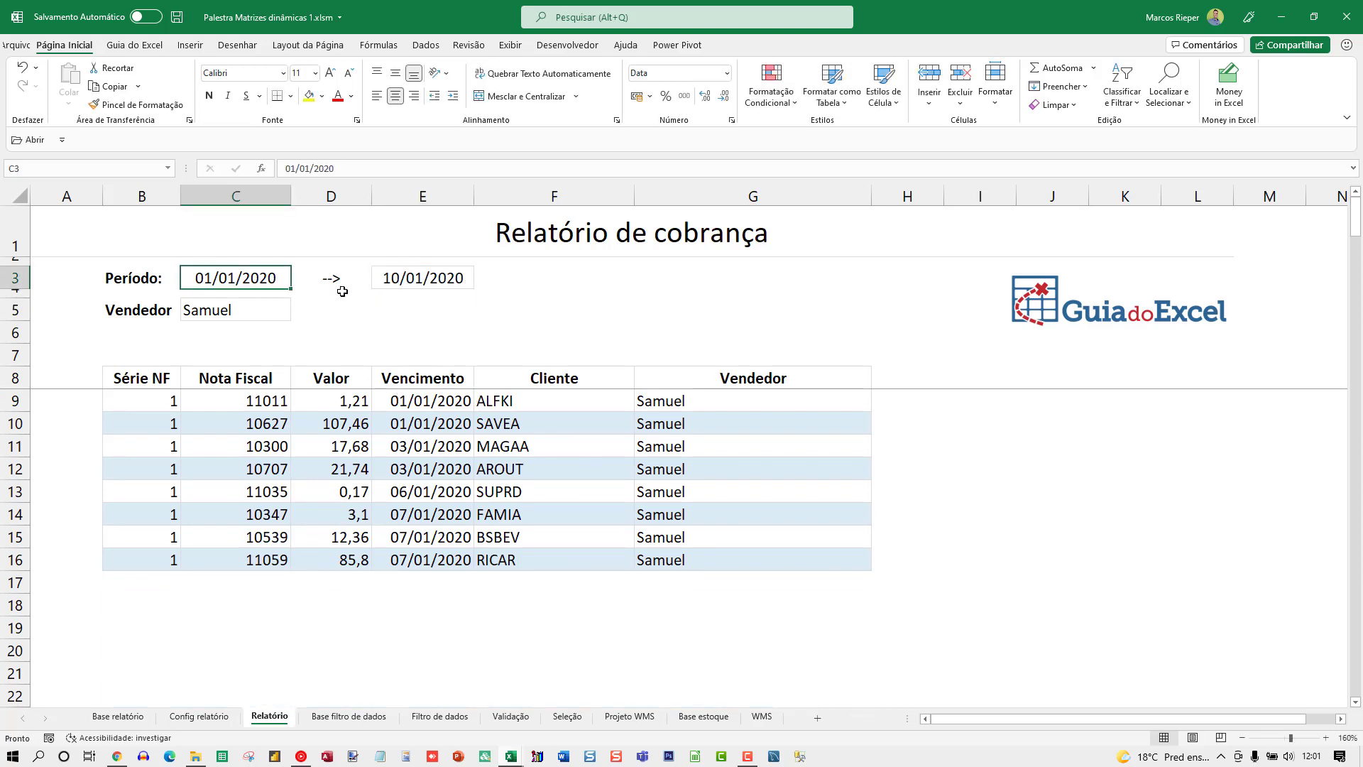
pyautogui.write('5/01/2020')
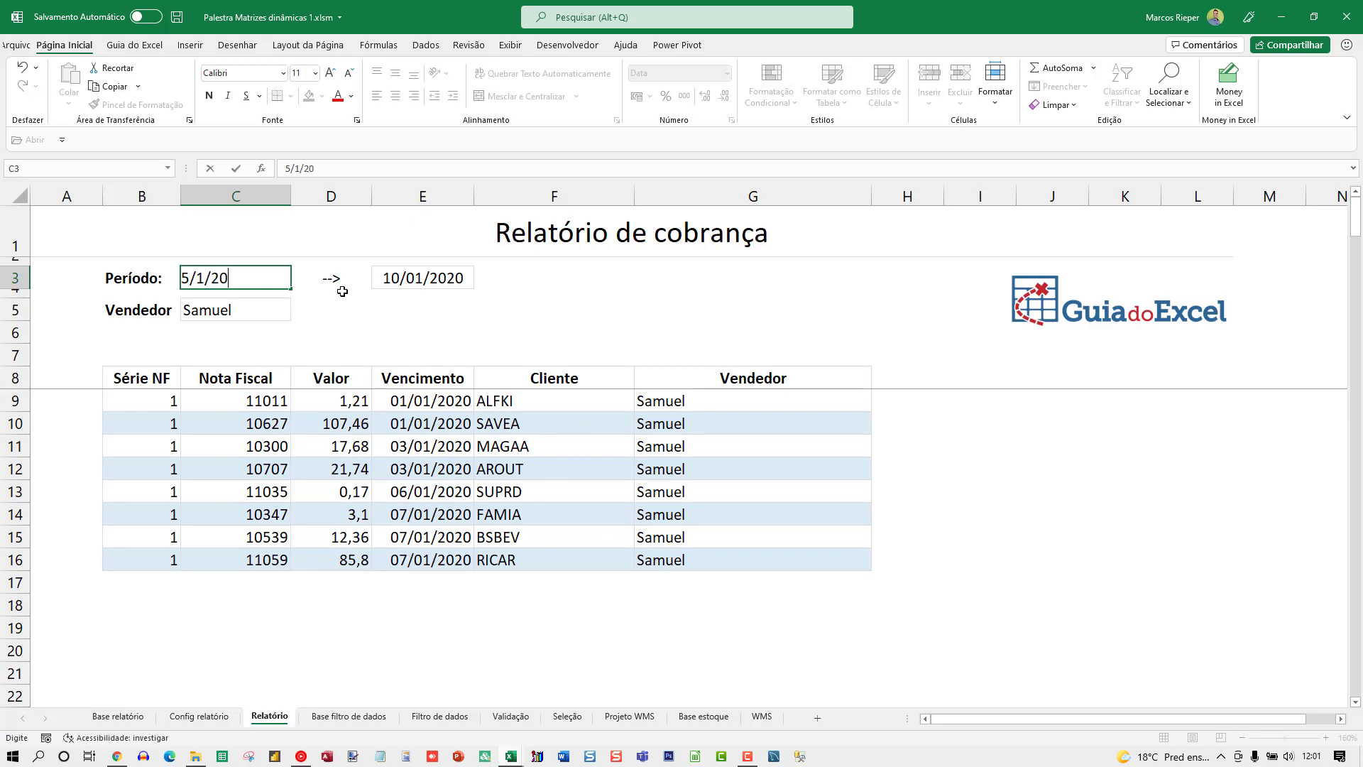
pyautogui.press('Return')
# Filter the billing report by the second seller in the Vendedor list in C5
pyautogui.click(274, 309)
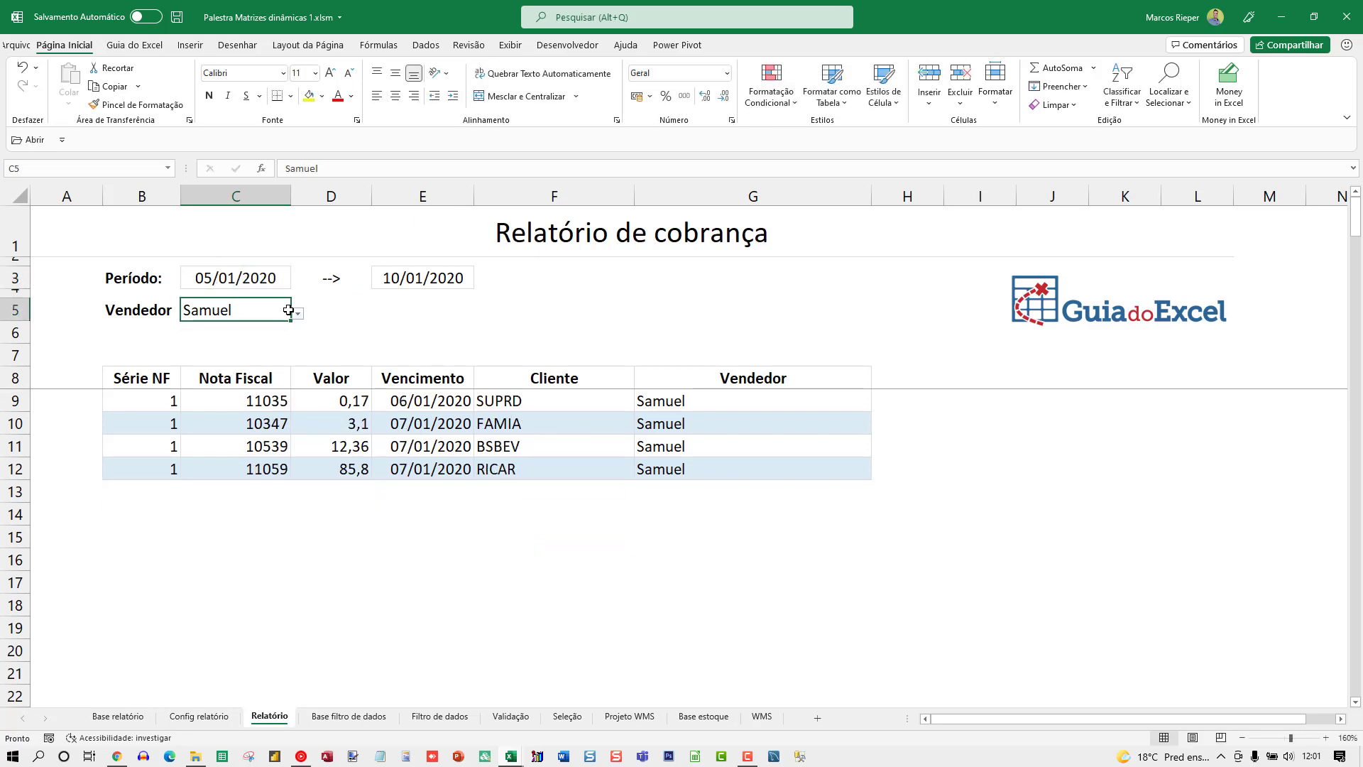
pyautogui.click(298, 313)
pyautogui.moveTo(286, 392); pyautogui.dragTo(284, 346)
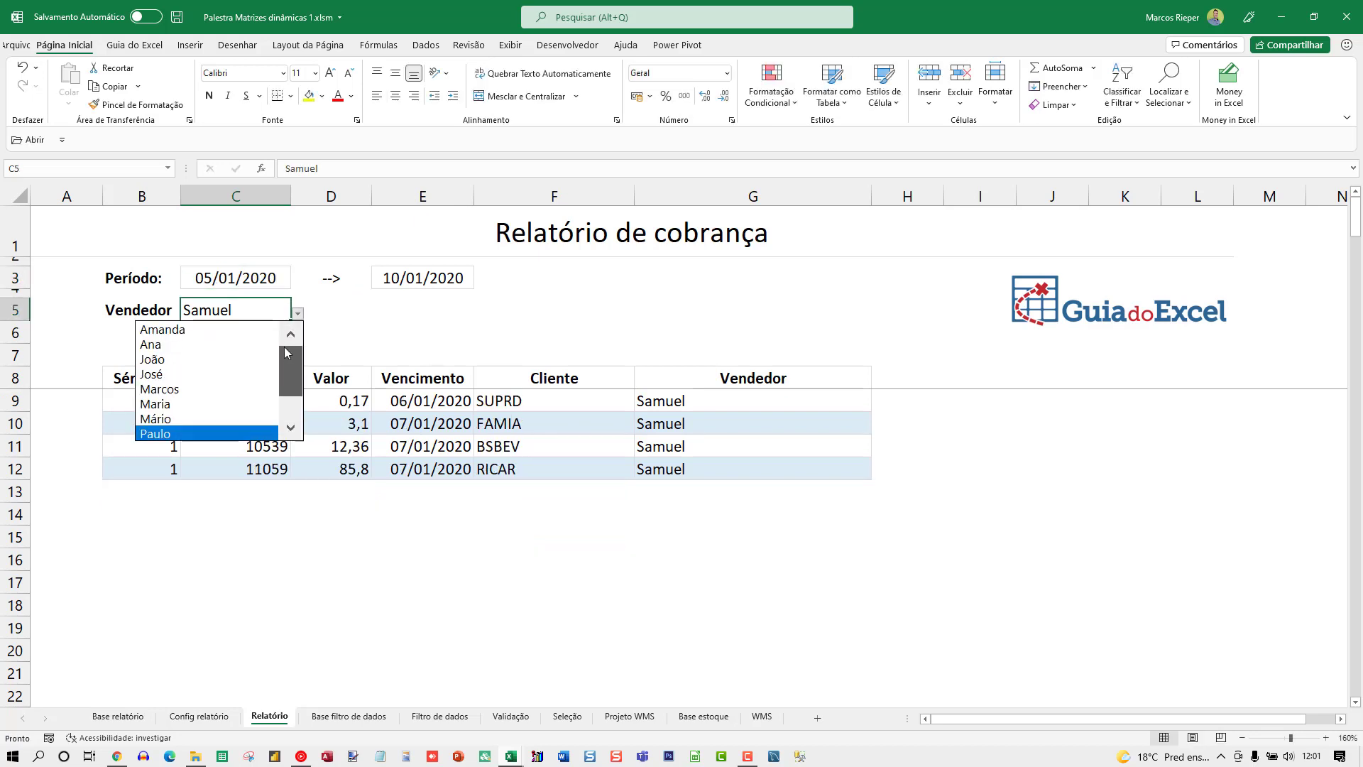
pyautogui.click(164, 343)
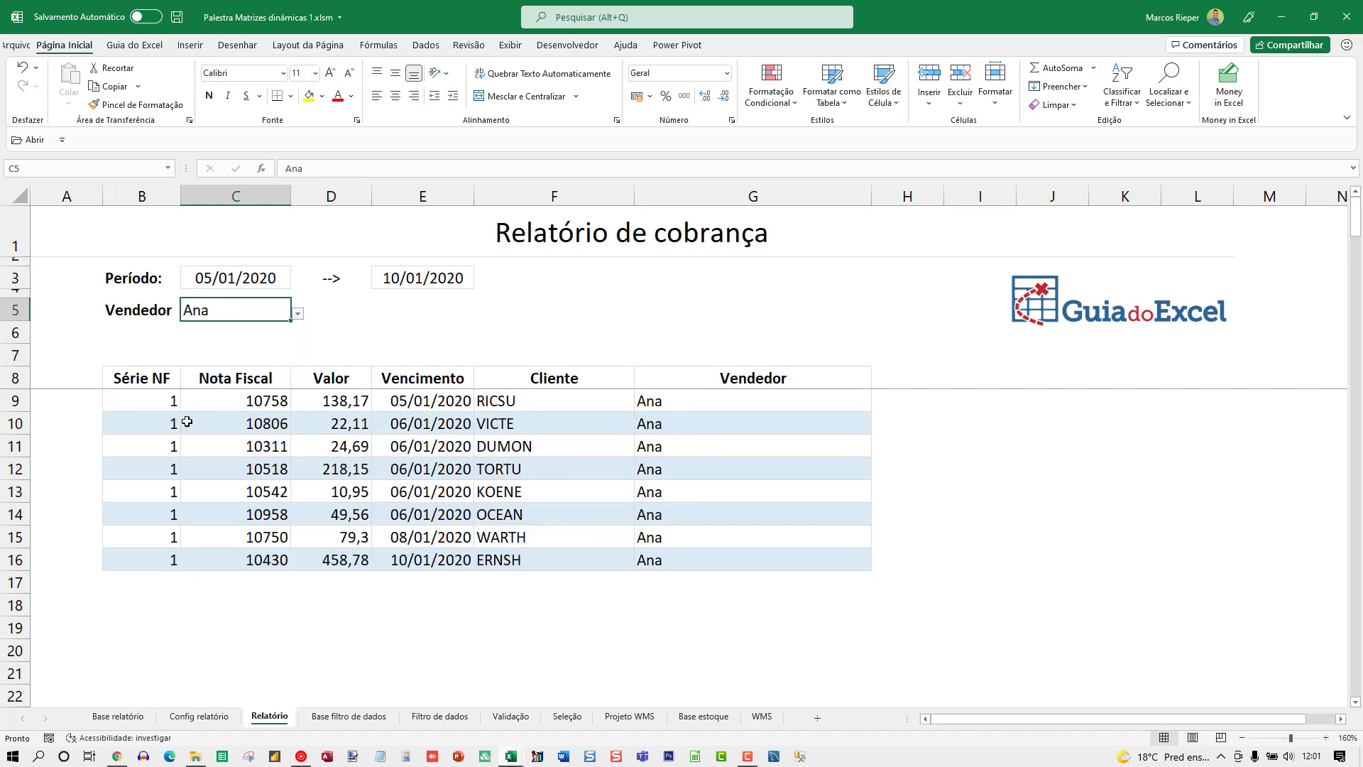
# Examine the SEERRO, CLASSIFICAR and FILTRO formula in B9 and compare it with the contents of the spilled report cells
pyautogui.click(155, 403)
pyautogui.press('F2')
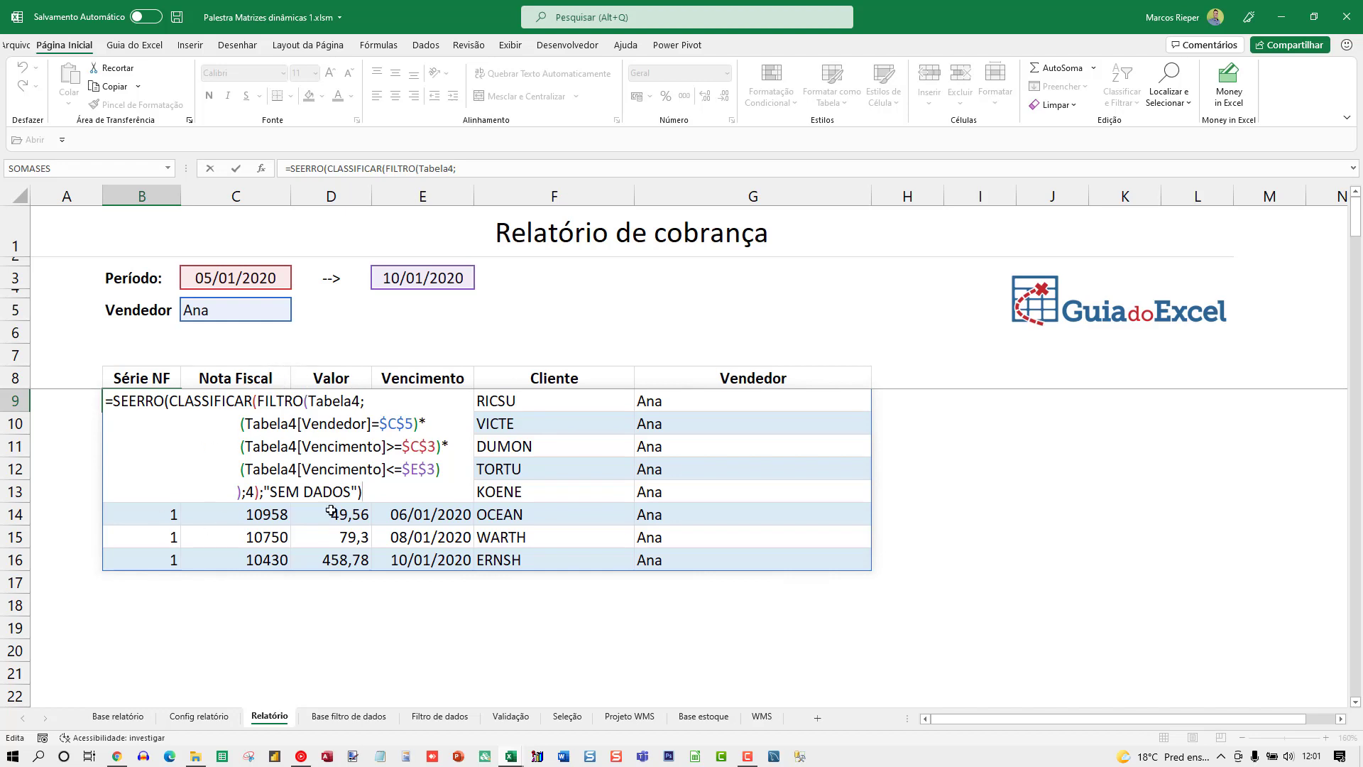
pyautogui.press('Escape')
pyautogui.doubleClick(572, 447)
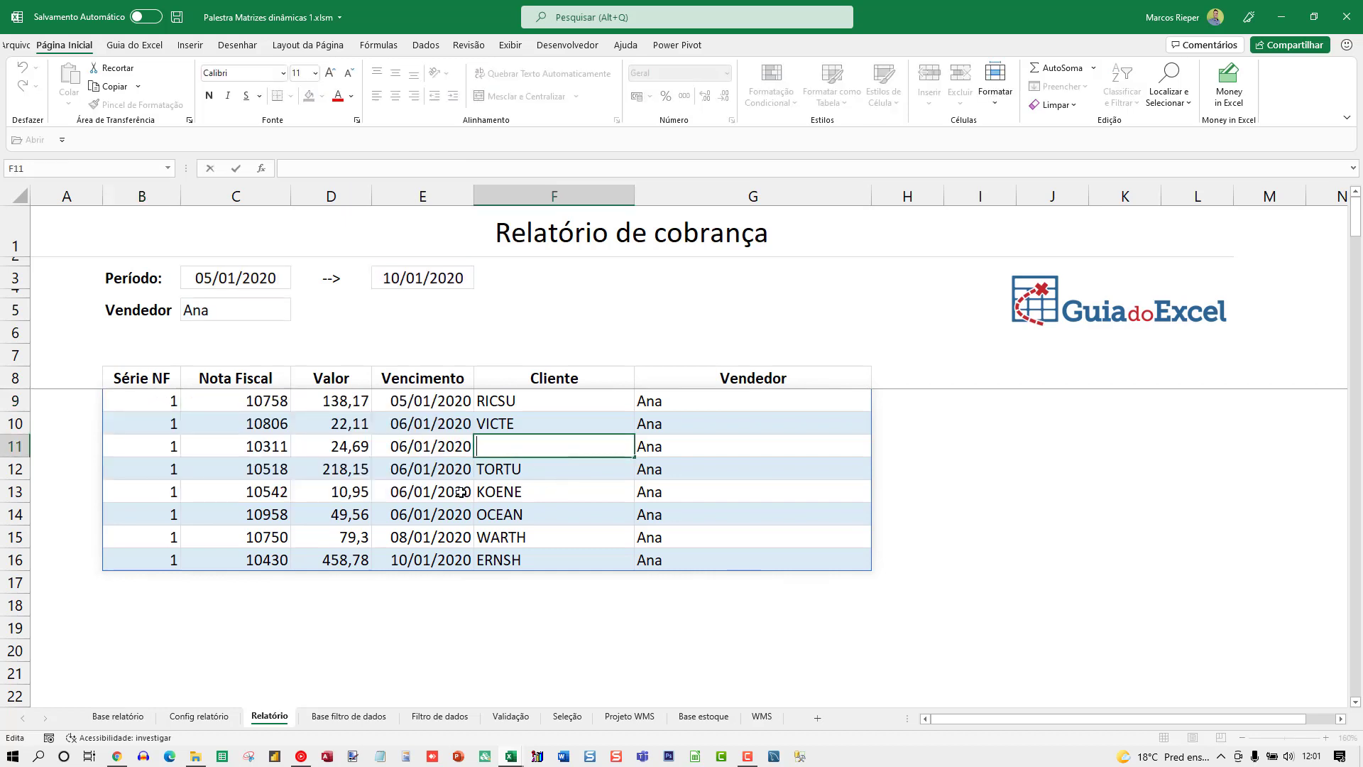
pyautogui.click(484, 489)
pyautogui.doubleClick(341, 474)
pyautogui.click(244, 473)
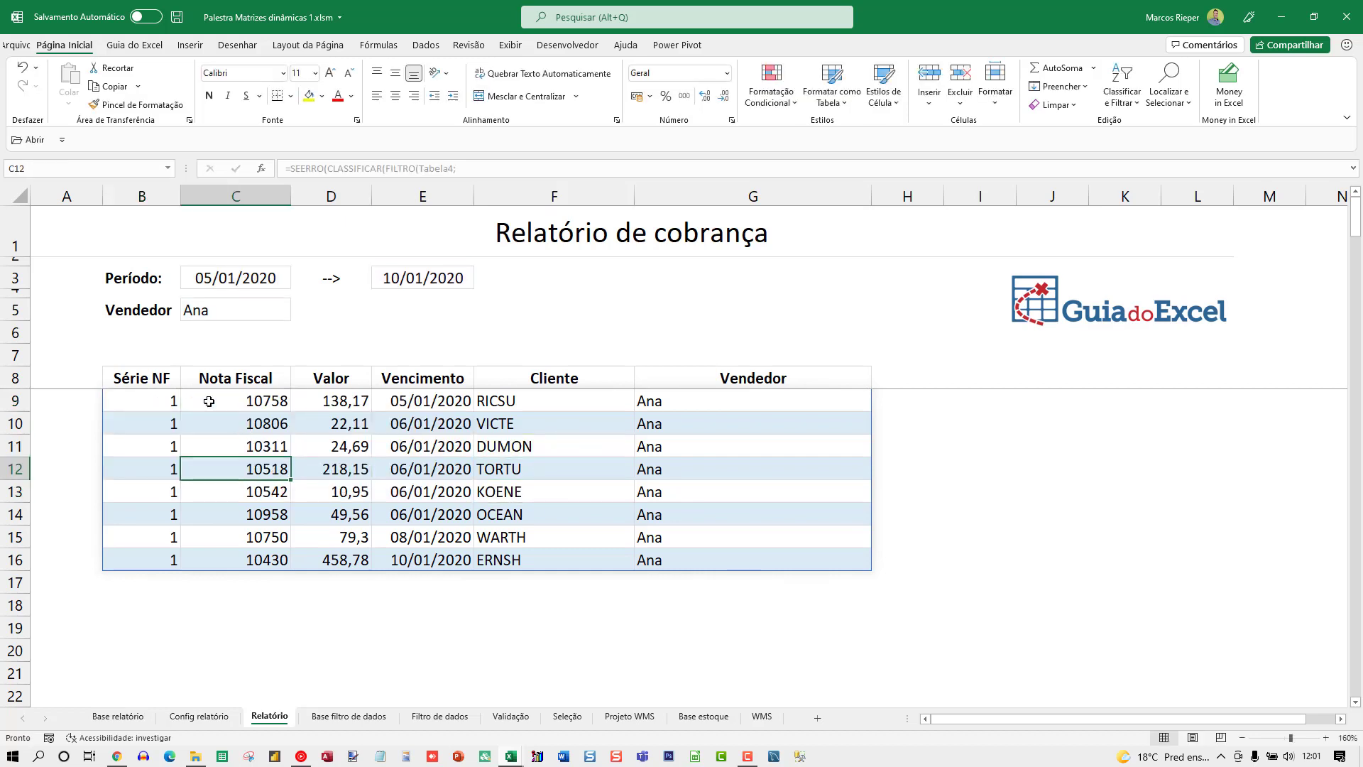
pyautogui.click(147, 407)
pyautogui.press('F2')
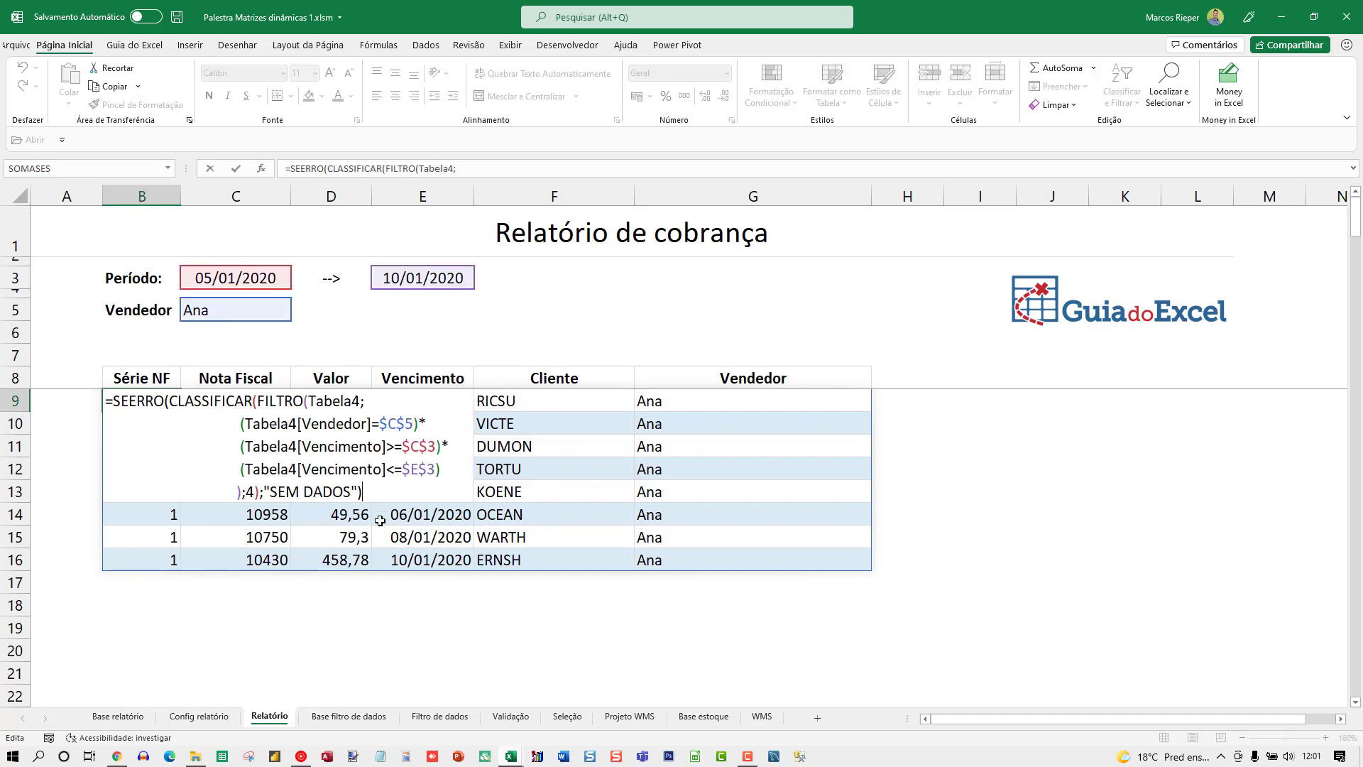
pyautogui.press('Escape')
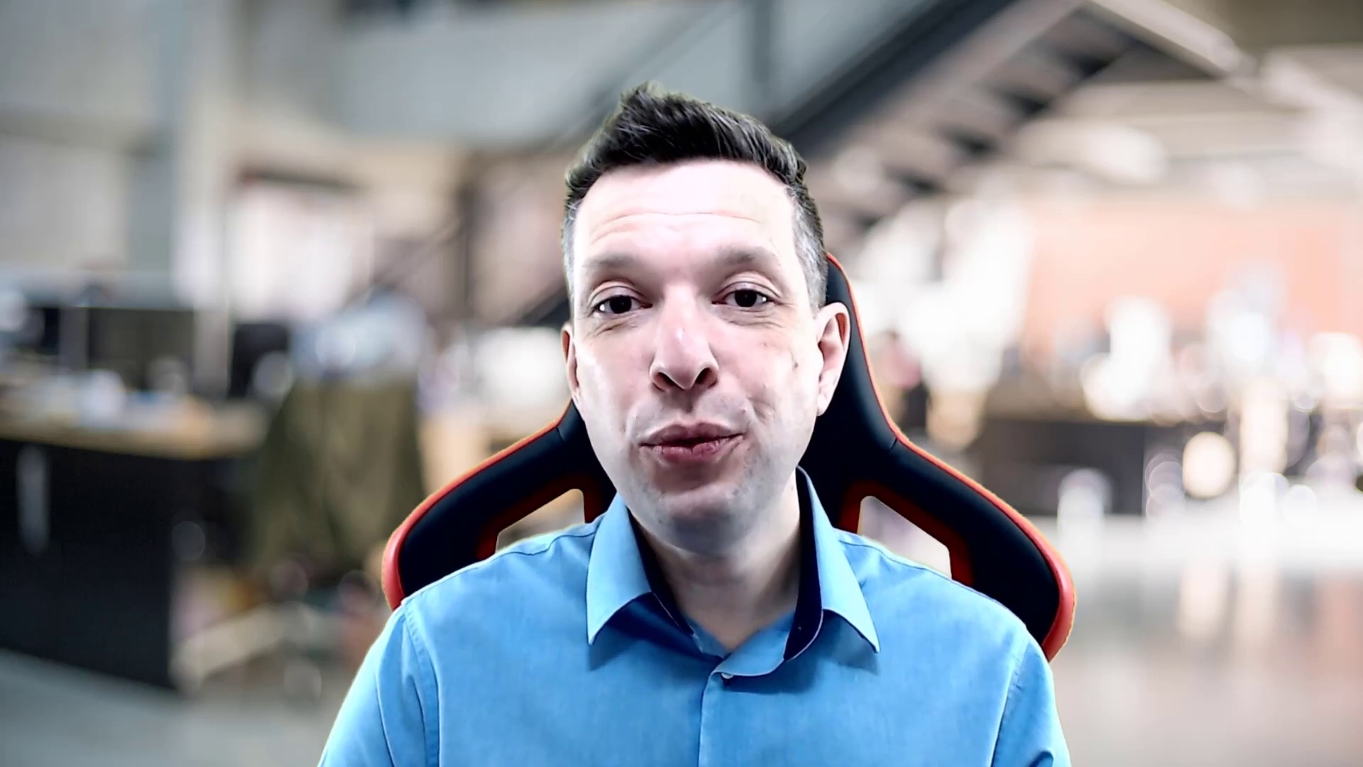